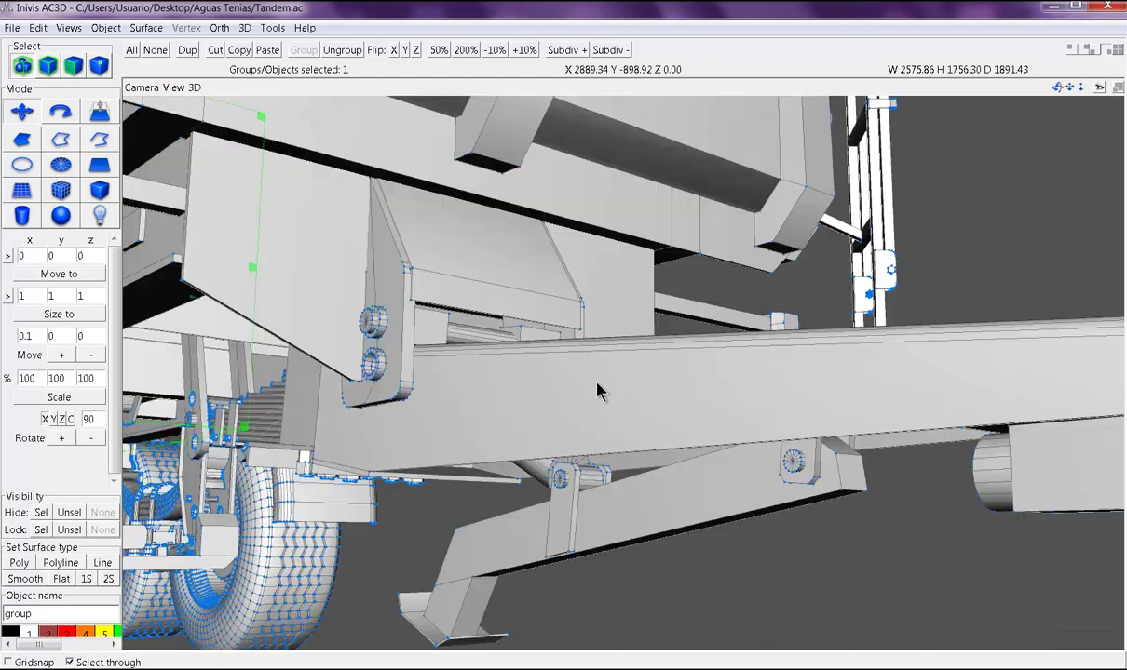
Examine the drawbar area of the Tandem.ac trailer and select the bracket plate on its support leg.
{"action": "scroll", "coordinate": [579, 410], "scroll_direction": "down", "scroll_amount": 2}
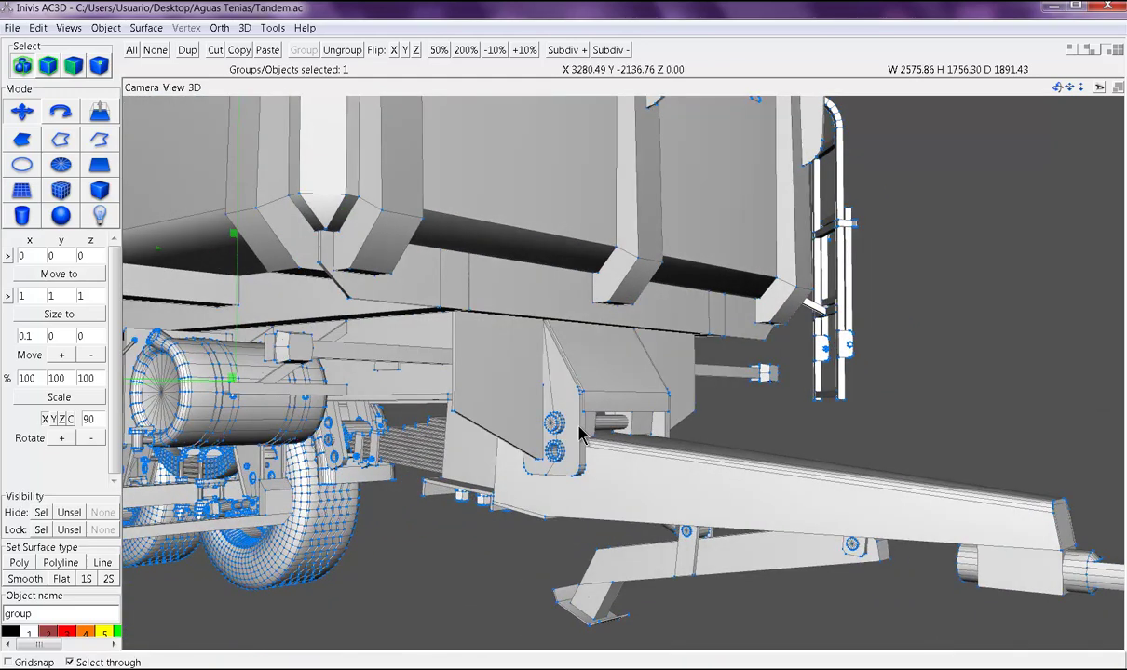
{"action": "scroll", "coordinate": [508, 442], "scroll_direction": "down", "scroll_amount": 2}
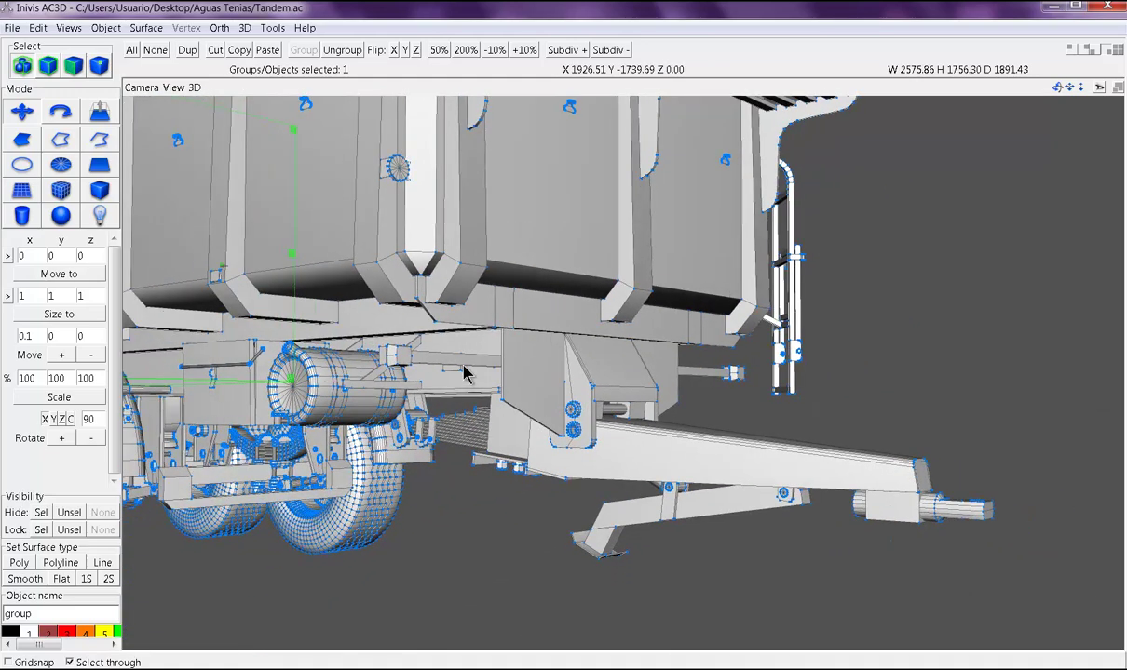
{"action": "left_click_drag", "start_coordinate": [463, 366], "coordinate": [458, 334]}
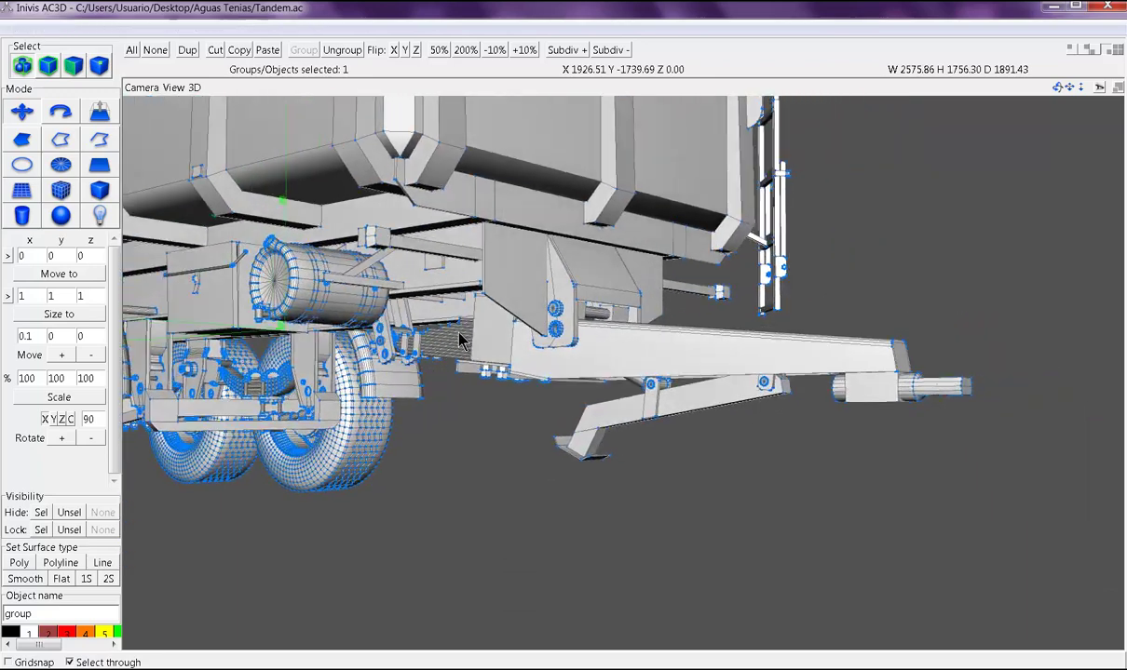
{"action": "scroll", "coordinate": [458, 334], "scroll_direction": "up", "scroll_amount": 4}
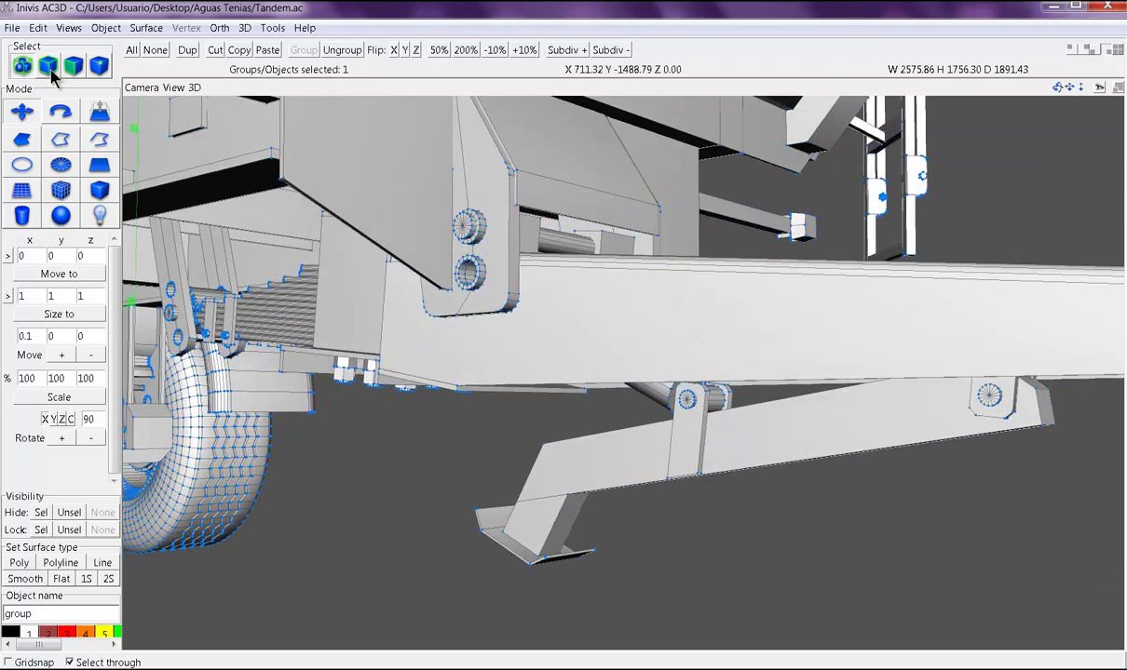
{"action": "left_click", "coordinate": [49, 67]}
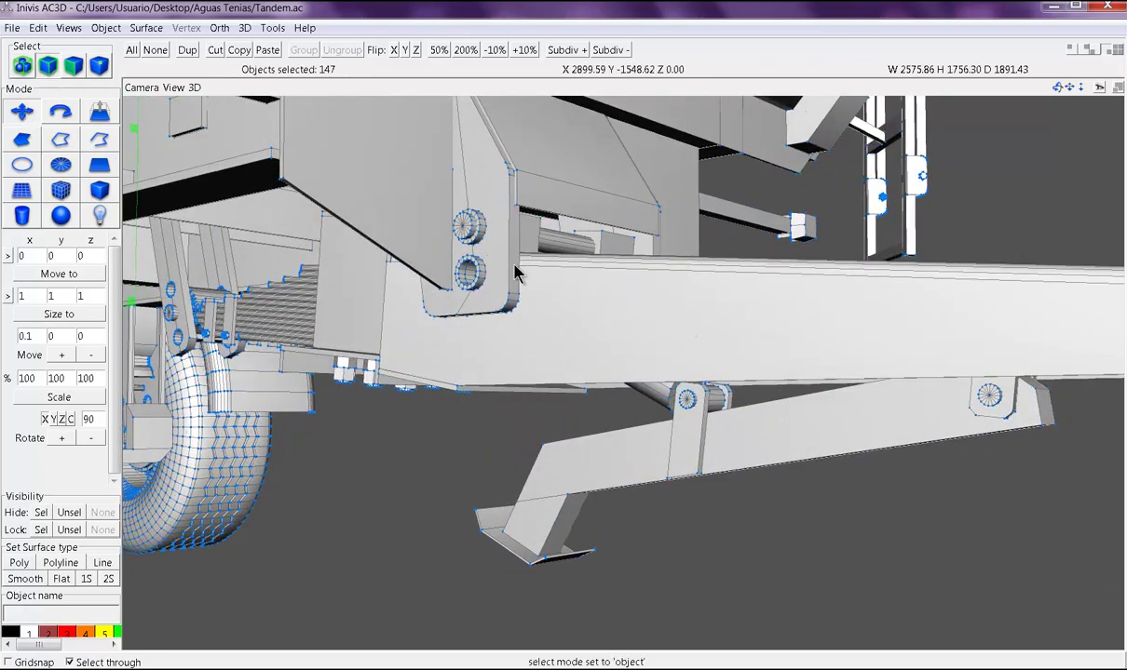
{"action": "left_click", "coordinate": [517, 272]}
{"action": "left_click", "coordinate": [687, 431]}
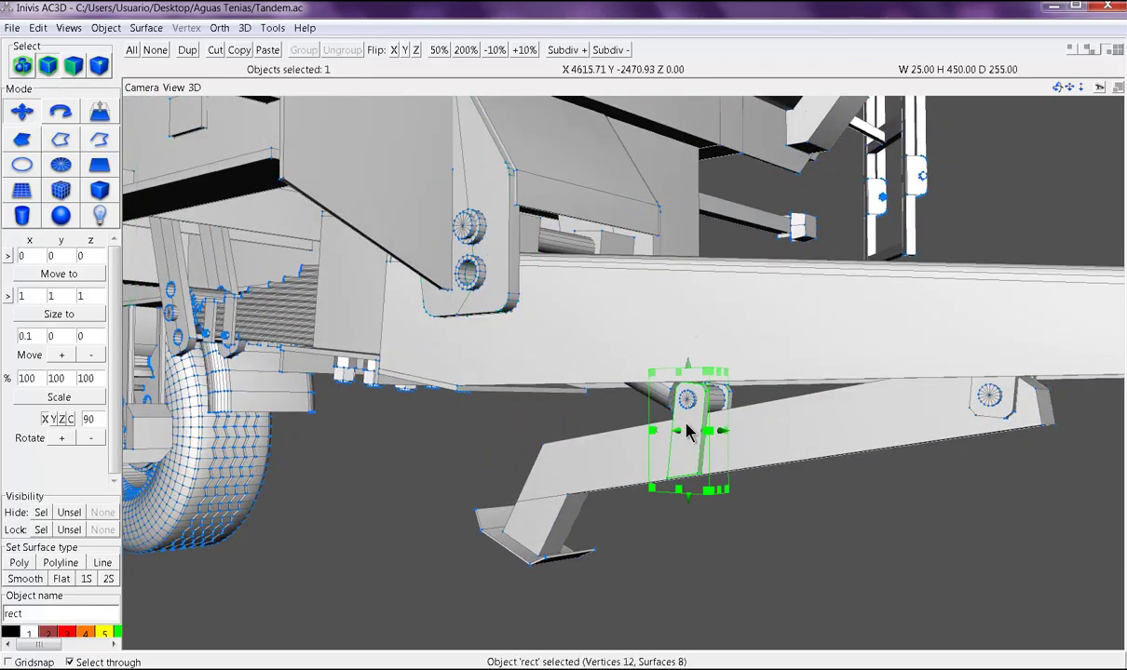
{"action": "scroll", "coordinate": [564, 400], "scroll_direction": "down", "scroll_amount": 4}
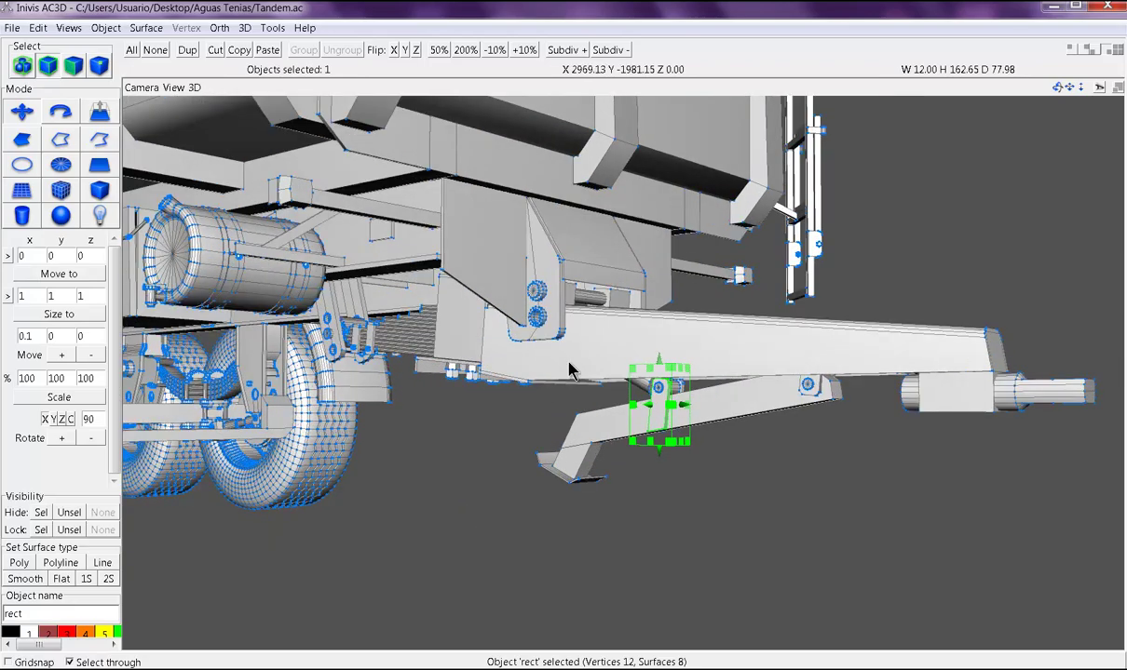
Inspect the mounting plate at the upper end of the side hydraulic cylinder near the trailer's rear.
{"action": "middle_click_drag", "start_coordinate": [572, 372], "coordinate": [770, 453]}
{"action": "right_click_drag", "start_coordinate": [771, 453], "coordinate": [489, 302]}
{"action": "scroll", "coordinate": [496, 340], "scroll_direction": "up", "scroll_amount": 1}
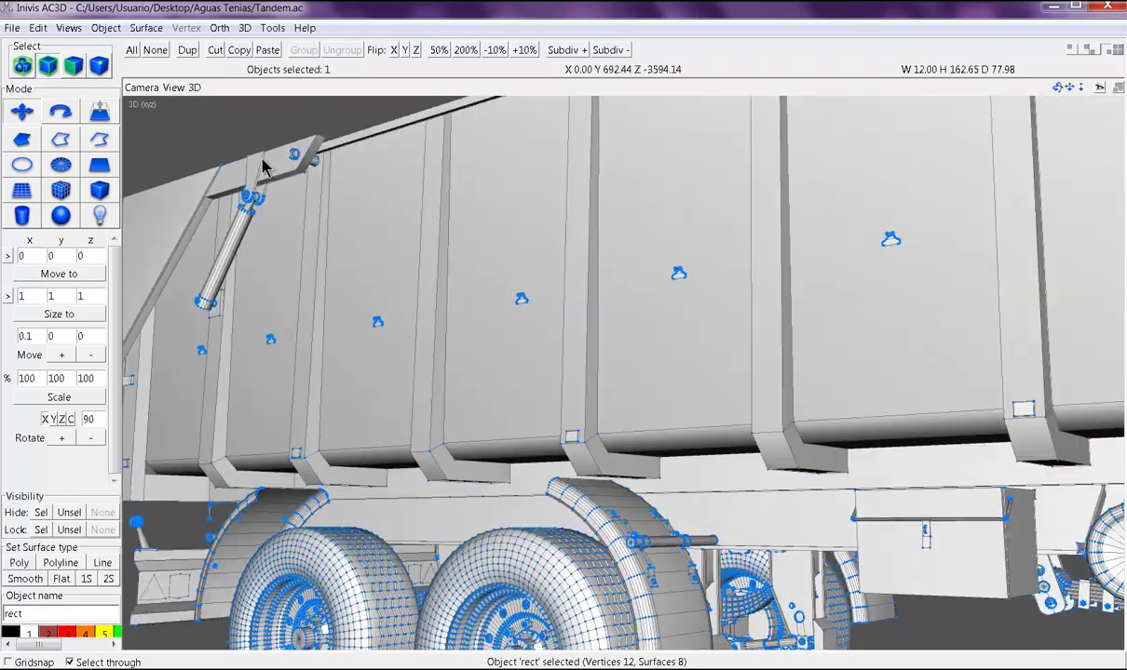
{"action": "left_click_drag", "start_coordinate": [263, 167], "coordinate": [430, 266]}
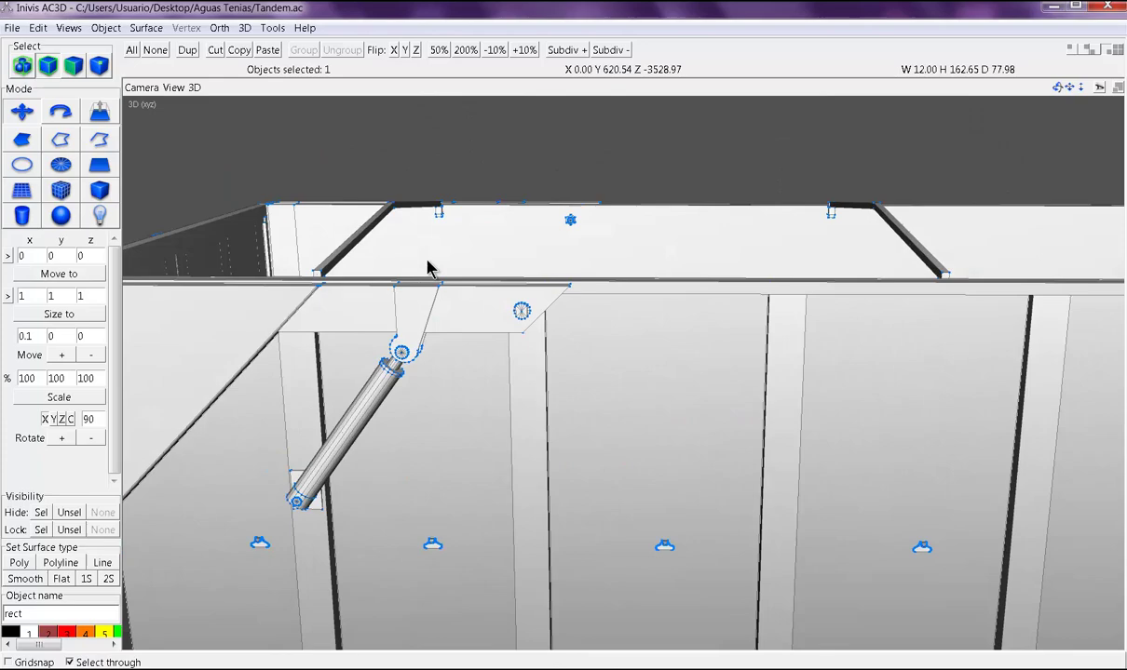
{"action": "left_click", "coordinate": [427, 314]}
{"action": "right_click_drag", "start_coordinate": [401, 375], "coordinate": [400, 363]}
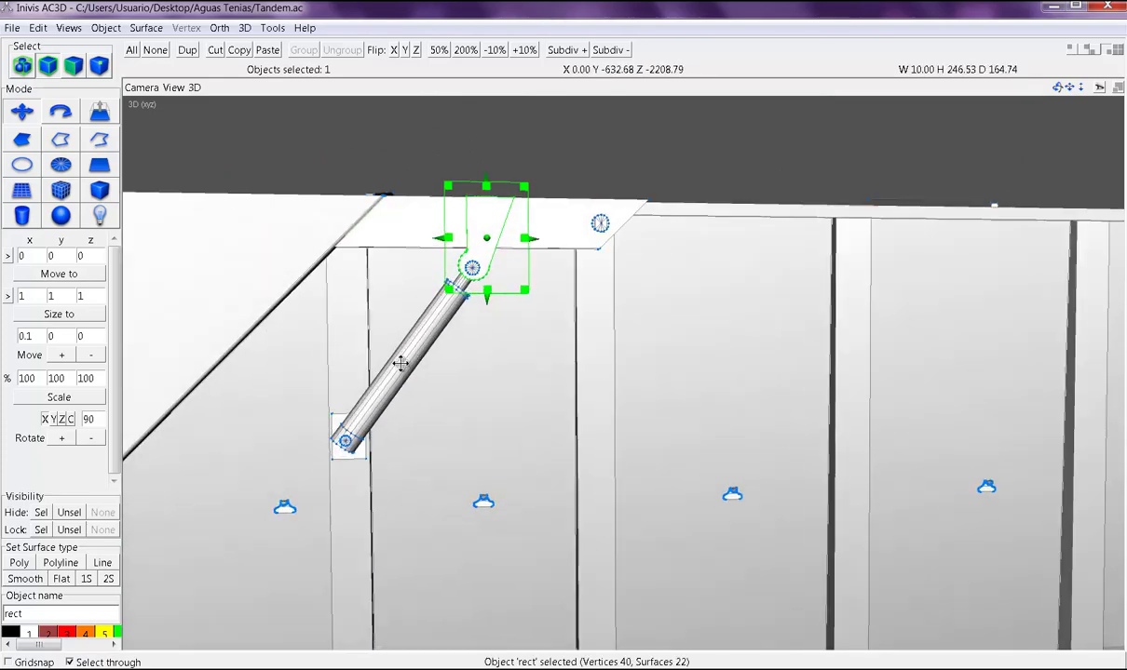
{"action": "left_click_drag", "start_coordinate": [400, 363], "coordinate": [345, 587]}
{"action": "scroll", "coordinate": [625, 341], "scroll_direction": "down", "scroll_amount": 5}
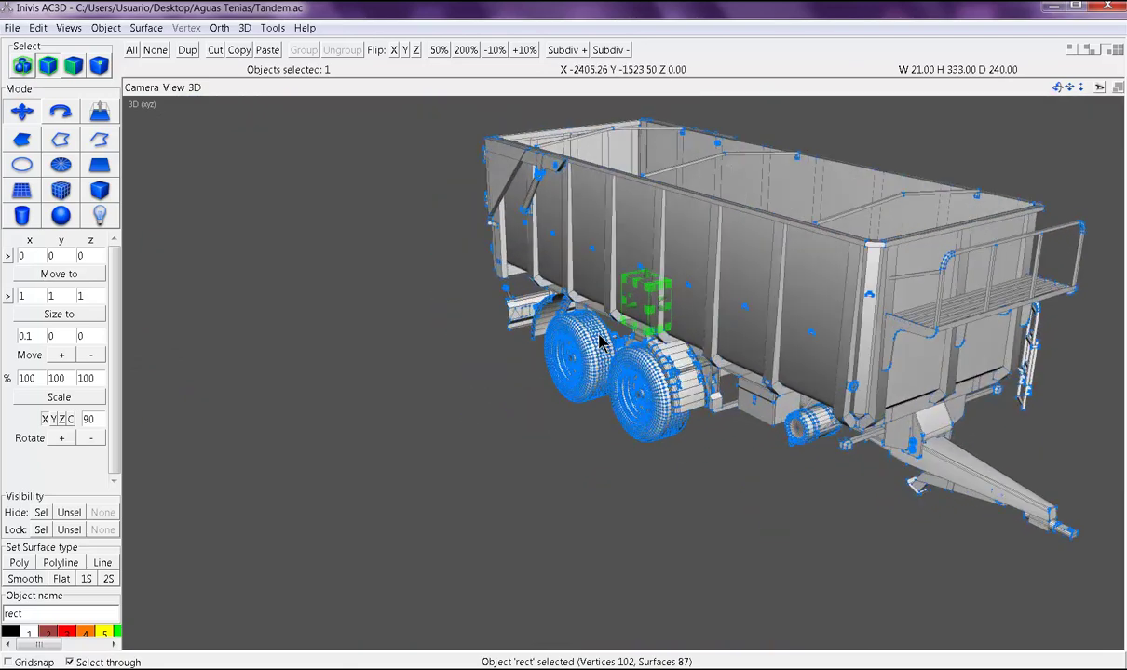
Examine the drawbar mounting plate under the front turntable in the Galera 2 ejes.ac trailer model.
{"action": "scroll", "coordinate": [584, 342], "scroll_direction": "up", "scroll_amount": 3}
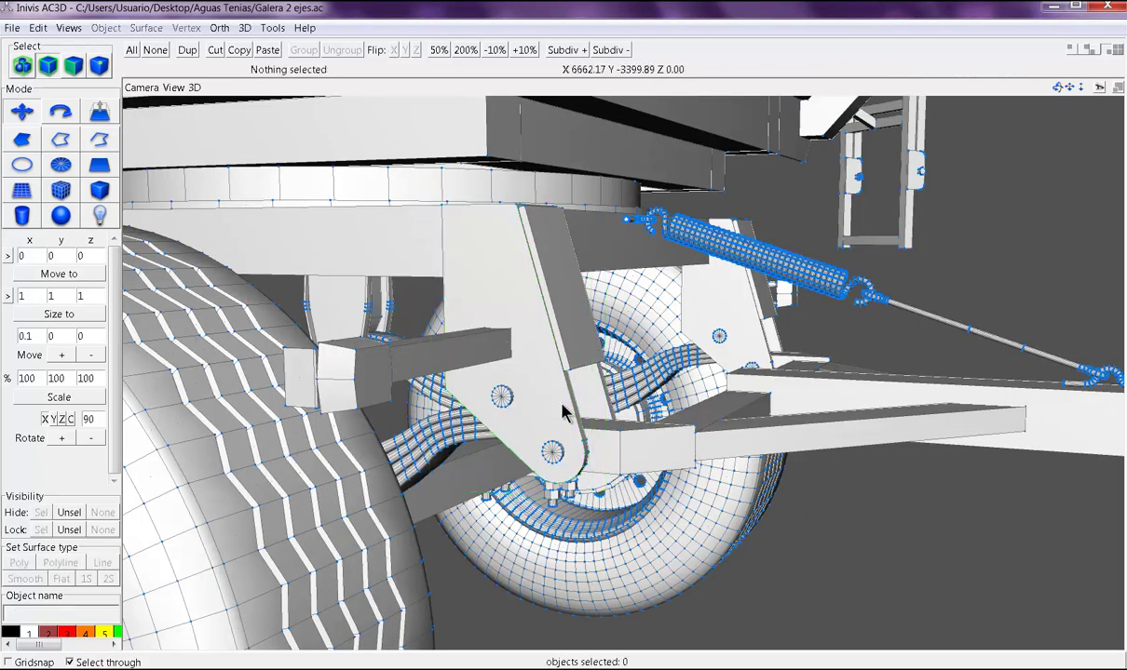
{"action": "left_click", "coordinate": [536, 360]}
{"action": "left_click_drag", "start_coordinate": [536, 360], "coordinate": [501, 384]}
{"action": "scroll", "coordinate": [493, 384], "scroll_direction": "down", "scroll_amount": 4}
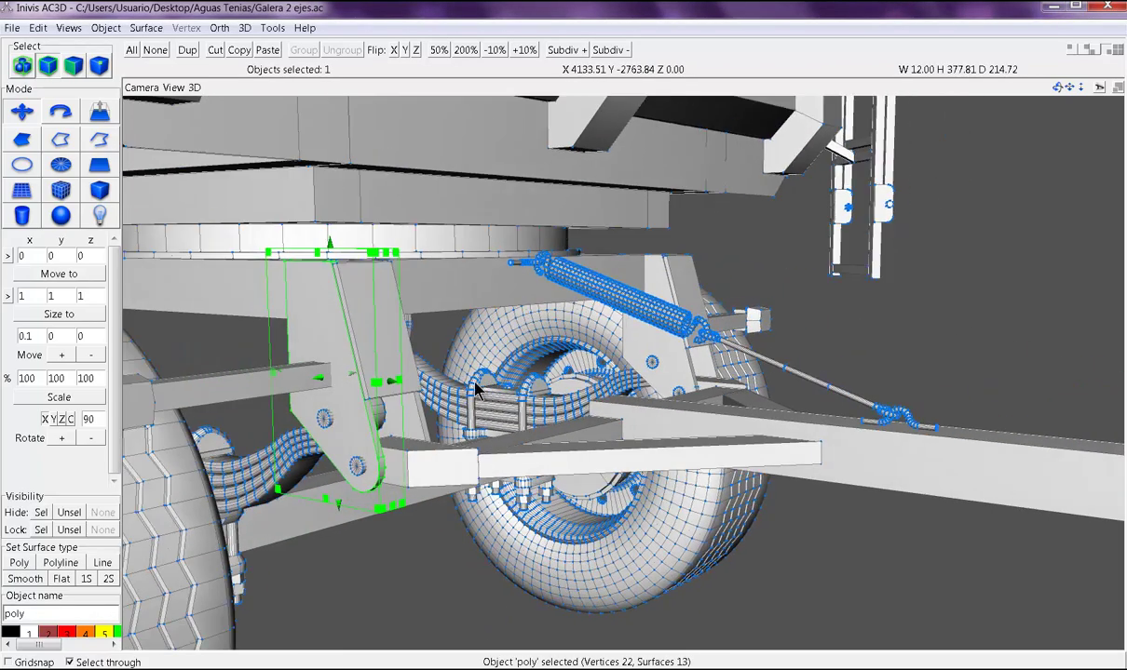
{"action": "scroll", "coordinate": [358, 358], "scroll_direction": "down", "scroll_amount": 6}
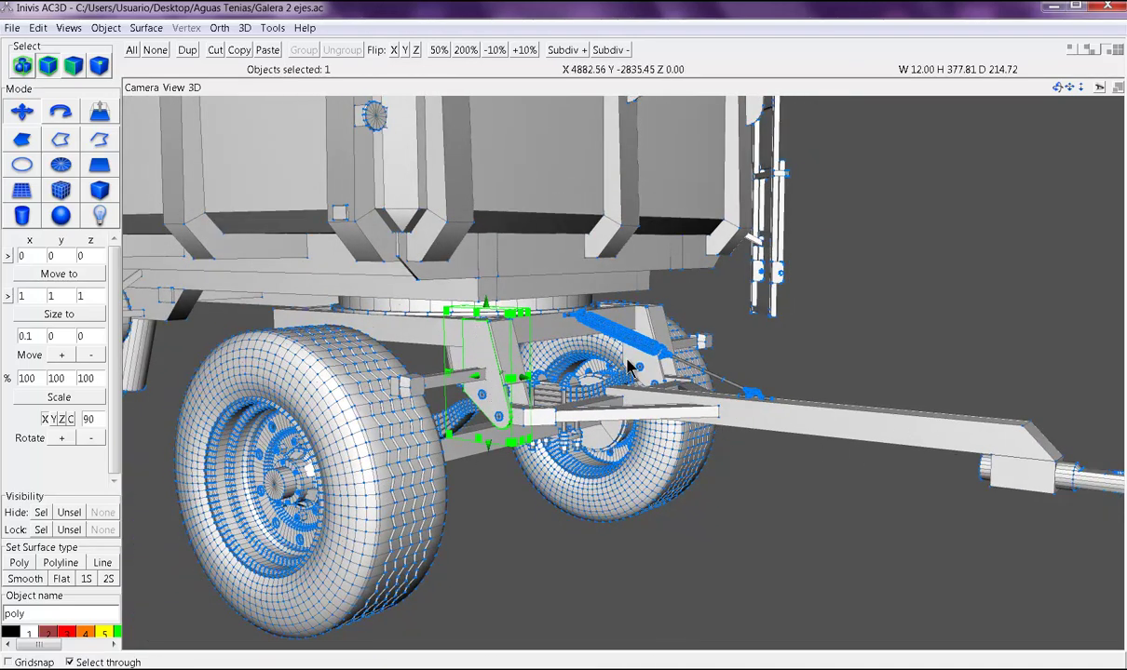
Inspect the small rounded plate near the ladder's lower end and view the two-axle trailer as a whole.
{"action": "left_click_drag", "start_coordinate": [629, 366], "coordinate": [593, 363]}
{"action": "middle_click_drag", "start_coordinate": [572, 335], "coordinate": [558, 304]}
{"action": "scroll", "coordinate": [558, 303], "scroll_direction": "up", "scroll_amount": 2}
{"action": "scroll", "coordinate": [558, 301], "scroll_direction": "up", "scroll_amount": 4}
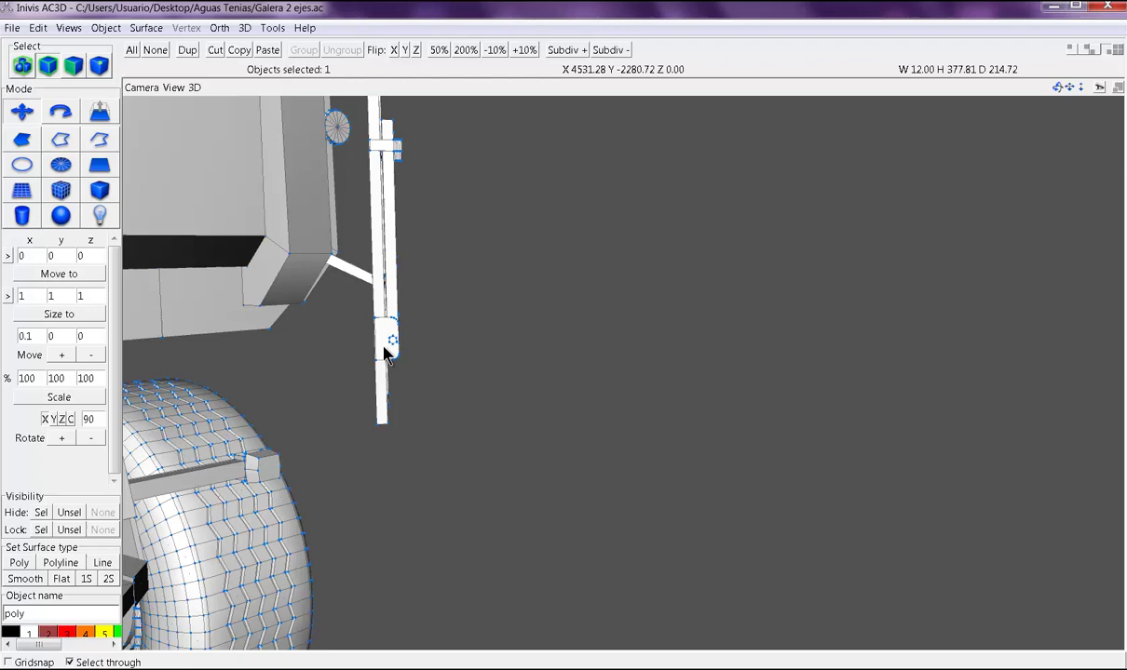
{"action": "left_click", "coordinate": [385, 354]}
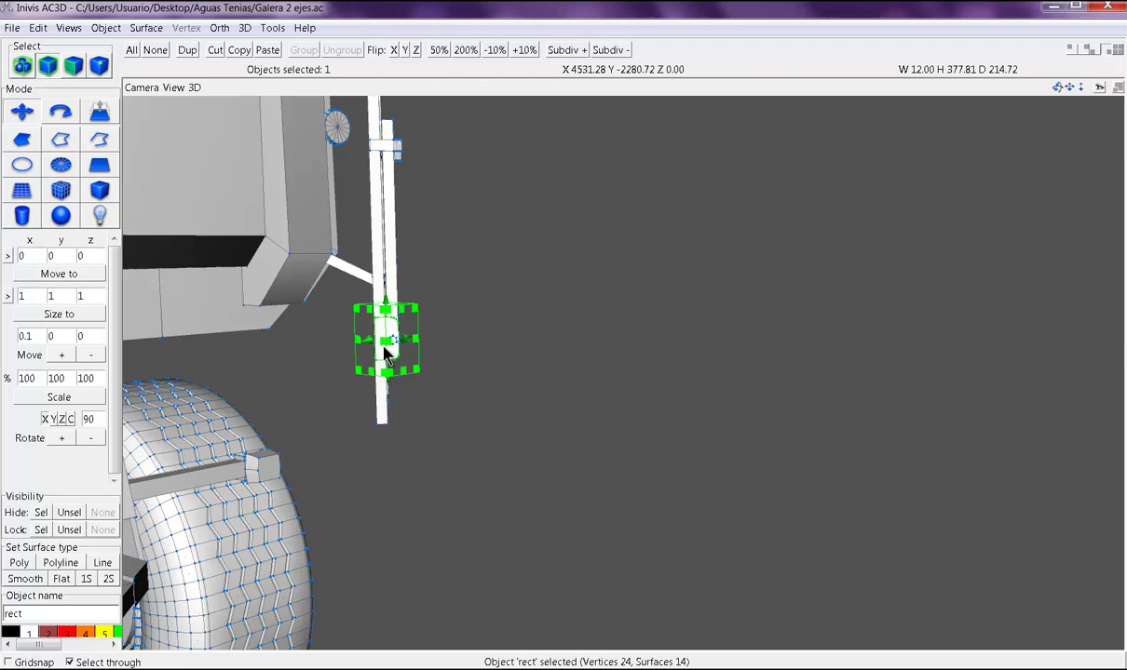
{"action": "scroll", "coordinate": [543, 384], "scroll_direction": "down", "scroll_amount": 5}
{"action": "middle_click_drag", "start_coordinate": [501, 370], "coordinate": [616, 395]}
{"action": "scroll", "coordinate": [542, 410], "scroll_direction": "down", "scroll_amount": 3}
{"action": "left_click_drag", "start_coordinate": [539, 418], "coordinate": [494, 402]}
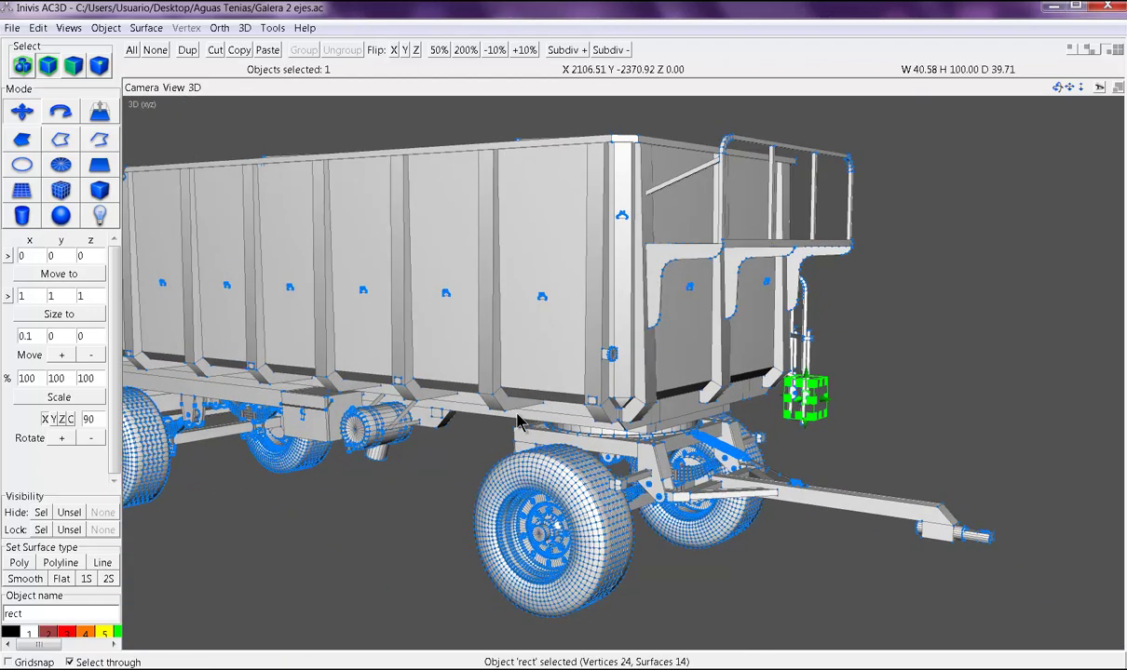
Switch to the empty AC3D drawing, draw a rectangle in the front view and size it to 80 by 10.
{"action": "mouse_move", "coordinate": [131, 663]}
{"action": "left_click", "coordinate": [107, 603]}
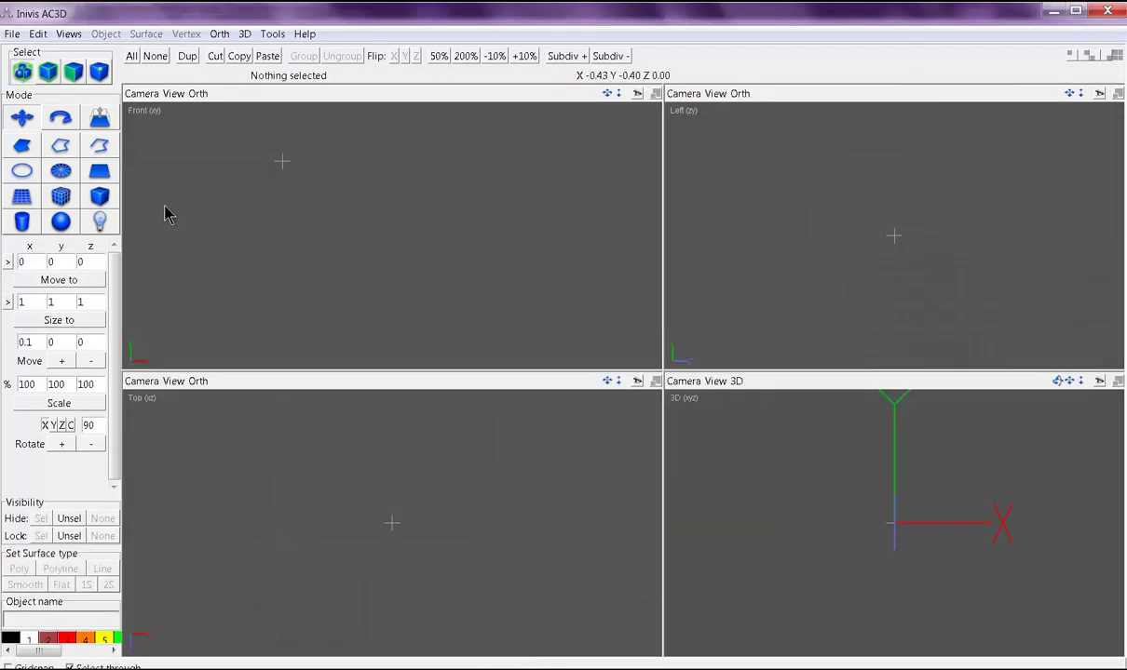
{"action": "left_click", "coordinate": [108, 181]}
{"action": "left_click_drag", "start_coordinate": [260, 173], "coordinate": [382, 337]}
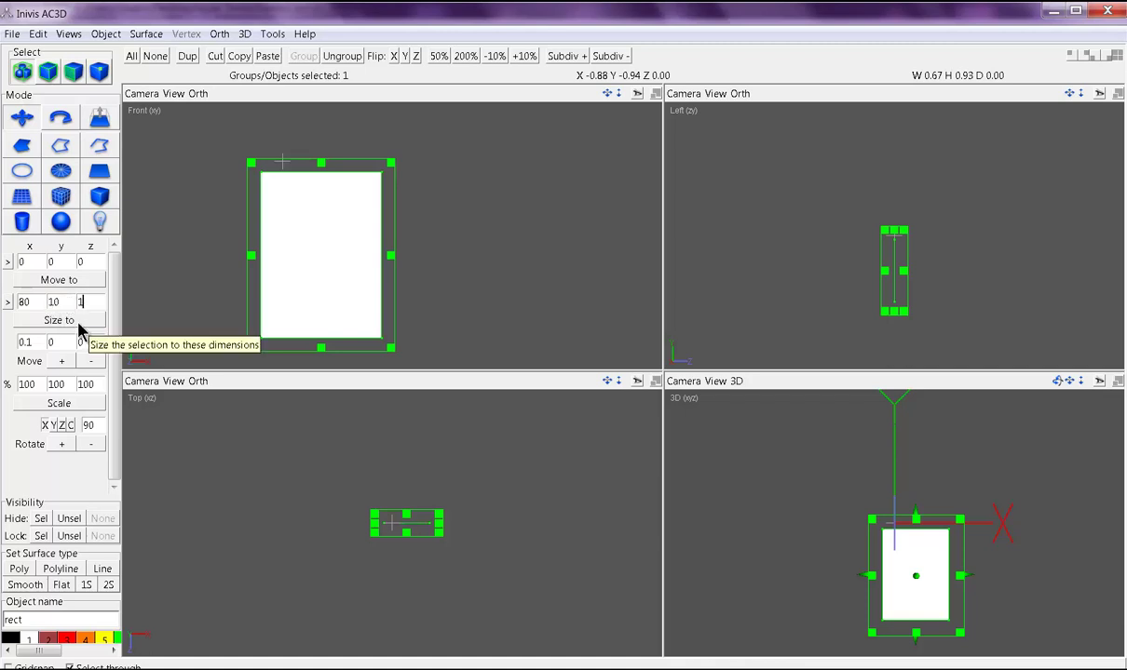
{"action": "left_click", "coordinate": [79, 326]}
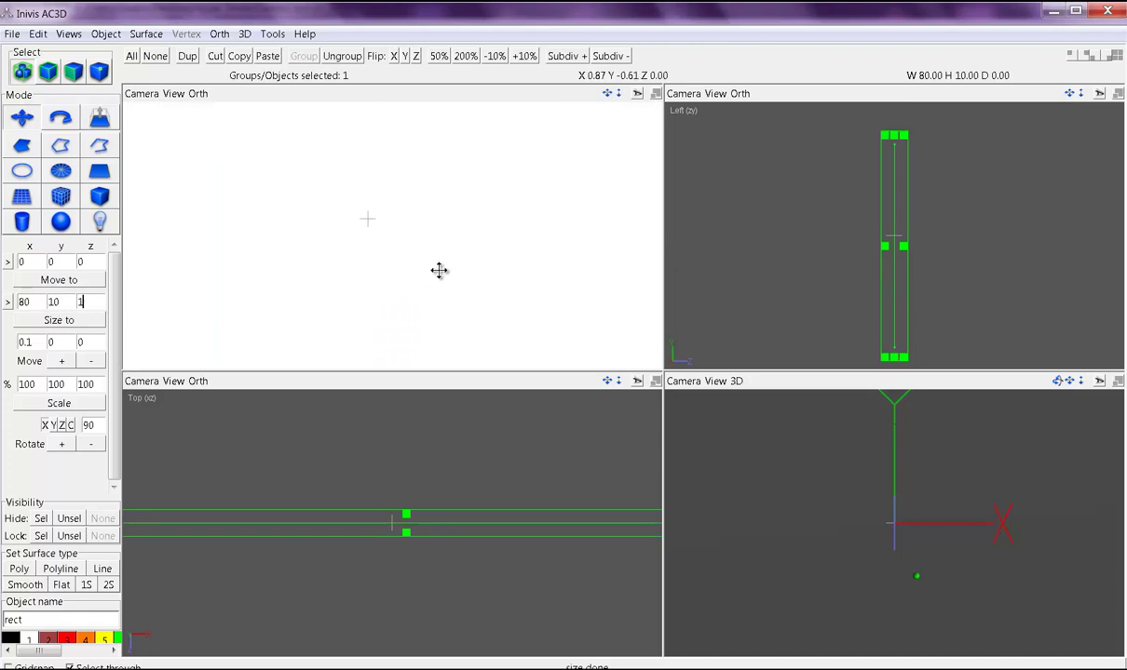
{"action": "scroll", "coordinate": [439, 271], "scroll_direction": "down", "scroll_amount": 2}
{"action": "scroll", "coordinate": [438, 270], "scroll_direction": "down", "scroll_amount": 2}
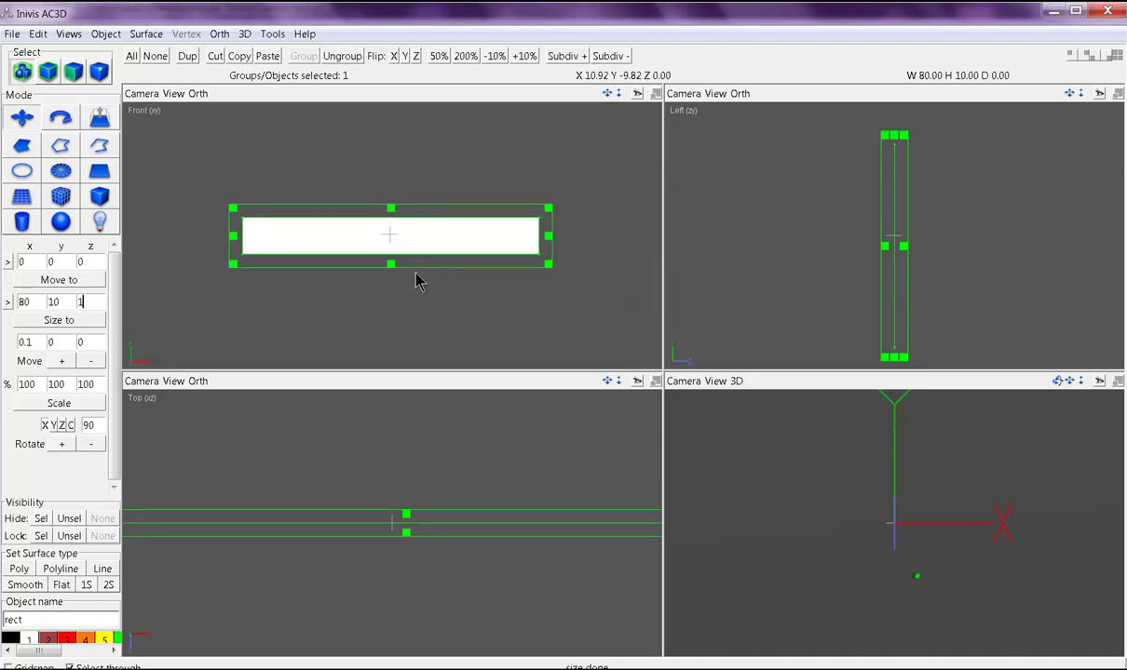
Resize the rectangle to 80 wide by 100 high and deselect it.
{"action": "left_click", "coordinate": [78, 322]}
{"action": "scroll", "coordinate": [433, 262], "scroll_direction": "down", "scroll_amount": 3}
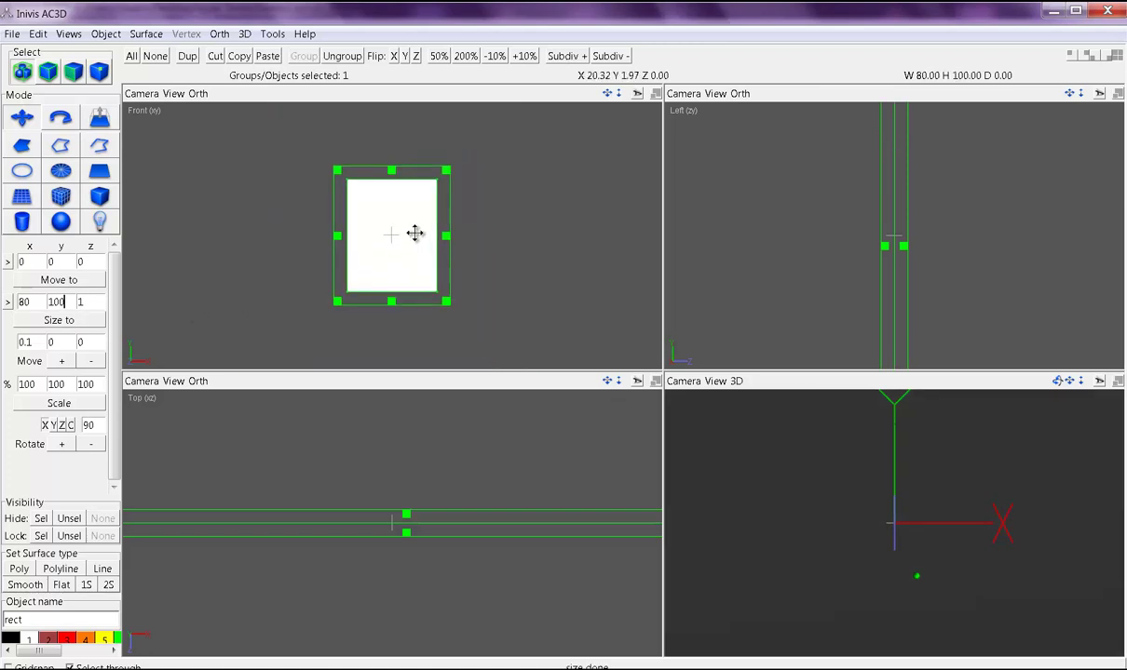
{"action": "scroll", "coordinate": [425, 266], "scroll_direction": "up", "scroll_amount": 3}
{"action": "right_click_drag", "start_coordinate": [424, 264], "coordinate": [413, 203]}
{"action": "left_click", "coordinate": [280, 229]}
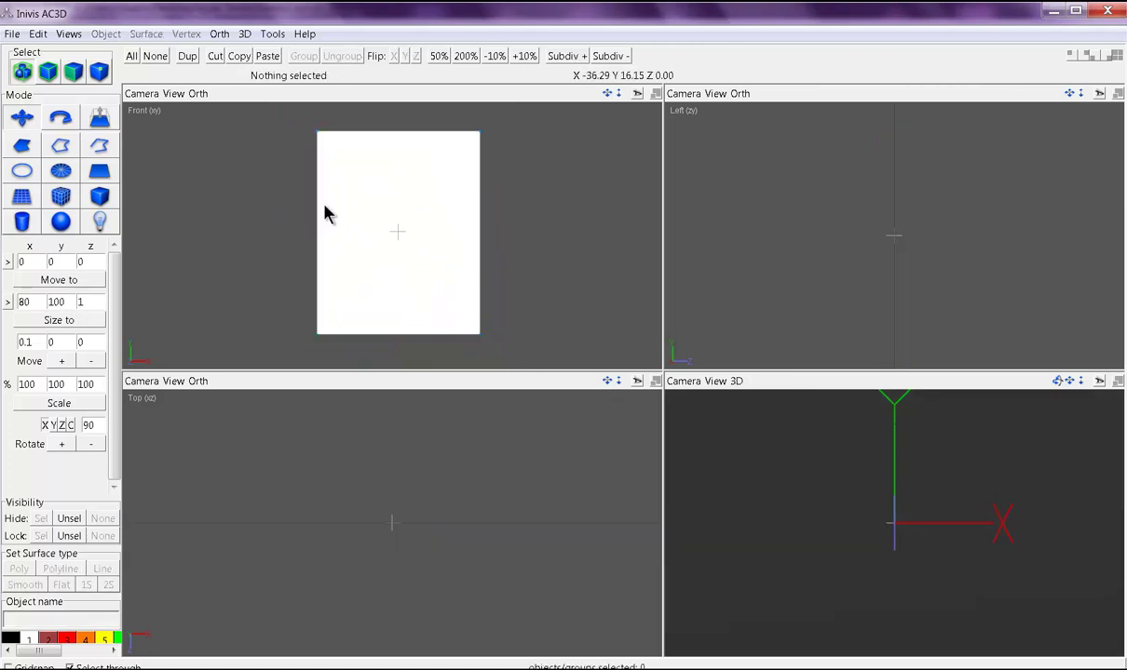
In the full-size front view, insert vertices along the rectangle's top edge and delete the middle one.
{"action": "right_click_drag", "start_coordinate": [324, 202], "coordinate": [327, 233]}
{"action": "key", "text": "F2"}
{"action": "scroll", "coordinate": [558, 307], "scroll_direction": "up", "scroll_amount": 3}
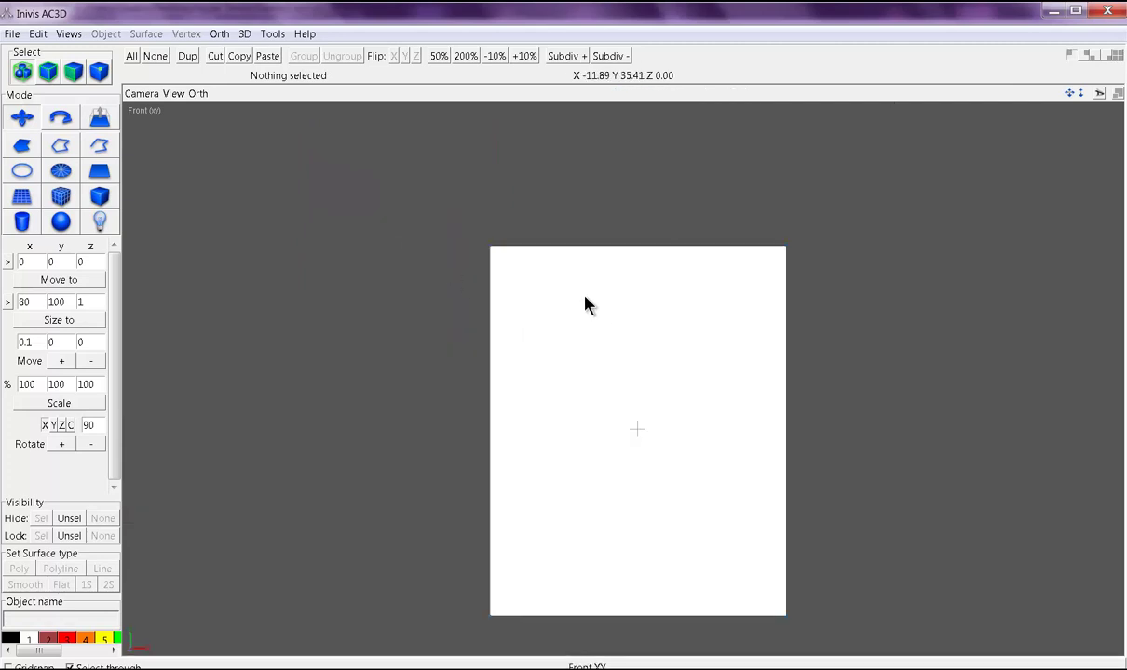
{"action": "right_click_drag", "start_coordinate": [586, 302], "coordinate": [371, 276]}
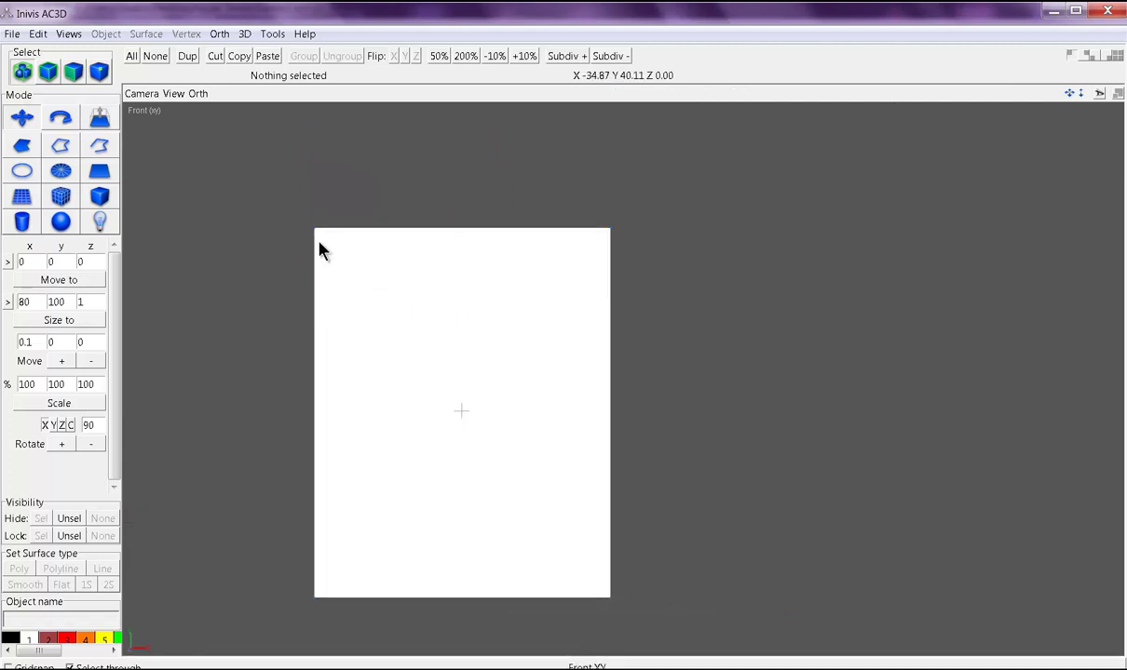
{"action": "left_click", "coordinate": [99, 72]}
{"action": "left_click_drag", "start_coordinate": [246, 166], "coordinate": [655, 292]}
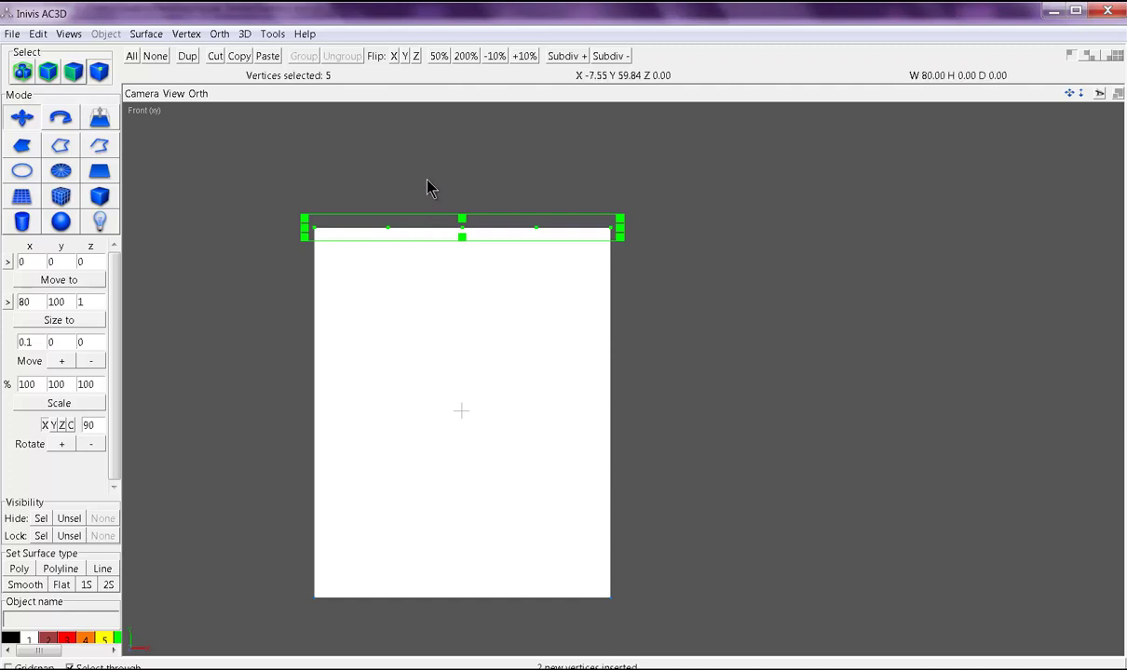
{"action": "left_click_drag", "start_coordinate": [423, 175], "coordinate": [470, 282]}
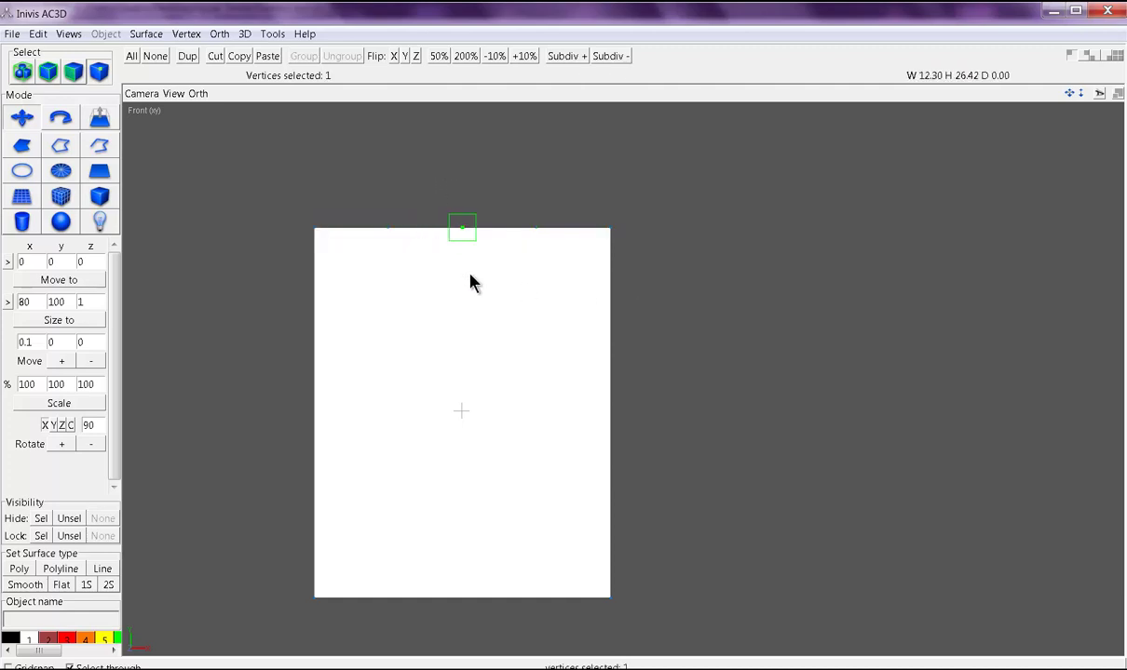
{"action": "key", "text": "Delete"}
Move the two inner top-edge vertices up by 20 in Y to form sloped upper corners.
{"action": "left_click_drag", "start_coordinate": [373, 213], "coordinate": [568, 253]}
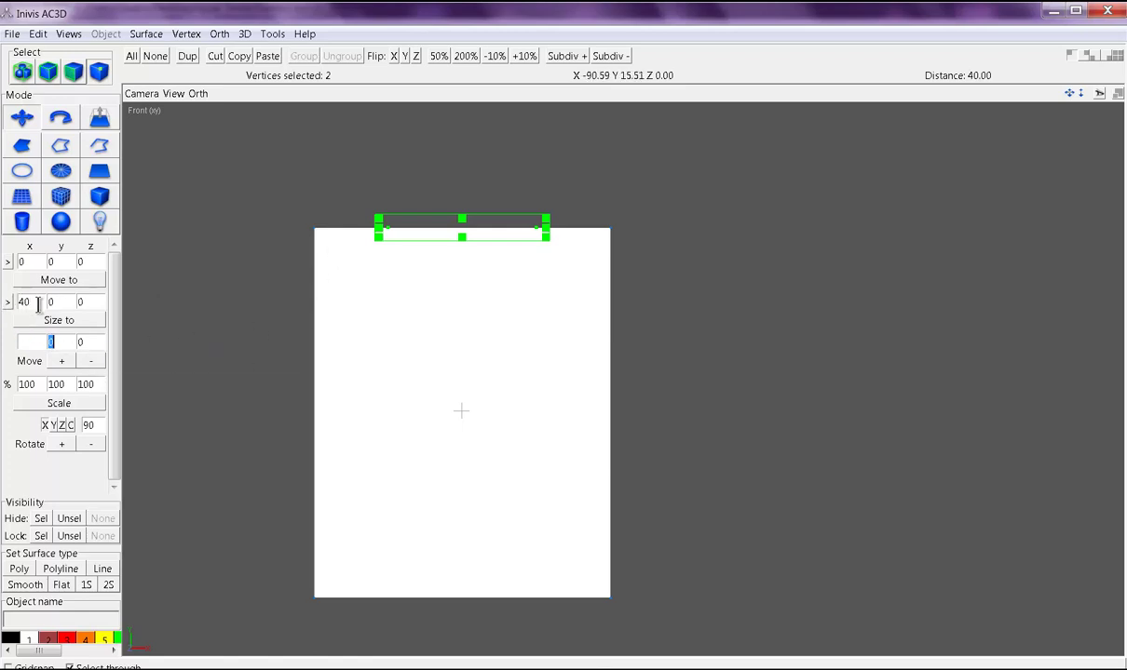
{"action": "left_click", "coordinate": [62, 361]}
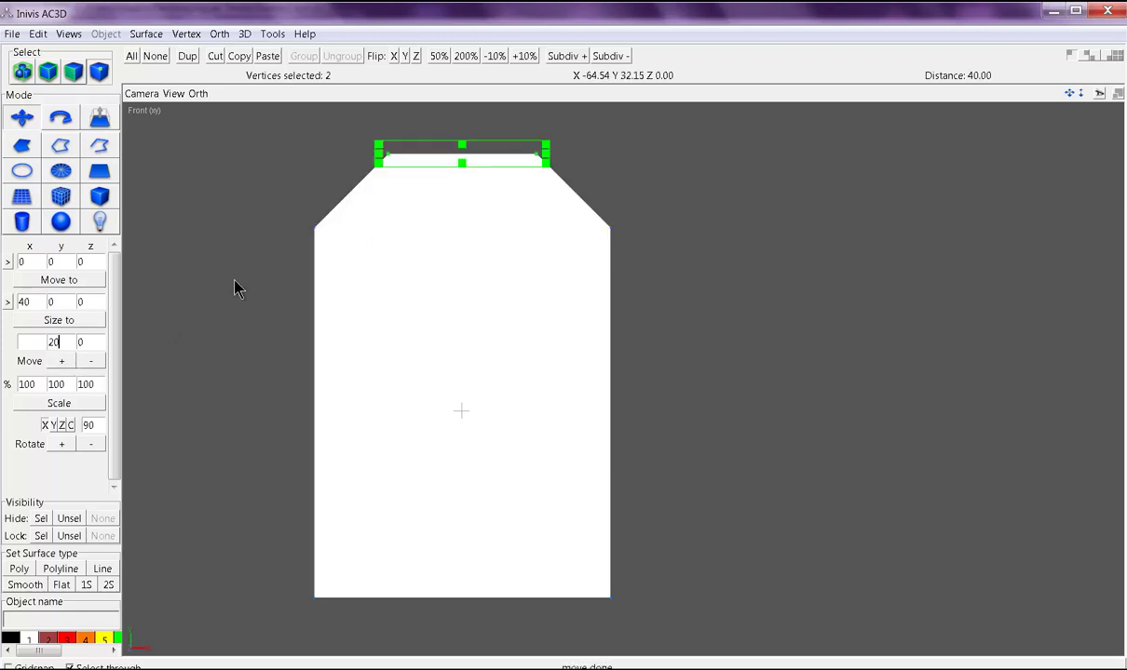
{"action": "right_click_drag", "start_coordinate": [234, 244], "coordinate": [181, 282]}
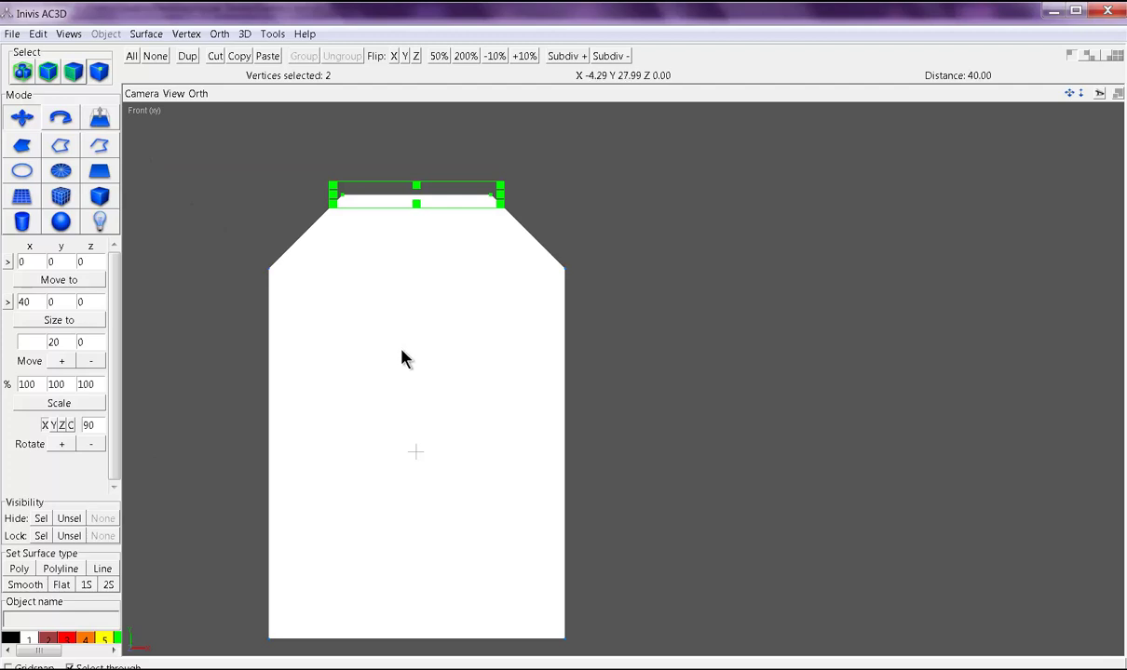
{"action": "scroll", "coordinate": [610, 361], "scroll_direction": "down", "scroll_amount": 3}
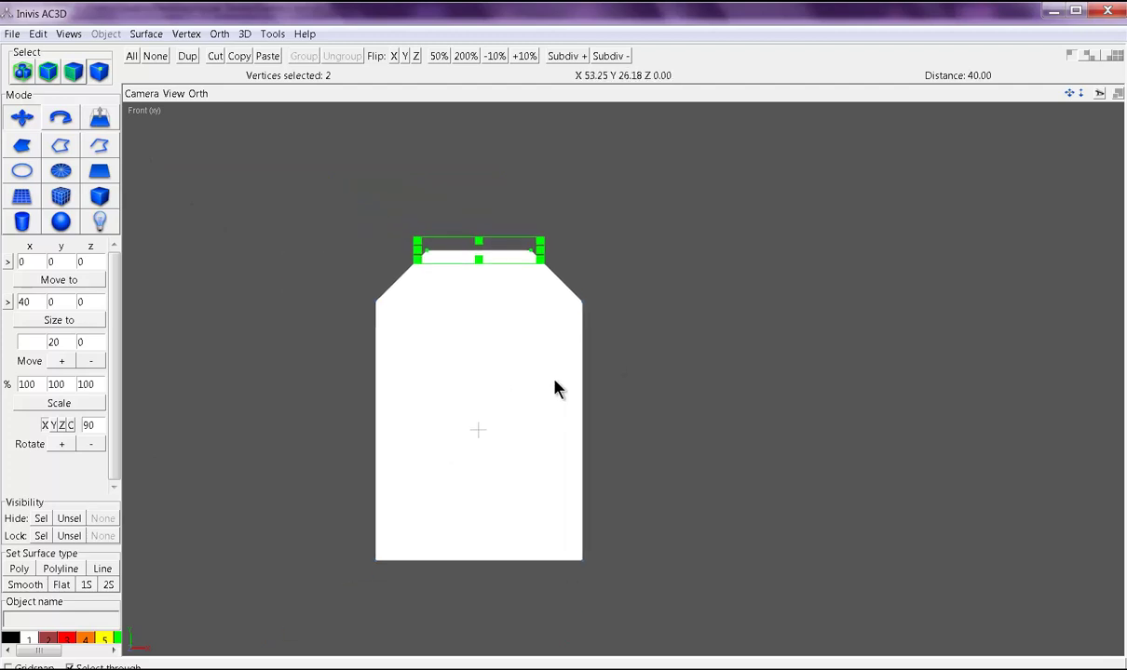
{"action": "right_click_drag", "start_coordinate": [522, 381], "coordinate": [455, 348]}
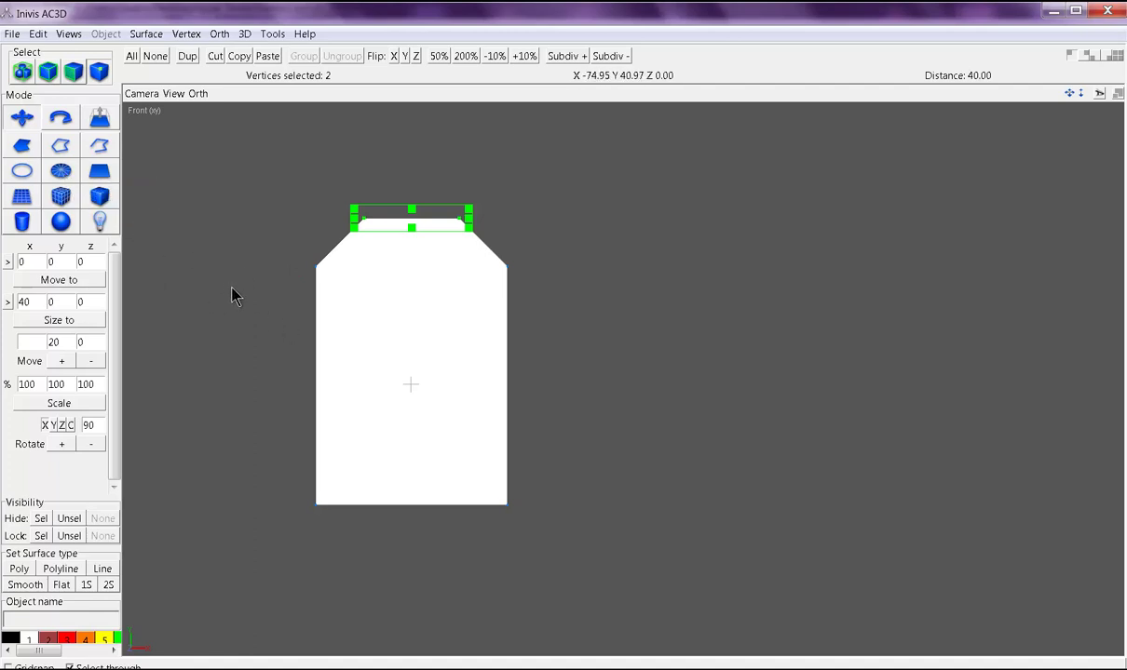
{"action": "middle_click_drag", "start_coordinate": [232, 288], "coordinate": [211, 288]}
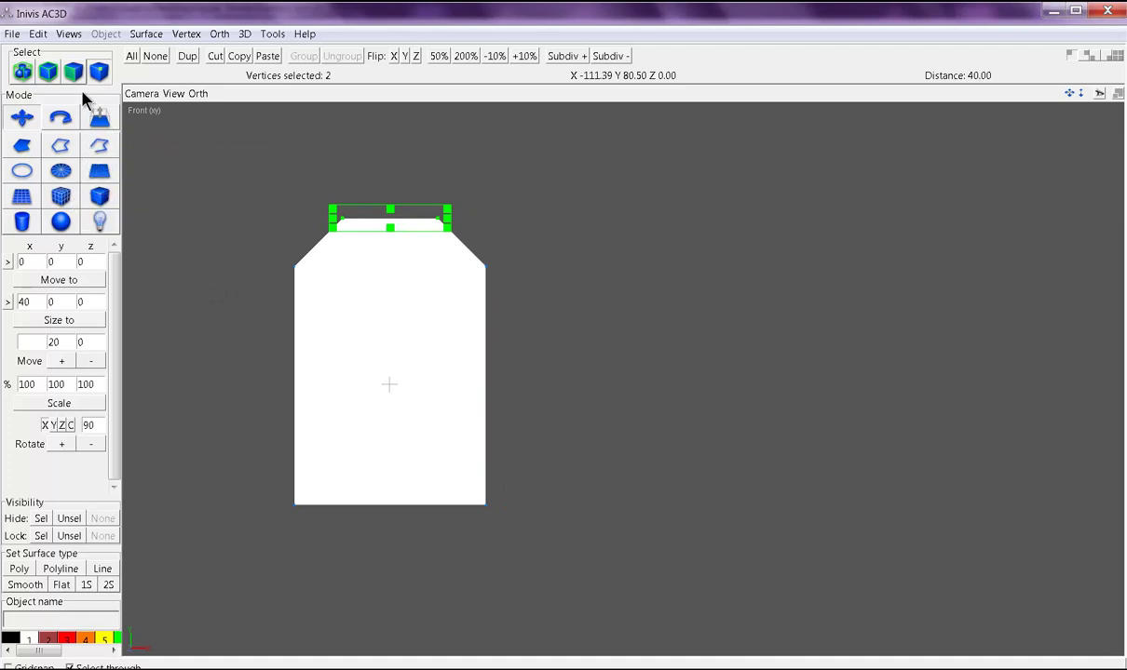
Extrude the whole plate by a distance of 10 in Z with the end capped.
{"action": "left_click", "coordinate": [48, 72]}
{"action": "left_click", "coordinate": [100, 117]}
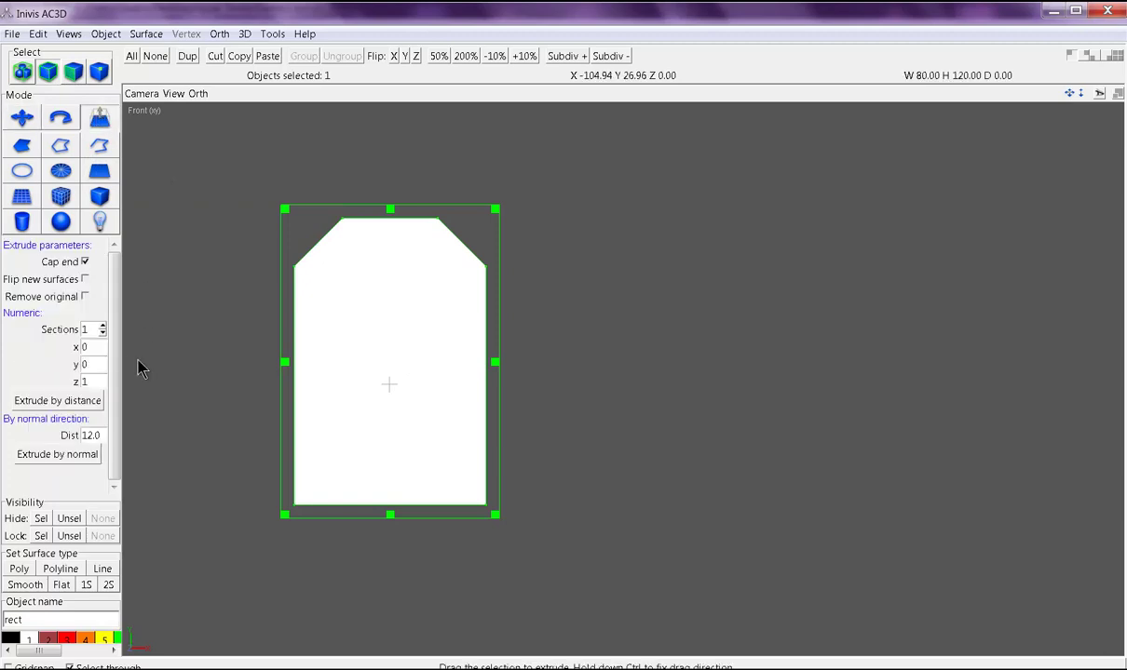
{"action": "left_click", "coordinate": [92, 400]}
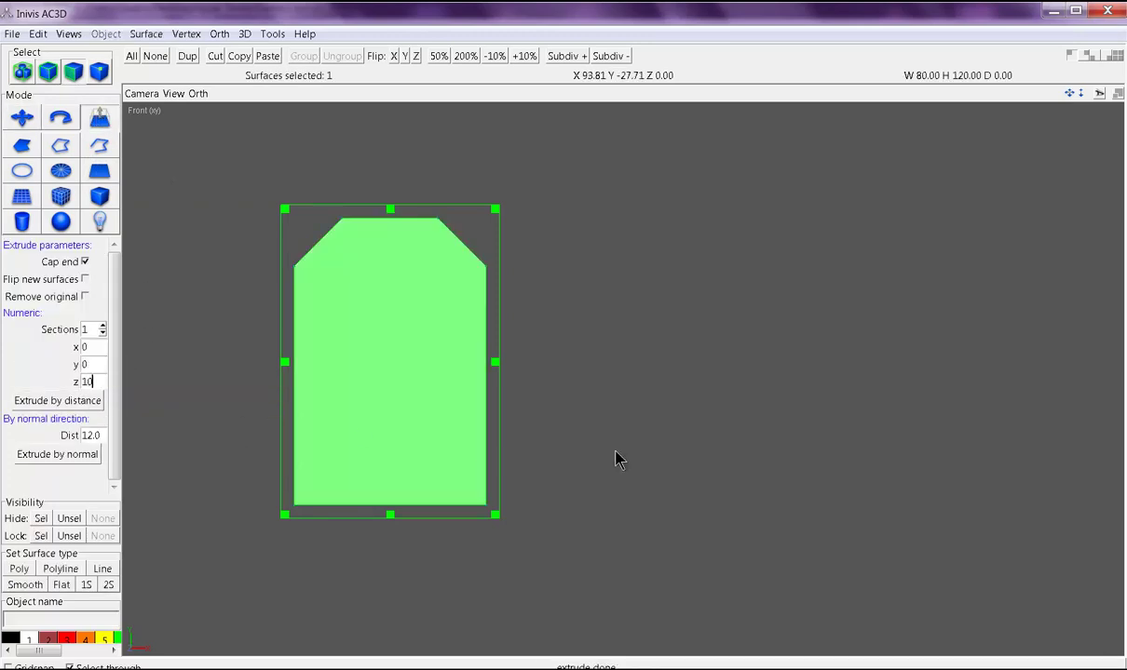
Inspect the thickness of the extruded plate from an angle in the full-size 3D view.
{"action": "right_click_drag", "start_coordinate": [614, 451], "coordinate": [605, 451]}
{"action": "key", "text": "F5"}
{"action": "key", "text": "F4"}
{"action": "scroll", "coordinate": [794, 526], "scroll_direction": "down", "scroll_amount": 6}
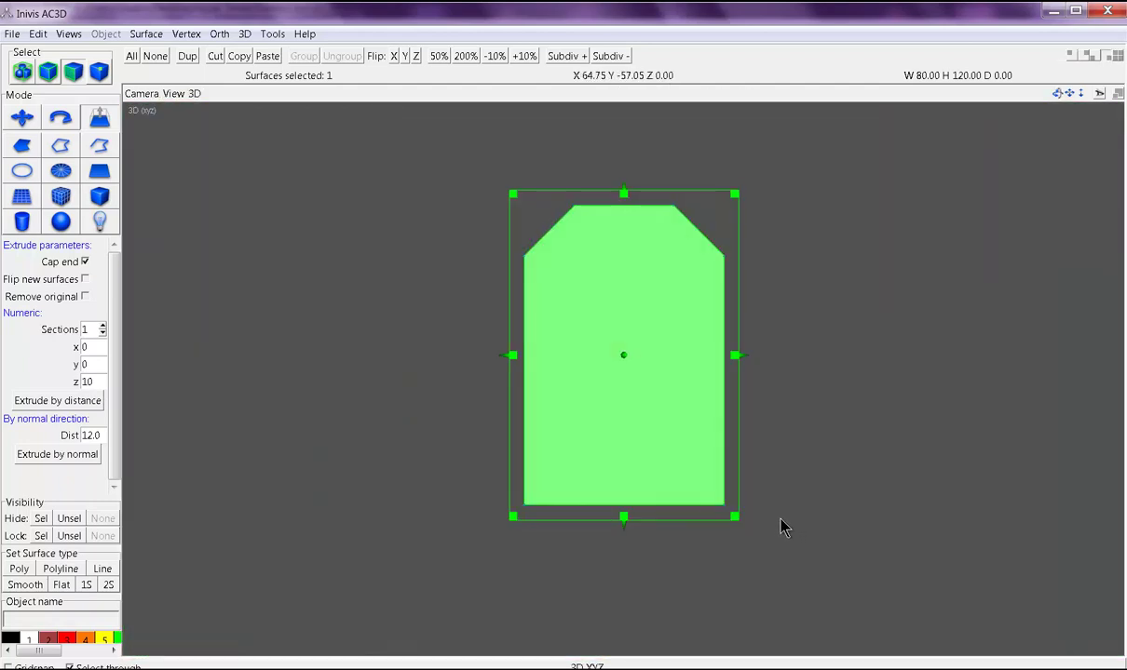
{"action": "left_click_drag", "start_coordinate": [783, 527], "coordinate": [737, 538]}
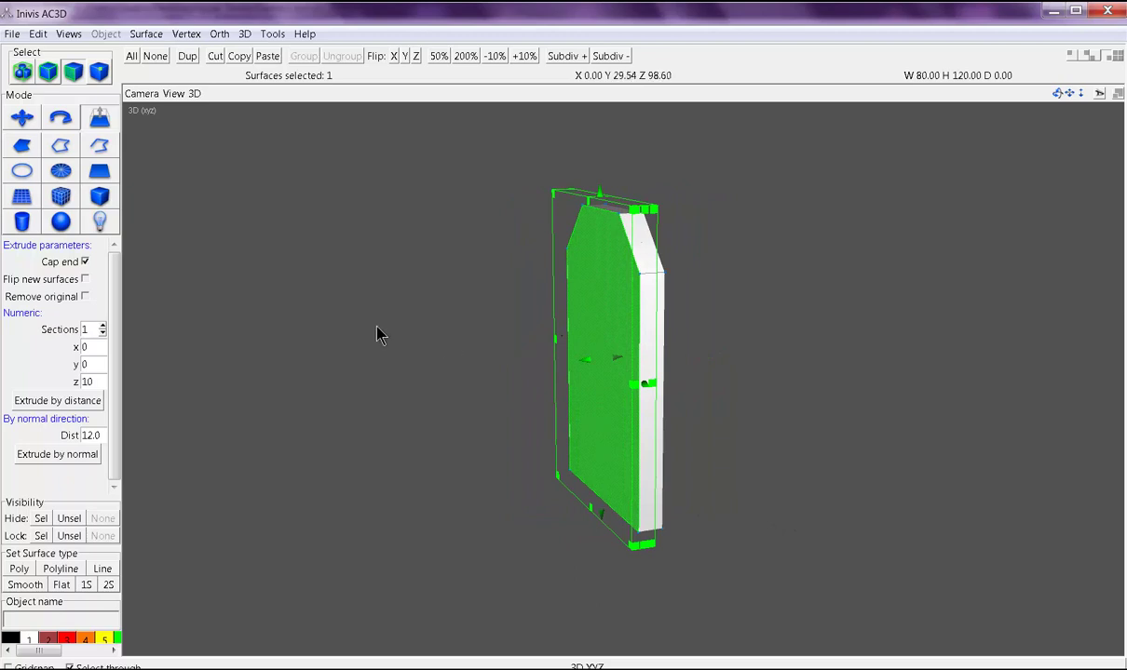
{"action": "key", "text": "F5"}
{"action": "key", "text": "F5"}
Draw a 16-segment disk about 109 wide by 110 high beside the plate in the front view.
{"action": "scroll", "coordinate": [456, 317], "scroll_direction": "down", "scroll_amount": 3}
{"action": "right_click_drag", "start_coordinate": [670, 339], "coordinate": [544, 313]}
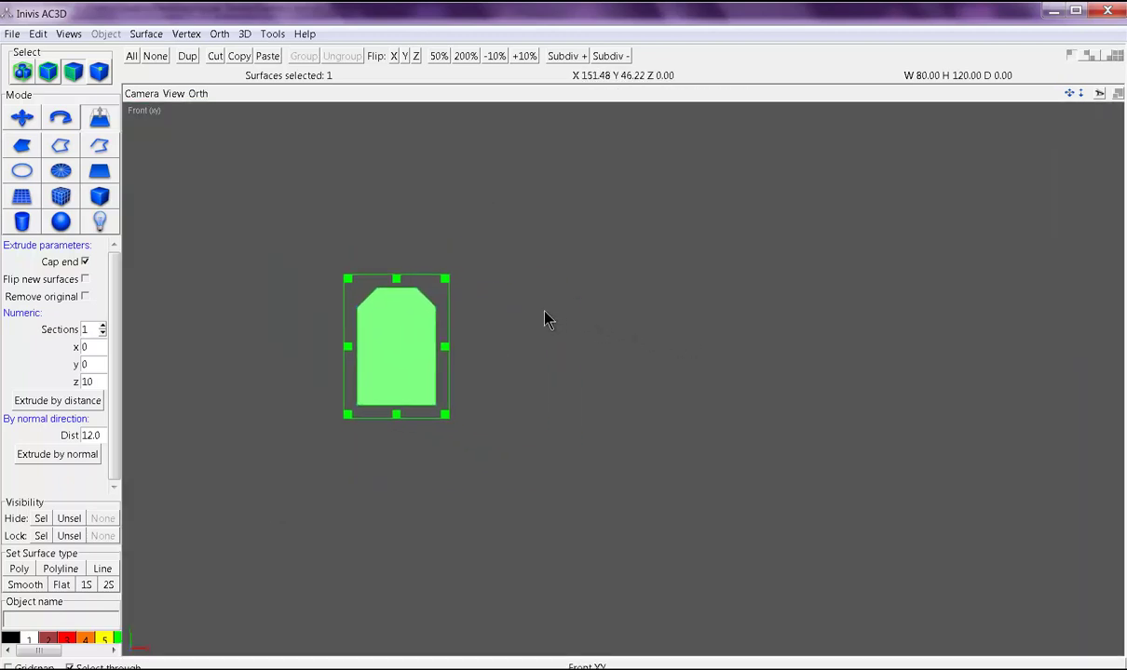
{"action": "scroll", "coordinate": [542, 309], "scroll_direction": "up", "scroll_amount": 2}
{"action": "scroll", "coordinate": [500, 308], "scroll_direction": "down", "scroll_amount": 2}
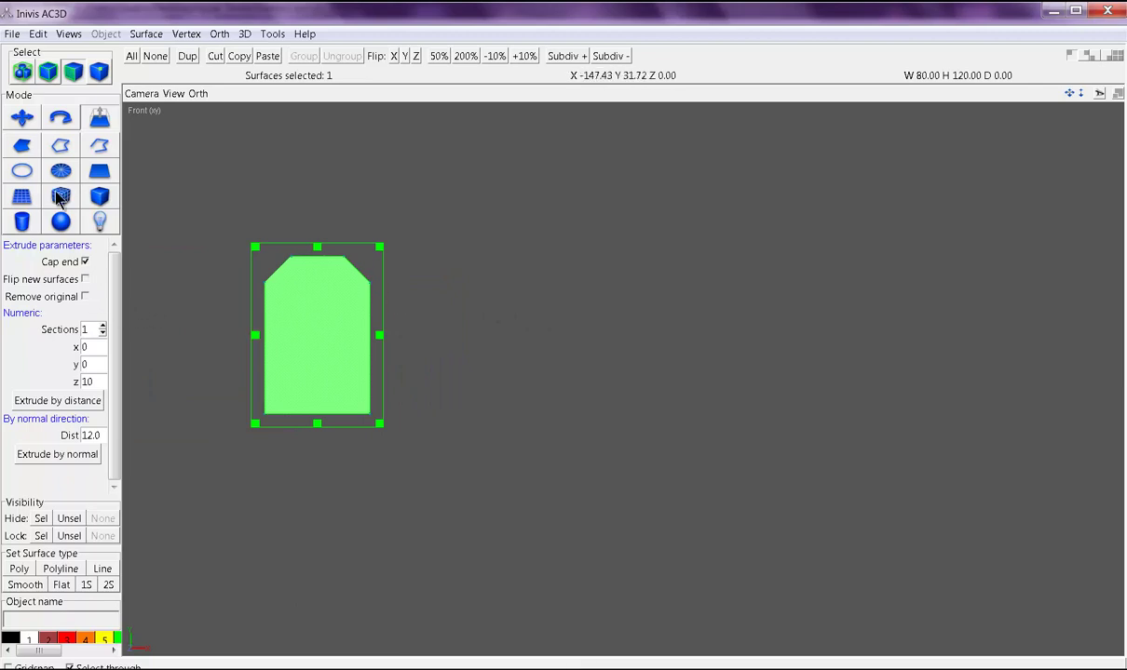
{"action": "left_click", "coordinate": [29, 124]}
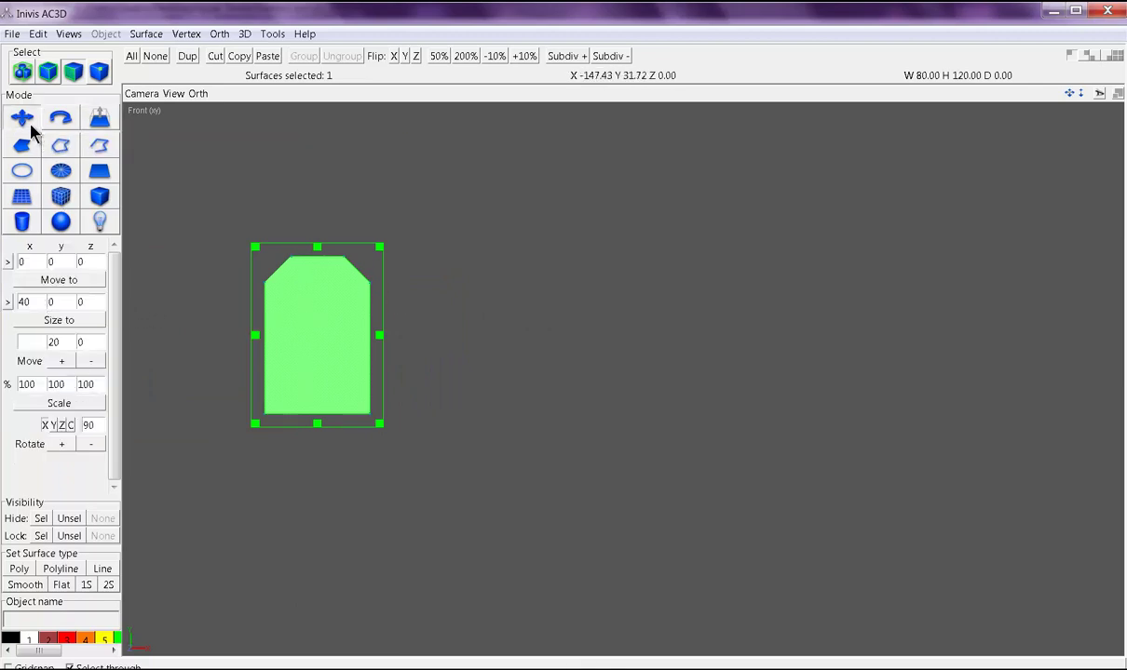
{"action": "left_click", "coordinate": [63, 177]}
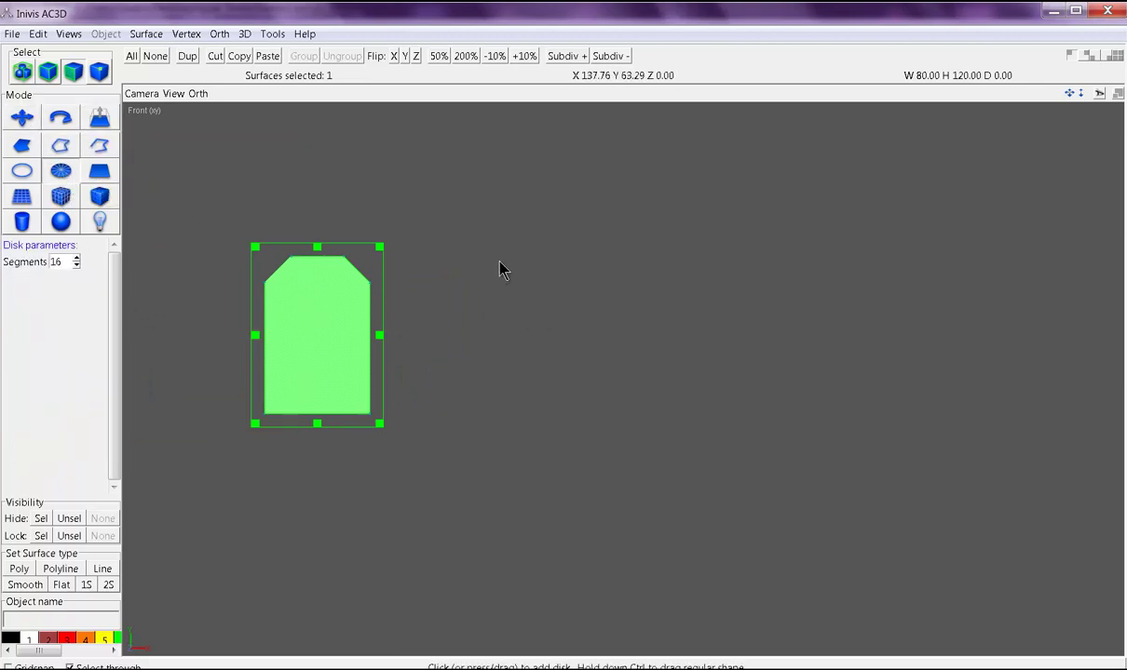
{"action": "left_click_drag", "start_coordinate": [501, 255], "coordinate": [649, 407]}
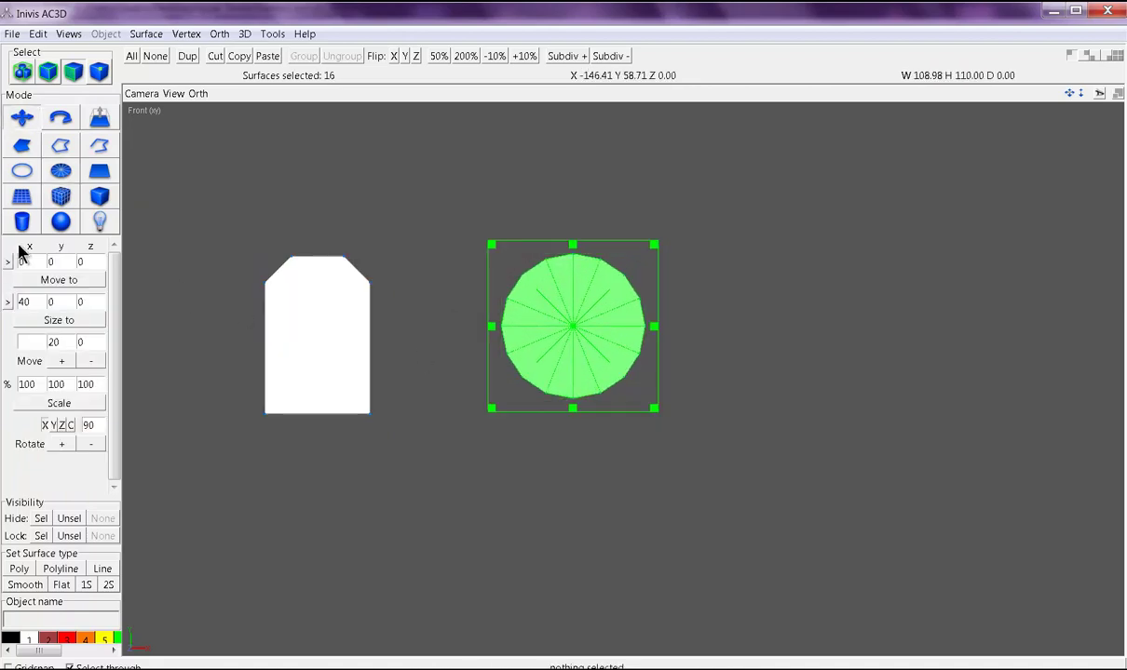
Resize the disk to 80 wide by 80 high and deselect it.
{"action": "left_click", "coordinate": [7, 302]}
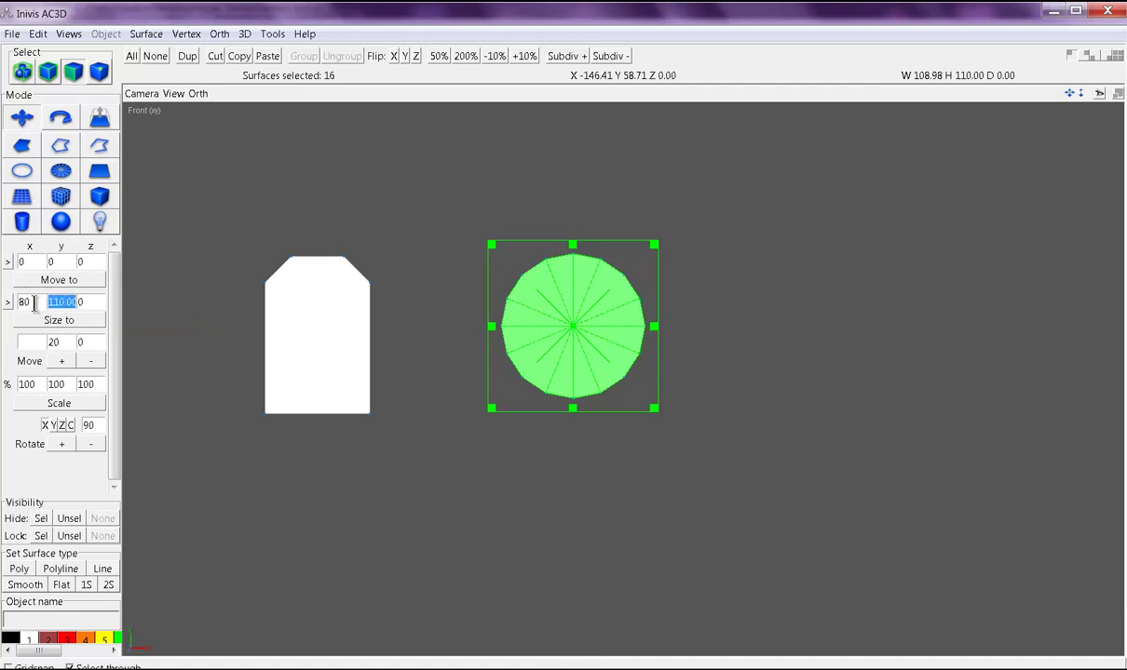
{"action": "type", "text": "80"}
{"action": "left_click", "coordinate": [57, 321]}
{"action": "scroll", "coordinate": [678, 344], "scroll_direction": "up", "scroll_amount": 2}
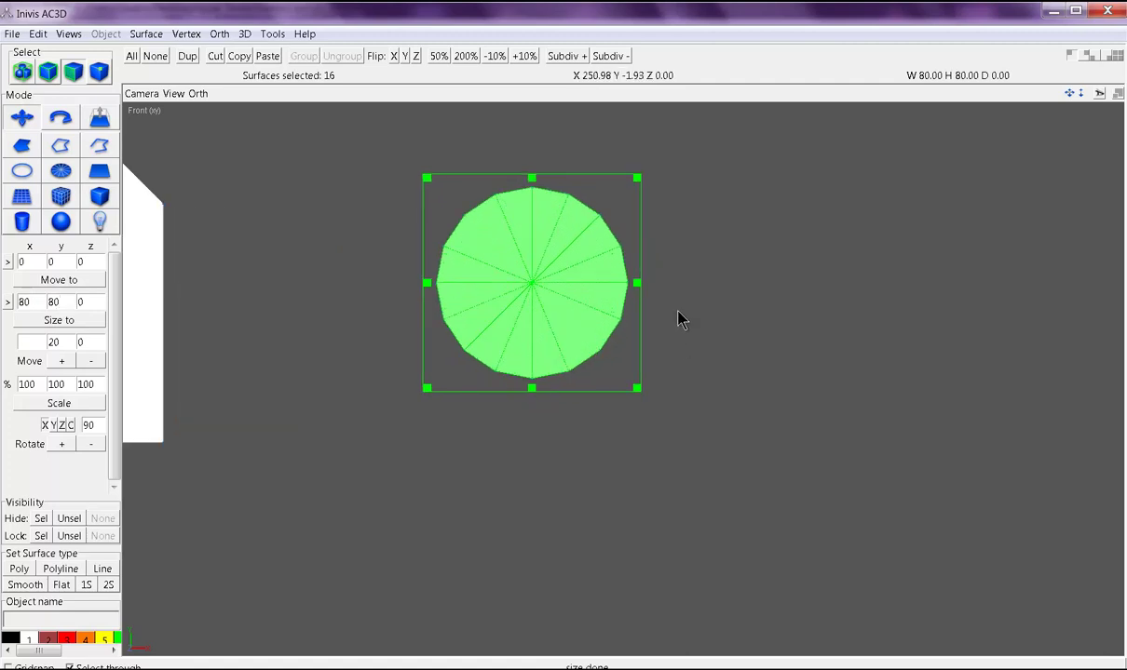
{"action": "left_click", "coordinate": [700, 291]}
Select the eight surfaces of the disk's lower half and combine them into one surface.
{"action": "left_click", "coordinate": [74, 72]}
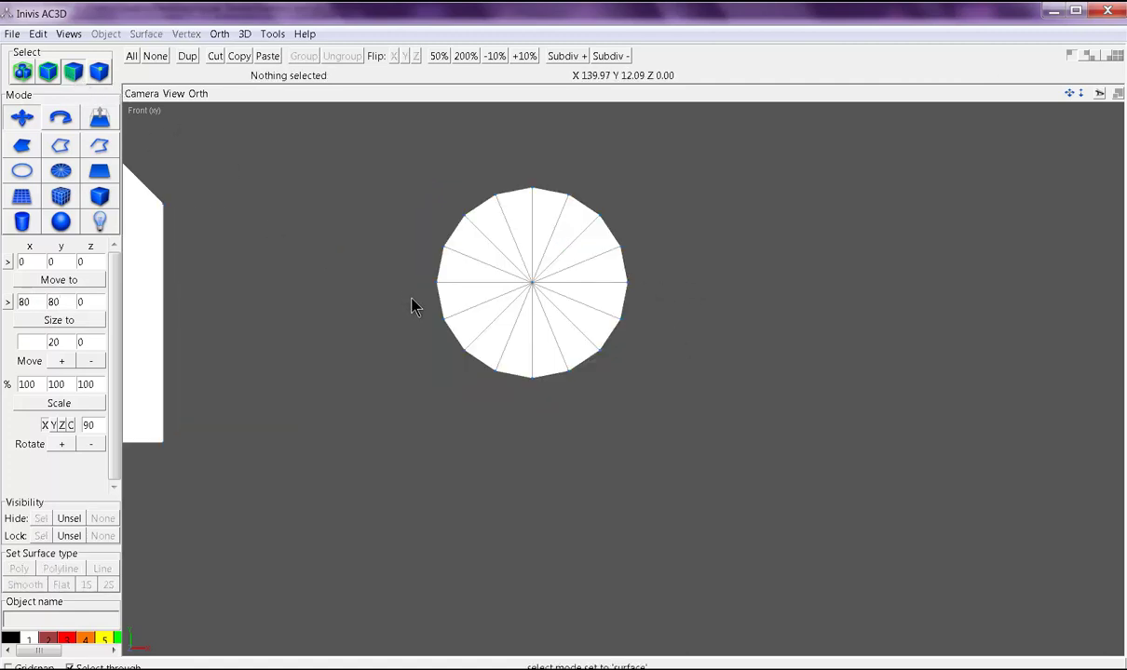
{"action": "left_click_drag", "start_coordinate": [467, 300], "coordinate": [612, 378]}
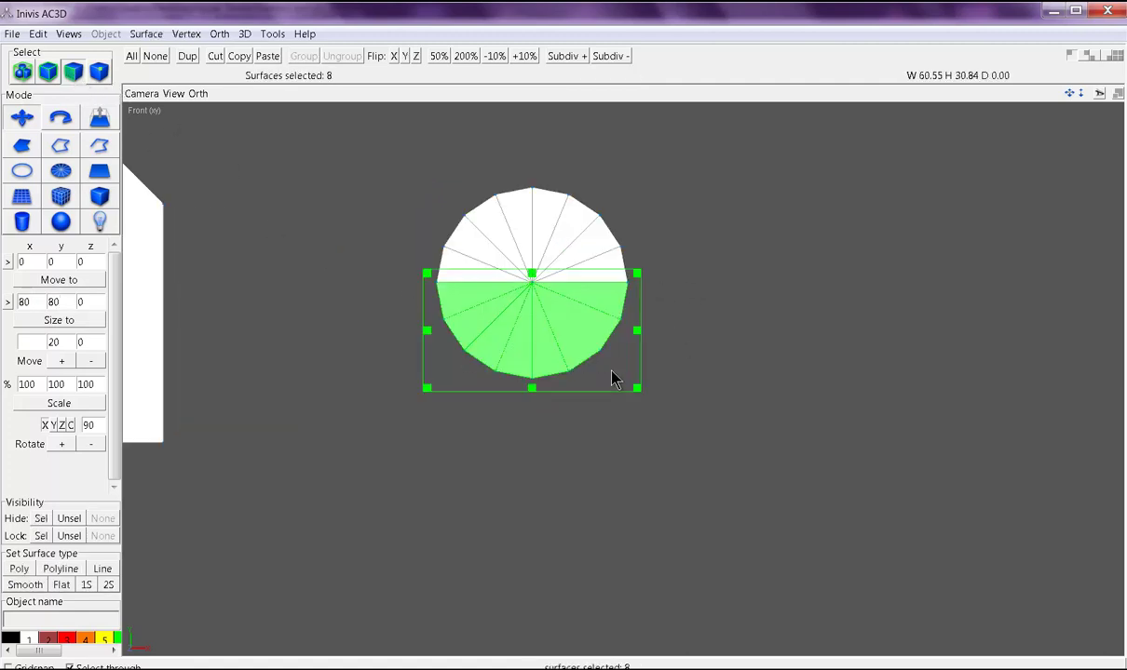
{"action": "left_click", "coordinate": [664, 362]}
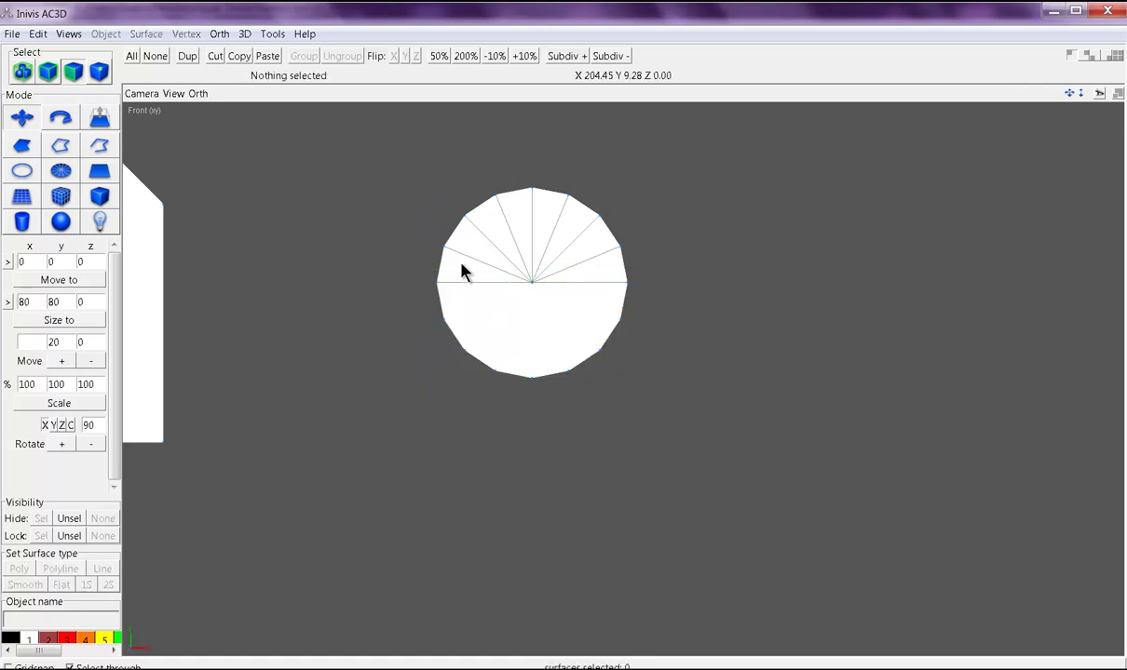
Delete the five lowest vertices of the disk to give it a flat bottom edge.
{"action": "left_click", "coordinate": [98, 71]}
{"action": "left_click_drag", "start_coordinate": [456, 335], "coordinate": [649, 457]}
{"action": "key", "text": "Delete"}
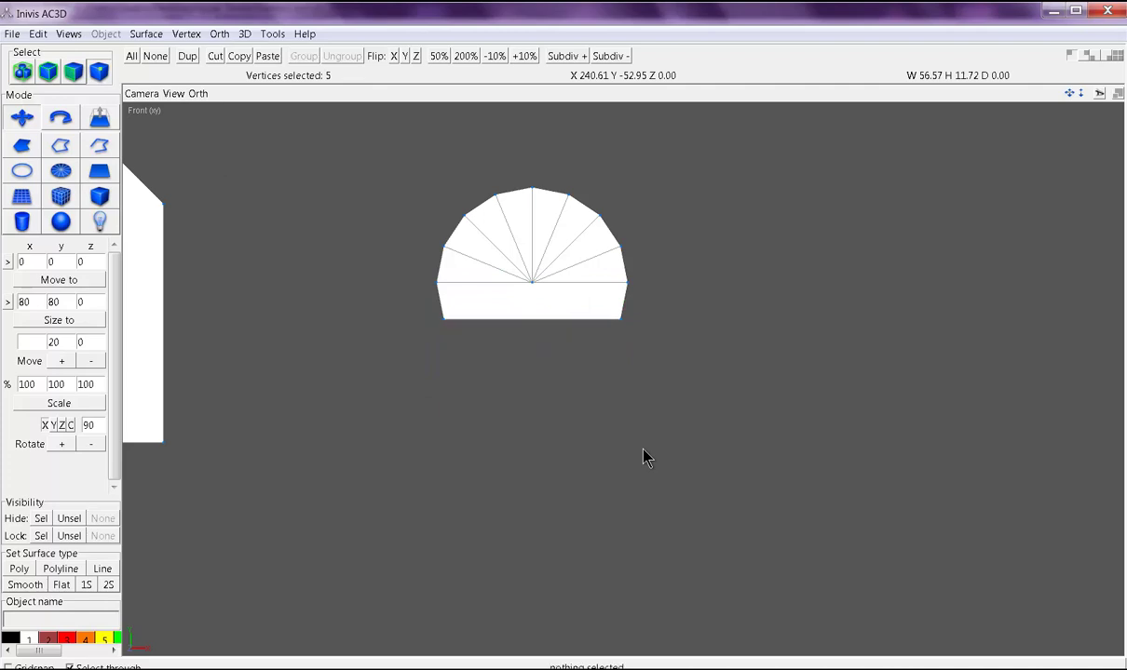
Set the X distance between the disk's two bottom vertices to 80.
{"action": "left_click_drag", "start_coordinate": [434, 296], "coordinate": [636, 373]}
{"action": "left_click", "coordinate": [10, 302]}
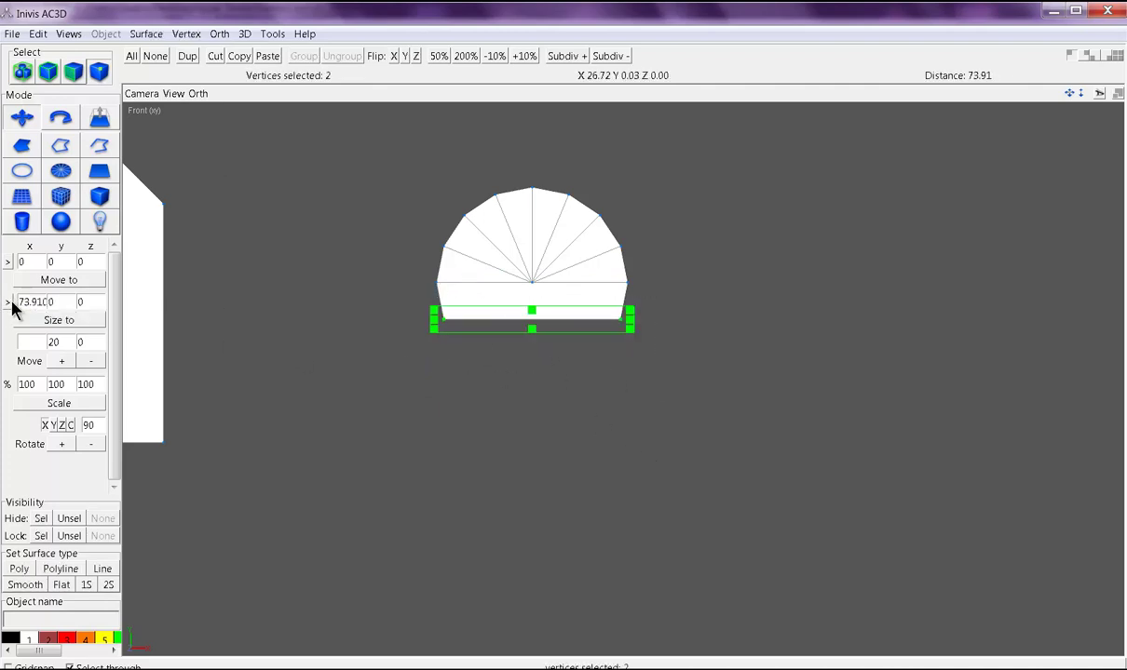
{"action": "type", "text": "80"}
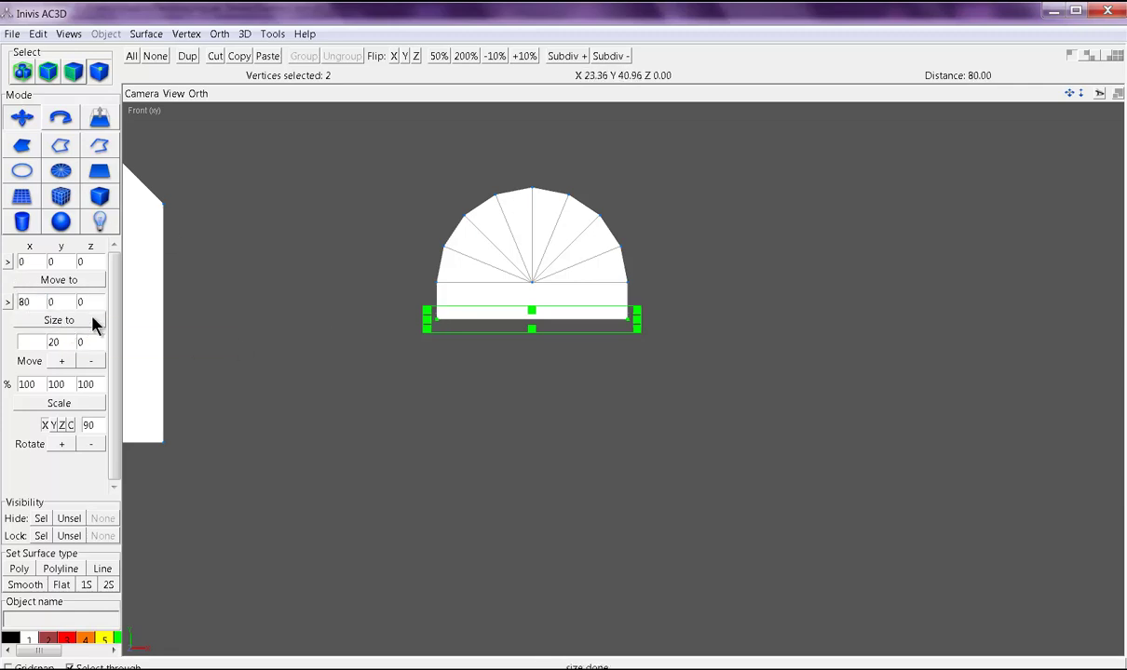
Move the two bottom vertices down by 80 in Y, in steps of 20, to form a round-topped plate.
{"action": "left_click", "coordinate": [90, 364]}
{"action": "left_click", "coordinate": [90, 364]}
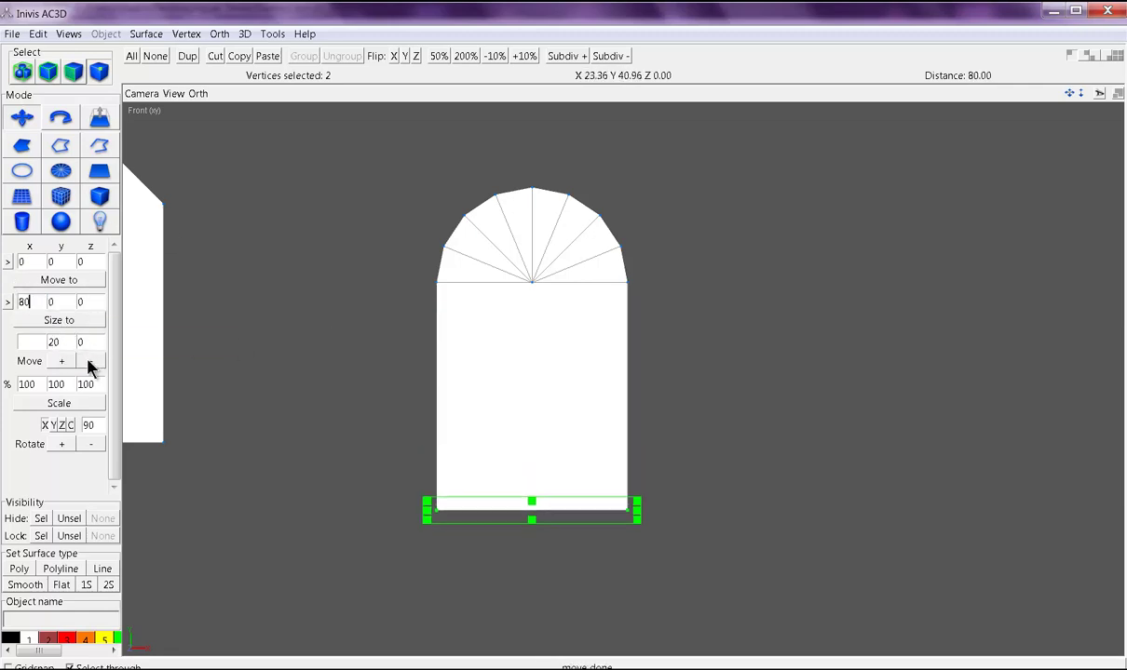
{"action": "scroll", "coordinate": [365, 364], "scroll_direction": "down", "scroll_amount": 3}
{"action": "scroll", "coordinate": [372, 364], "scroll_direction": "up", "scroll_amount": 2}
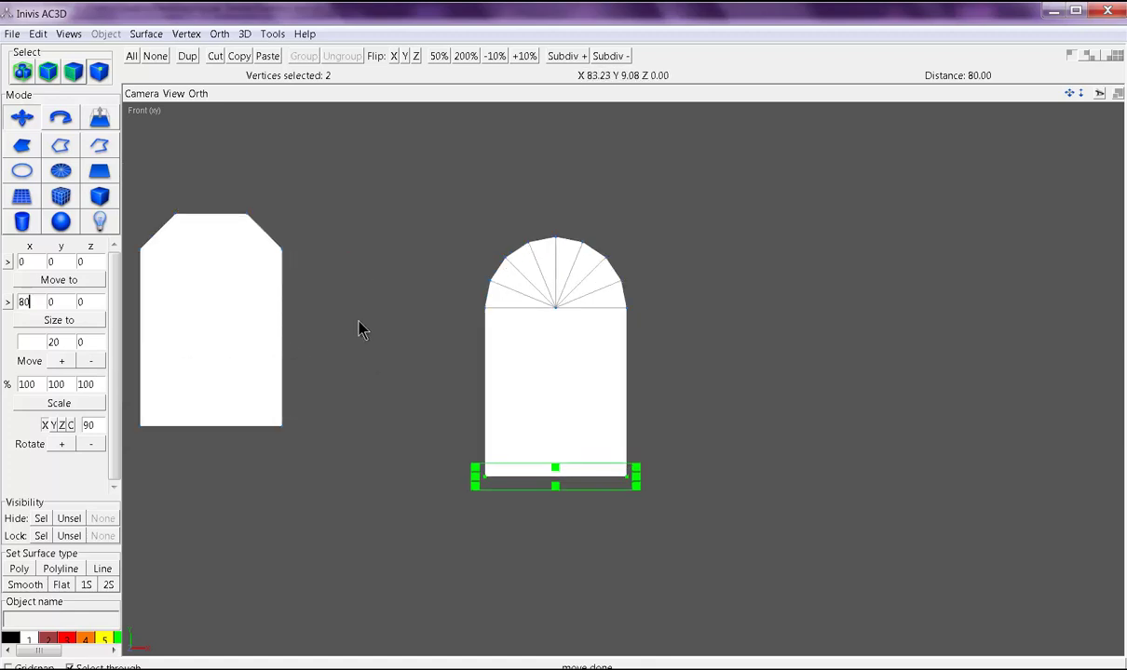
{"action": "middle_click_drag", "start_coordinate": [455, 334], "coordinate": [328, 336]}
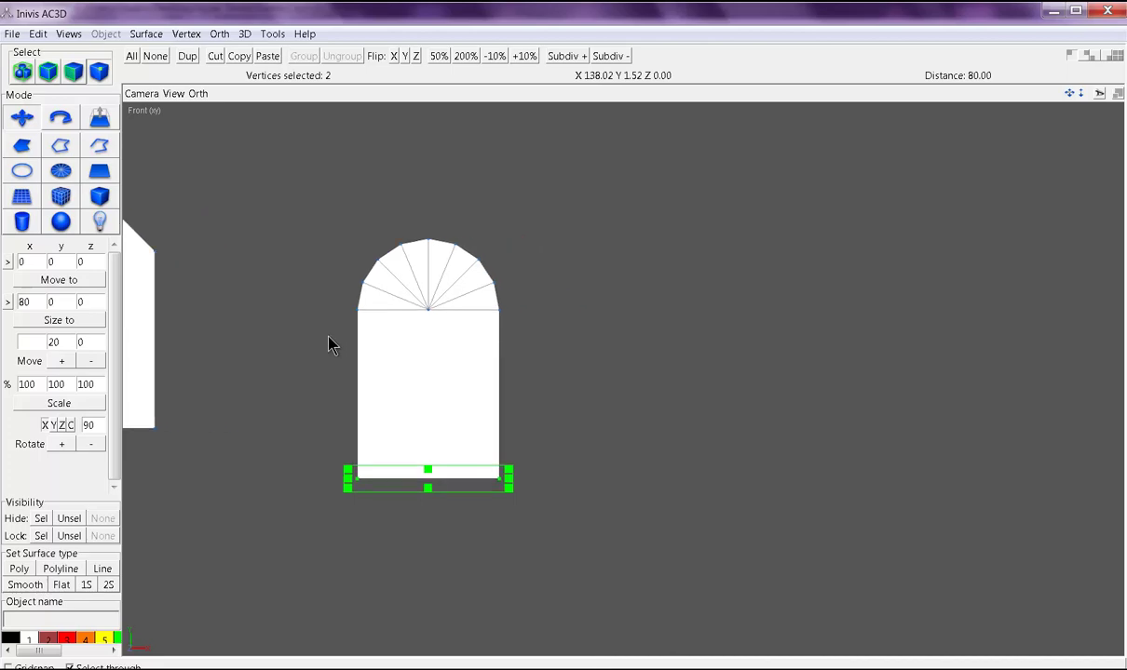
{"action": "scroll", "coordinate": [331, 344], "scroll_direction": "down", "scroll_amount": 3}
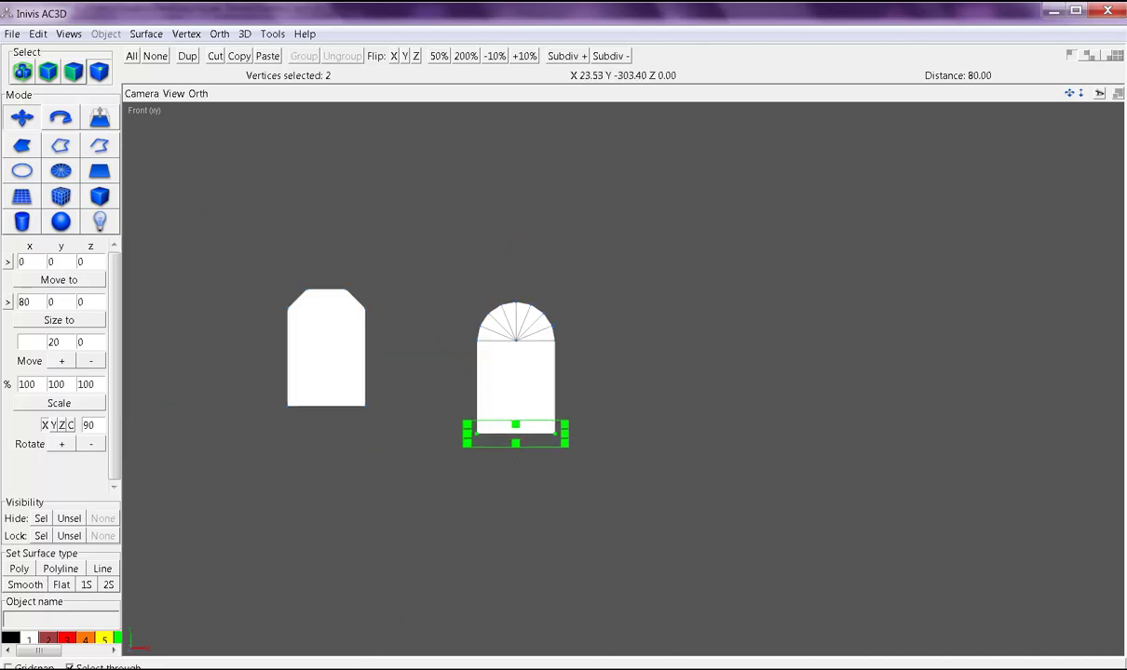
Switch to the trailer model and select the bracket plate beside the front wheel to examine its shape.
{"action": "left_click", "coordinate": [494, 549]}
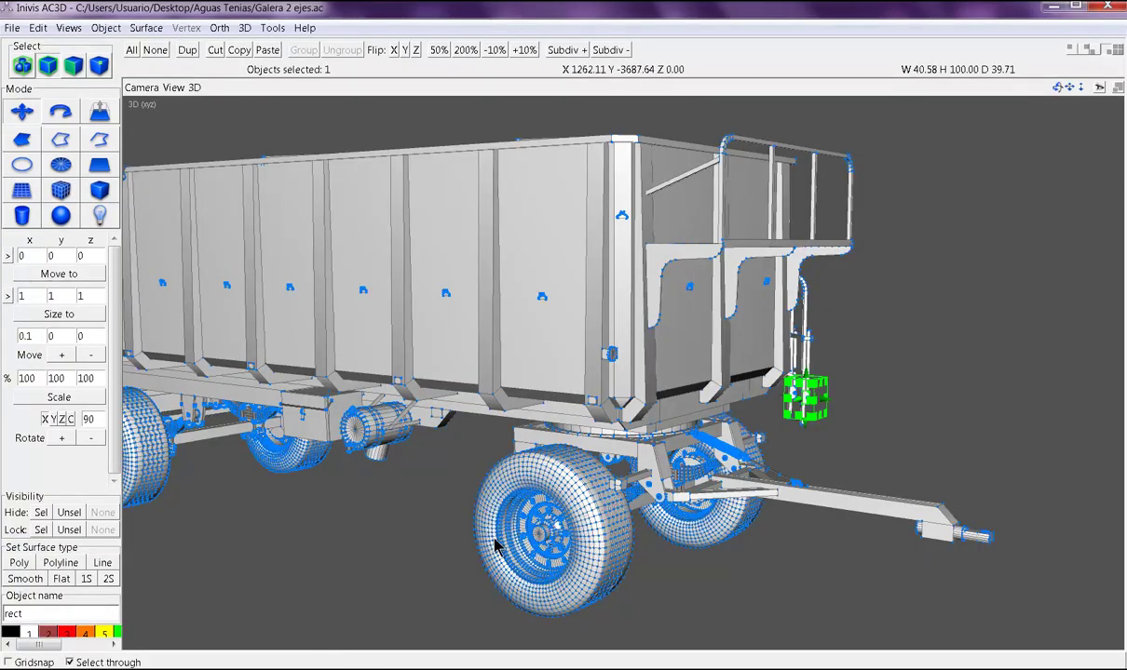
{"action": "scroll", "coordinate": [609, 461], "scroll_direction": "up", "scroll_amount": 3}
{"action": "middle_click_drag", "start_coordinate": [658, 515], "coordinate": [610, 444]}
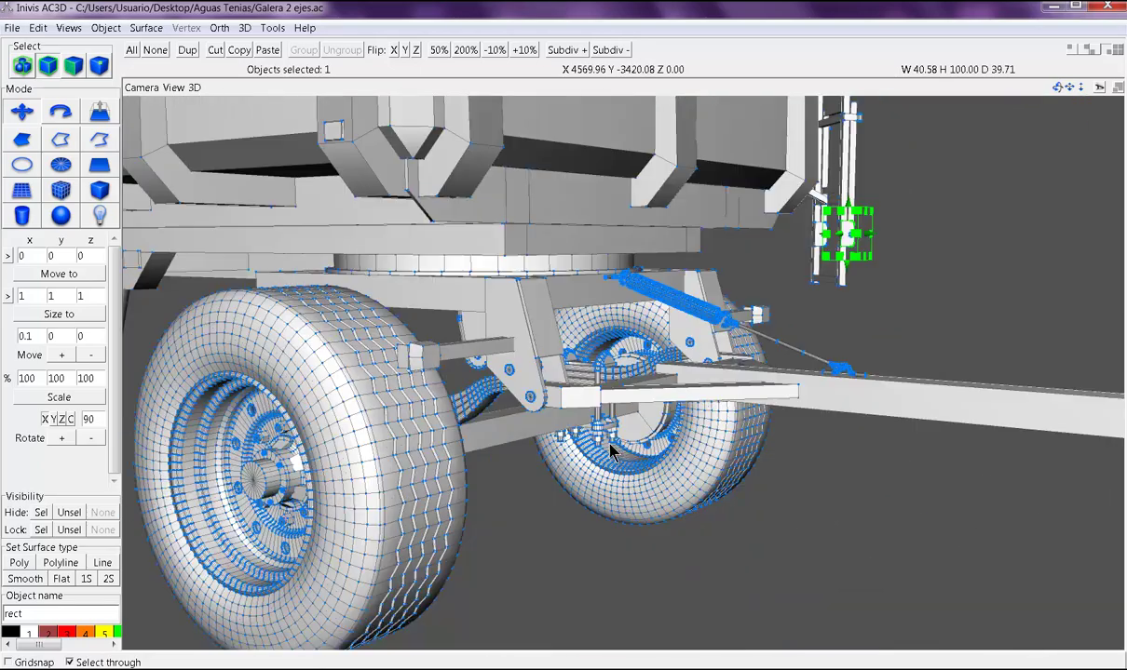
{"action": "scroll", "coordinate": [612, 453], "scroll_direction": "up", "scroll_amount": 3}
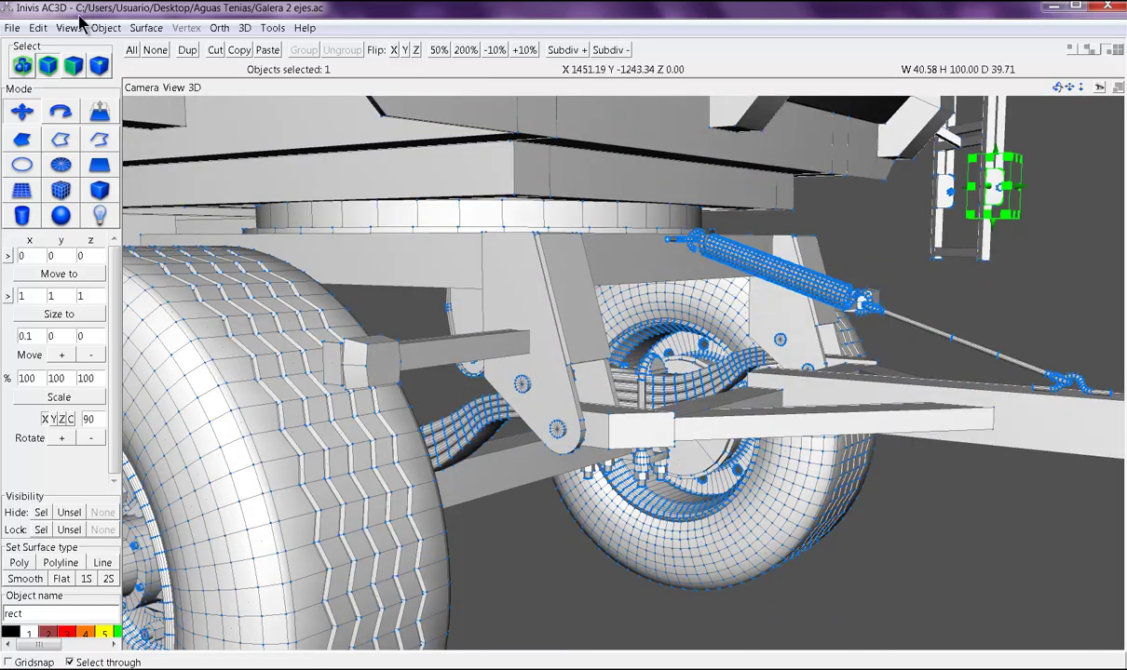
{"action": "left_click", "coordinate": [532, 296]}
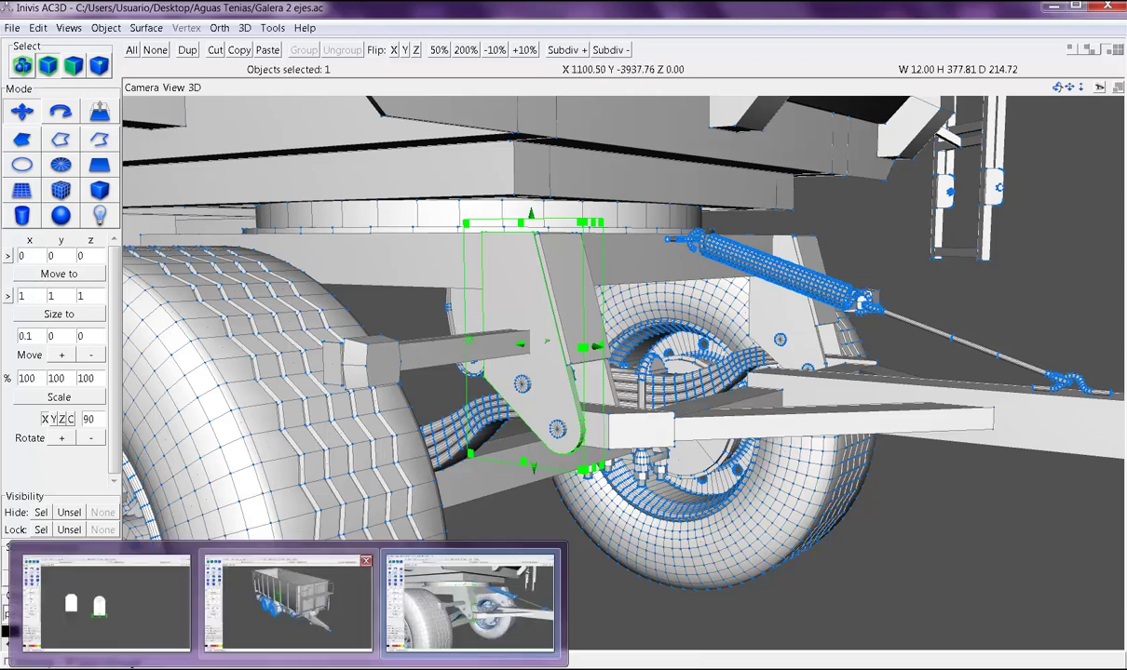
Return to the plate drawing and draw a rectangle about 416 wide by 662 high beside the two plates.
{"action": "left_click", "coordinate": [105, 606]}
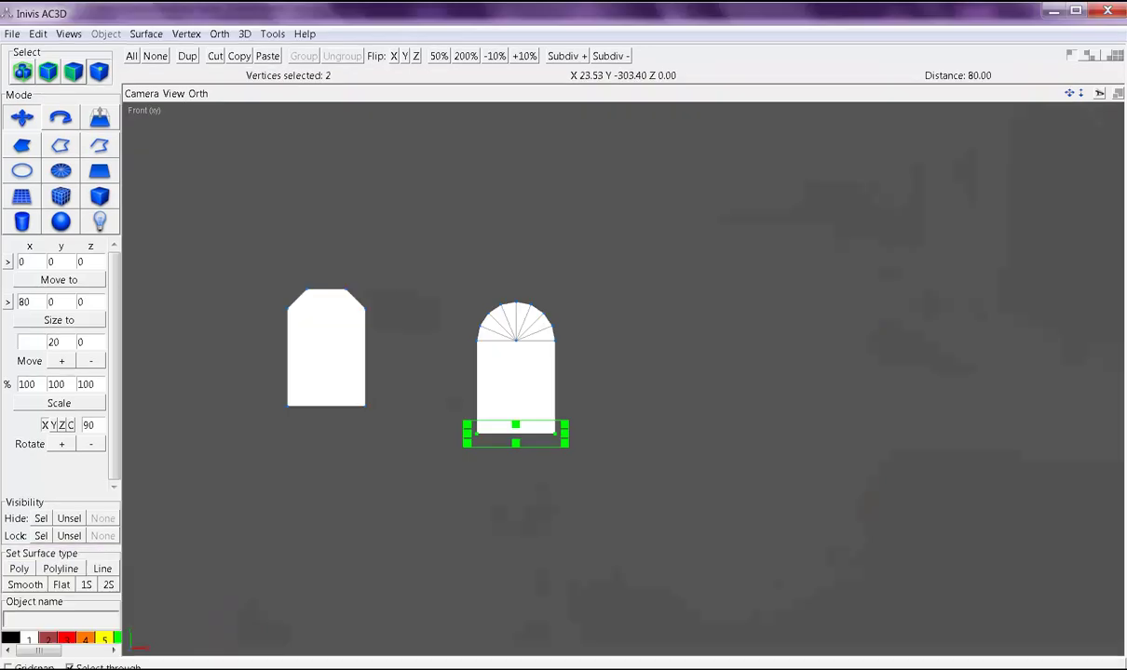
{"action": "left_click", "coordinate": [98, 175]}
{"action": "scroll", "coordinate": [641, 373], "scroll_direction": "down", "scroll_amount": 3}
{"action": "right_click_drag", "start_coordinate": [787, 385], "coordinate": [498, 363]}
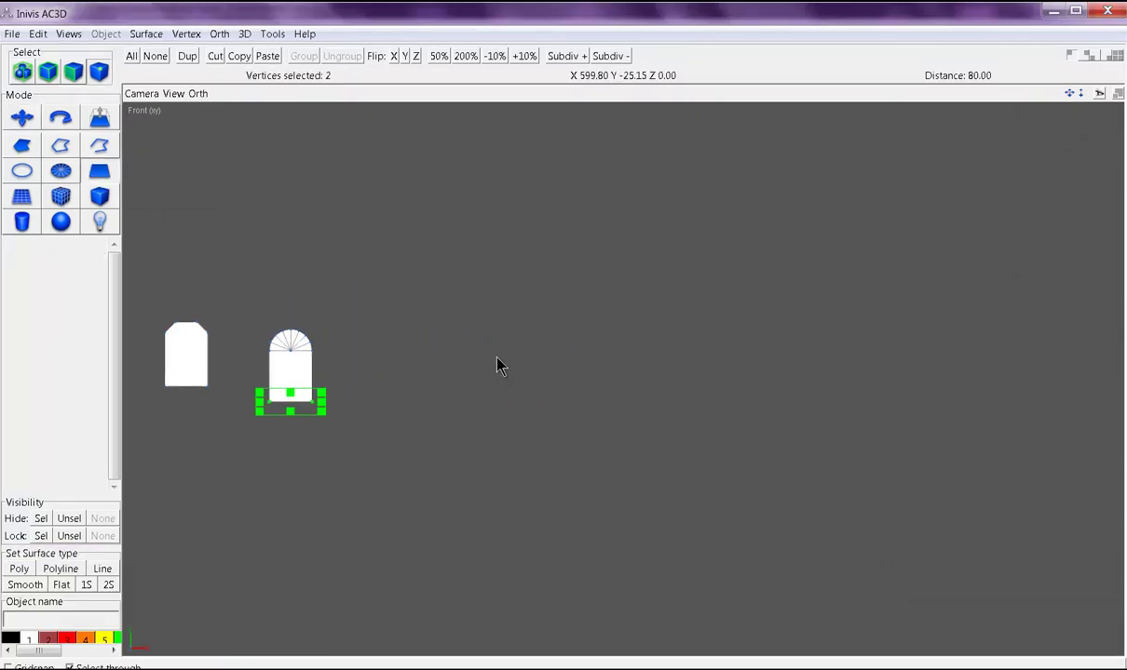
{"action": "mouse_move", "coordinate": [439, 228]}
{"action": "left_mouse_down"}
{"action": "mouse_move", "coordinate": [618, 604]}
{"action": "mouse_move", "coordinate": [667, 591]}
{"action": "left_mouse_up"}
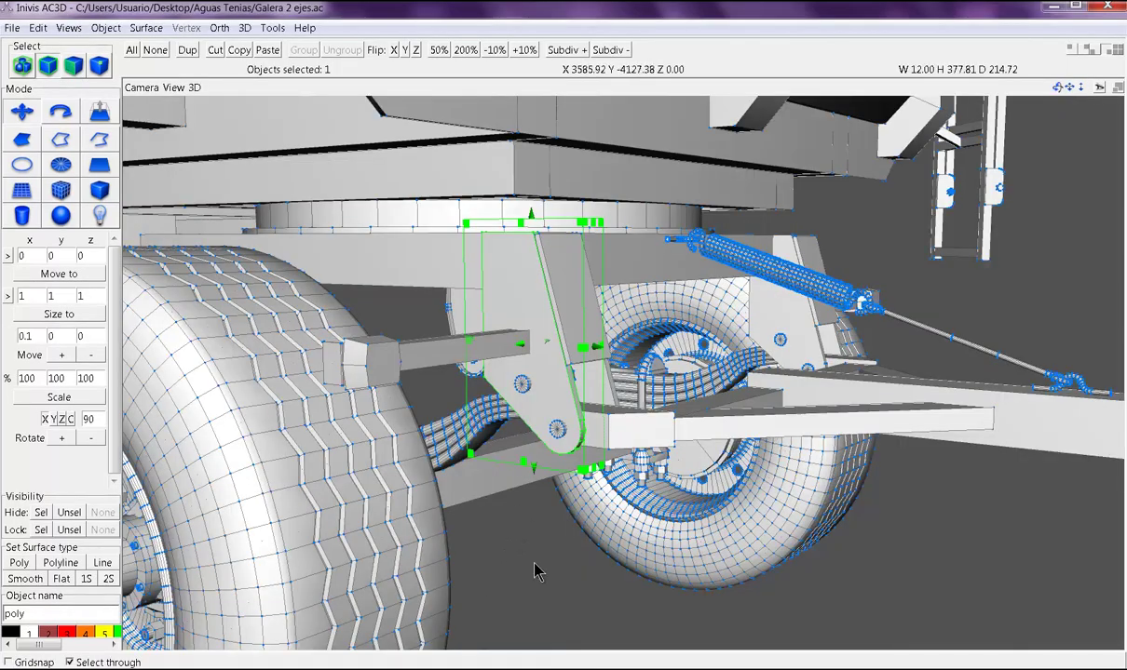
In the trailer model, color the bracket plate beside the front wheel red and move it down clear of the trailer.
{"action": "left_click", "coordinate": [535, 571]}
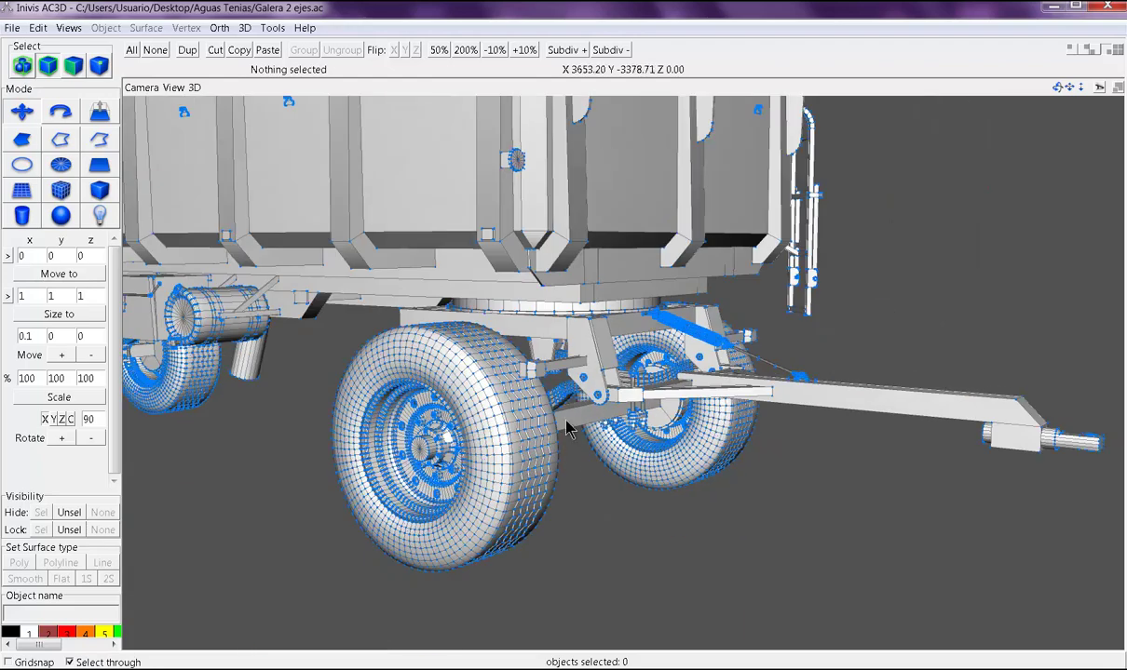
{"action": "left_click", "coordinate": [562, 353]}
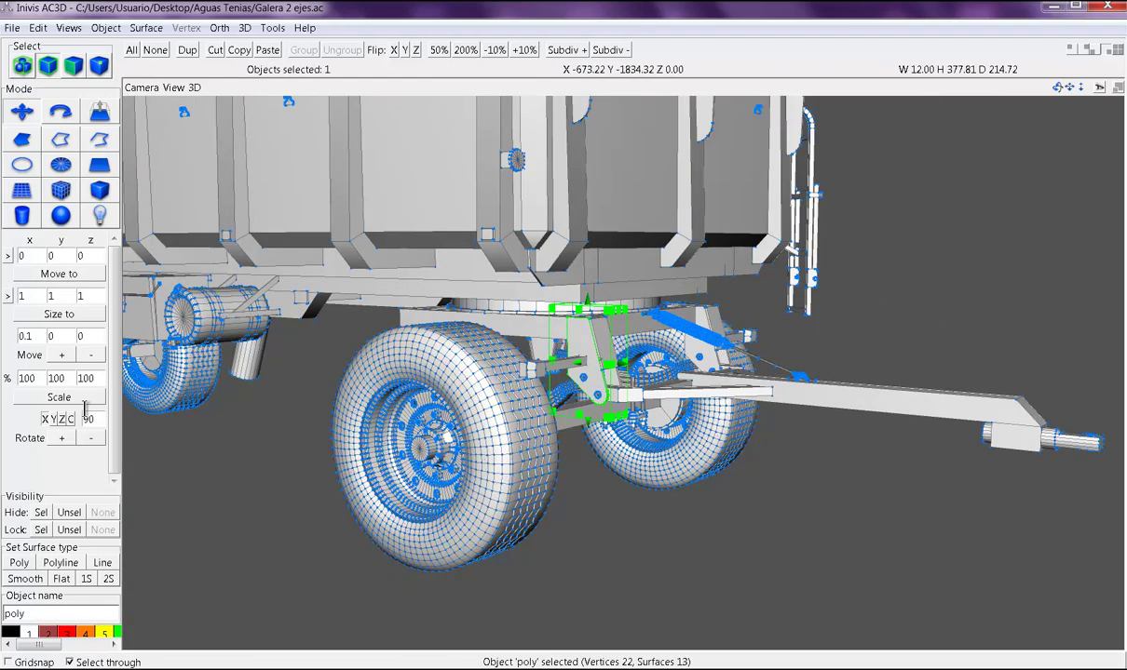
{"action": "left_click", "coordinate": [71, 636]}
{"action": "right_click_drag", "start_coordinate": [507, 488], "coordinate": [479, 418]}
{"action": "left_click_drag", "start_coordinate": [447, 140], "coordinate": [526, 476]}
{"action": "scroll", "coordinate": [527, 476], "scroll_direction": "up", "scroll_amount": 3}
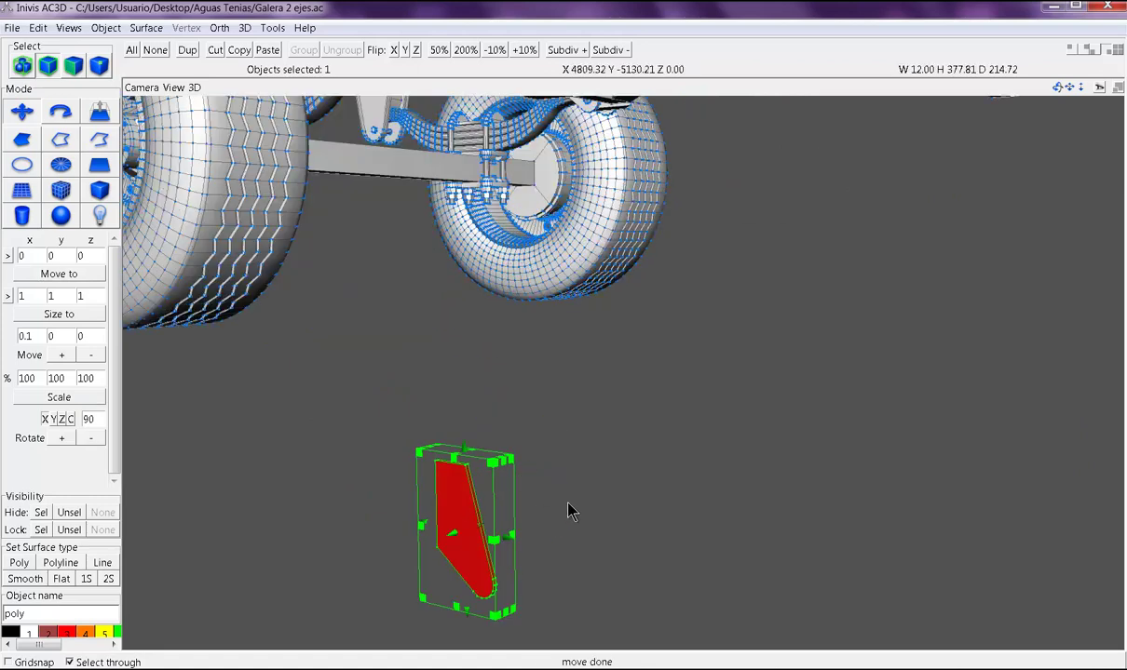
Examine the red plate's slanted sides and rounded lower end in the left view, then deselect it.
{"action": "key", "text": "space"}
{"action": "key", "text": "space"}
{"action": "right_click_drag", "start_coordinate": [780, 374], "coordinate": [634, 281]}
{"action": "scroll", "coordinate": [649, 375], "scroll_direction": "up", "scroll_amount": 3}
{"action": "scroll", "coordinate": [649, 375], "scroll_direction": "up", "scroll_amount": 3}
{"action": "key", "text": "w"}
{"action": "scroll", "coordinate": [559, 425], "scroll_direction": "up", "scroll_amount": 6}
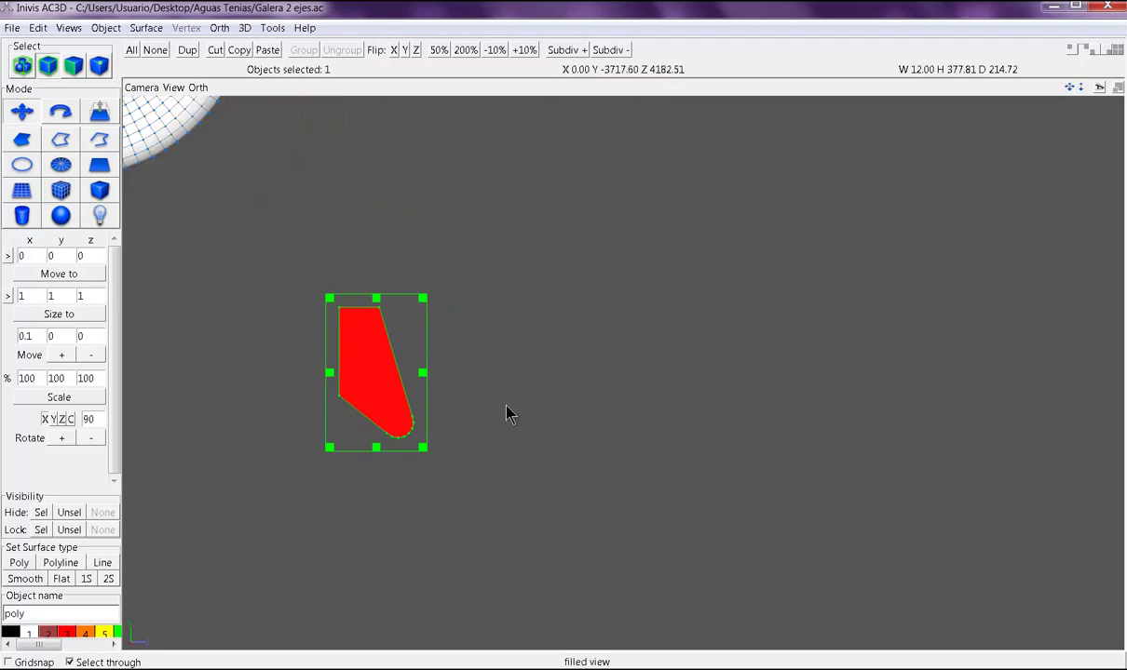
{"action": "right_click_drag", "start_coordinate": [600, 401], "coordinate": [743, 396]}
{"action": "scroll", "coordinate": [742, 398], "scroll_direction": "up", "scroll_amount": 1}
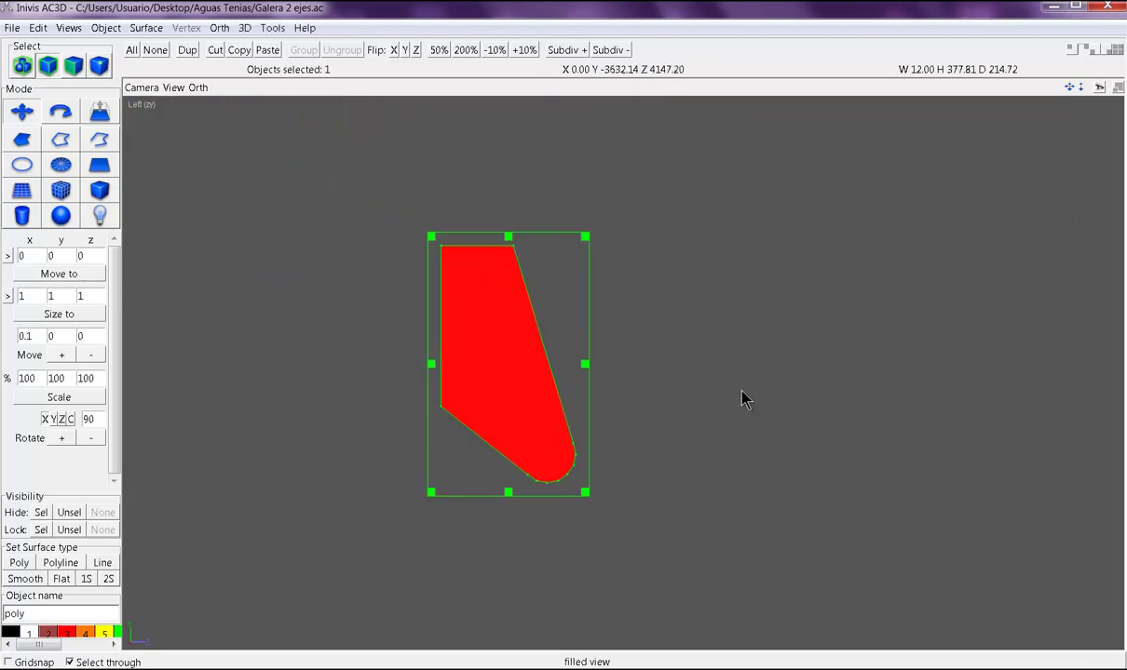
{"action": "scroll", "coordinate": [742, 392], "scroll_direction": "up", "scroll_amount": 1}
{"action": "left_click", "coordinate": [645, 247]}
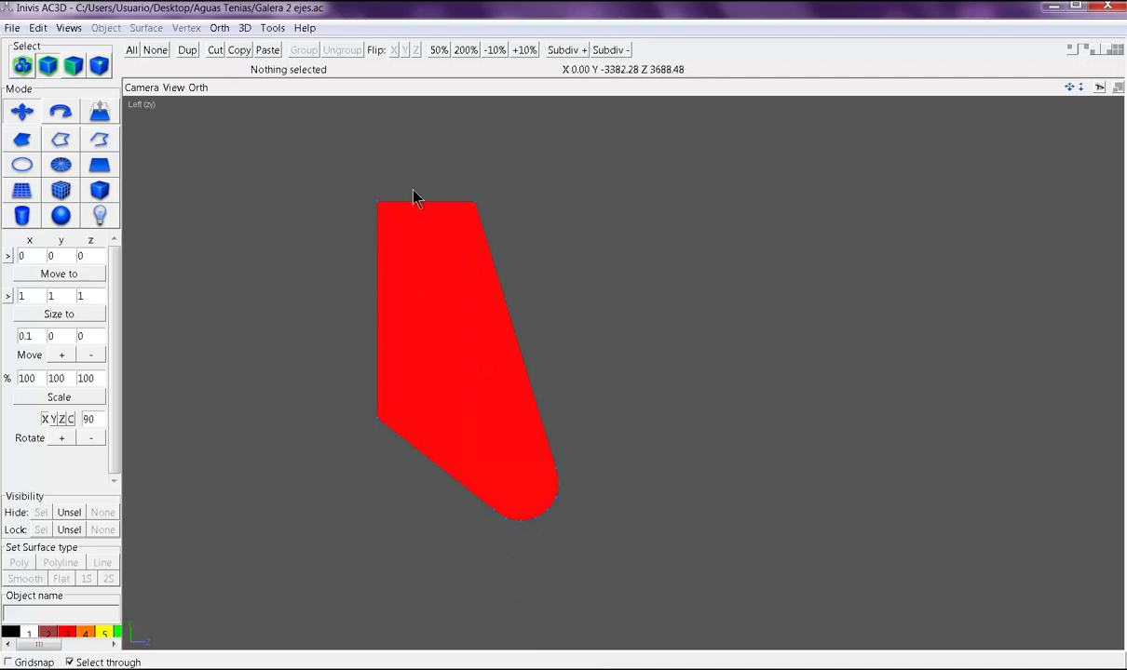
{"action": "left_click", "coordinate": [108, 169]}
{"action": "left_click_drag", "start_coordinate": [377, 203], "coordinate": [280, 270]}
{"action": "key", "text": "Delete"}
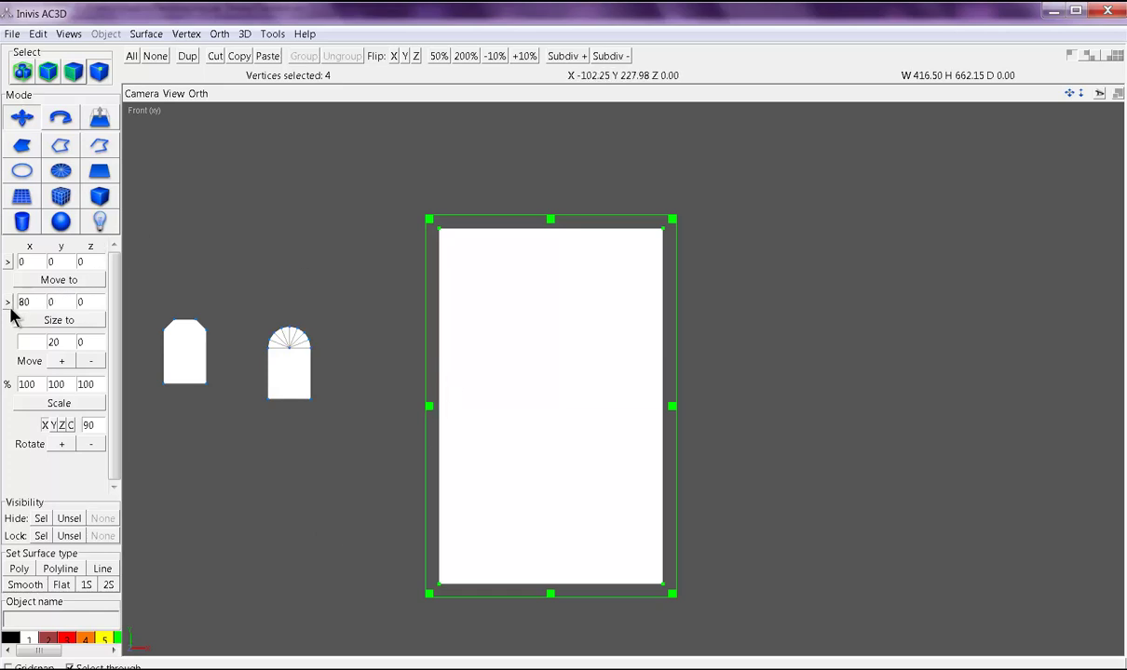
Resize the rectangle in the plate drawing to 400 wide by 600 high.
{"action": "left_click", "coordinate": [8, 302]}
{"action": "double_click", "coordinate": [39, 301]}
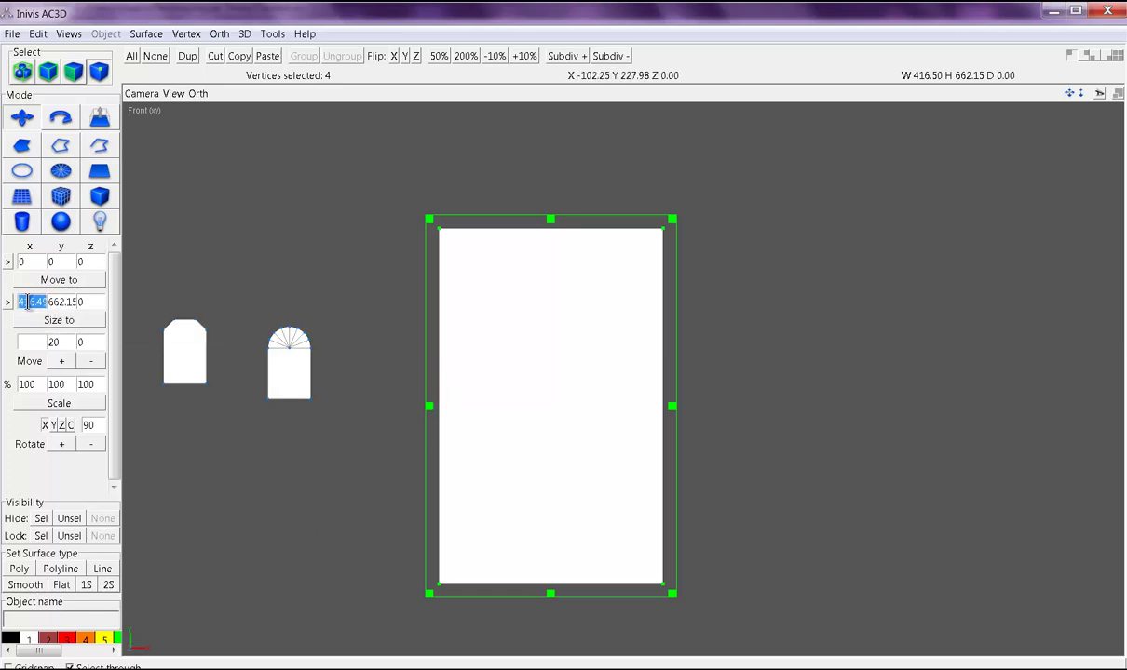
{"action": "type", "text": "400"}
{"action": "key", "text": "Tab"}
{"action": "type", "text": "600"}
{"action": "left_click", "coordinate": [80, 320]}
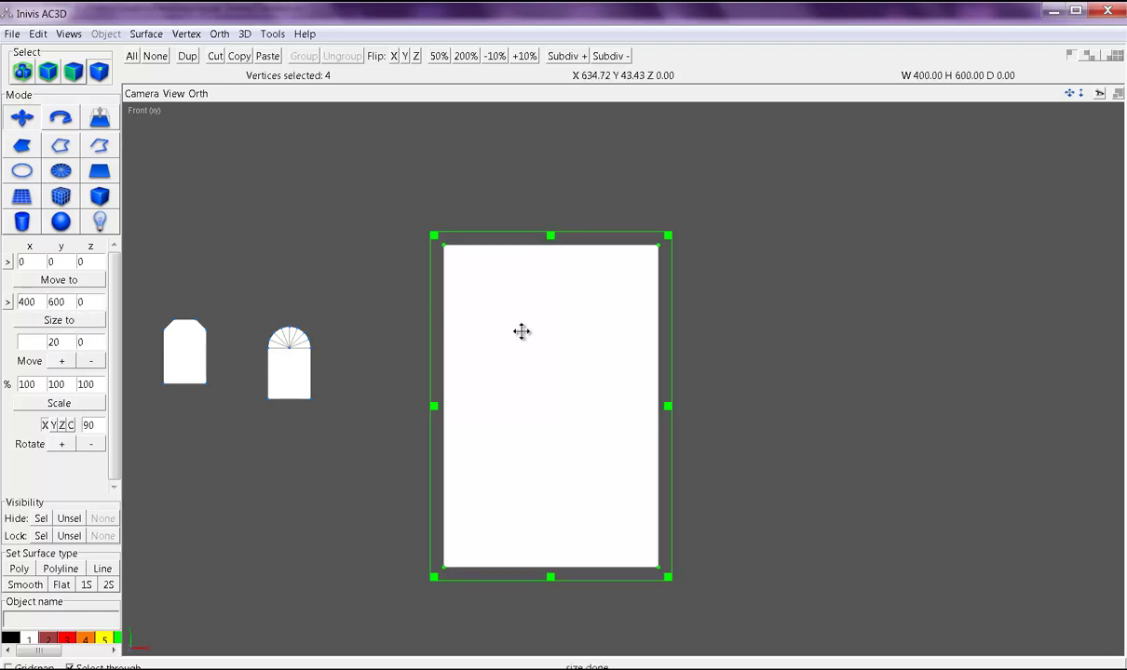
Move the rectangle about 115 units horizontally away from the round-topped plate and deselect it.
{"action": "right_click_drag", "start_coordinate": [521, 331], "coordinate": [380, 279]}
{"action": "left_click_drag", "start_coordinate": [380, 279], "coordinate": [440, 280]}
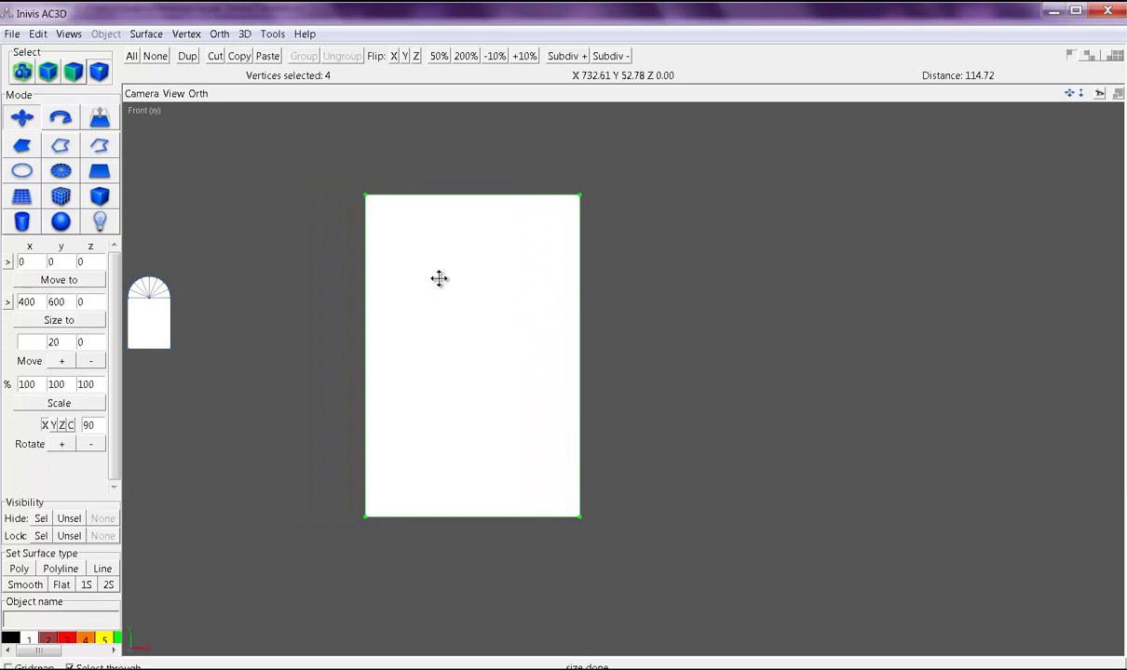
{"action": "left_click", "coordinate": [286, 309]}
Check the outline of the red bracket plate in the trailer model and return to the plate drawing.
{"action": "mouse_move", "coordinate": [280, 668]}
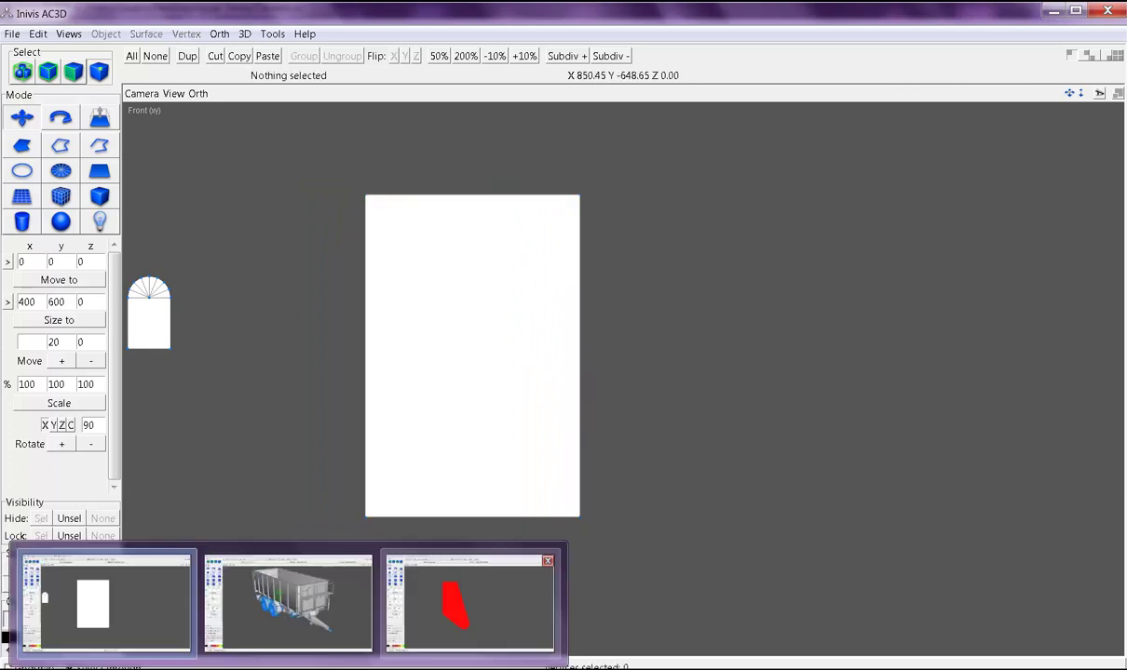
{"action": "left_click", "coordinate": [494, 605]}
{"action": "left_click", "coordinate": [470, 604]}
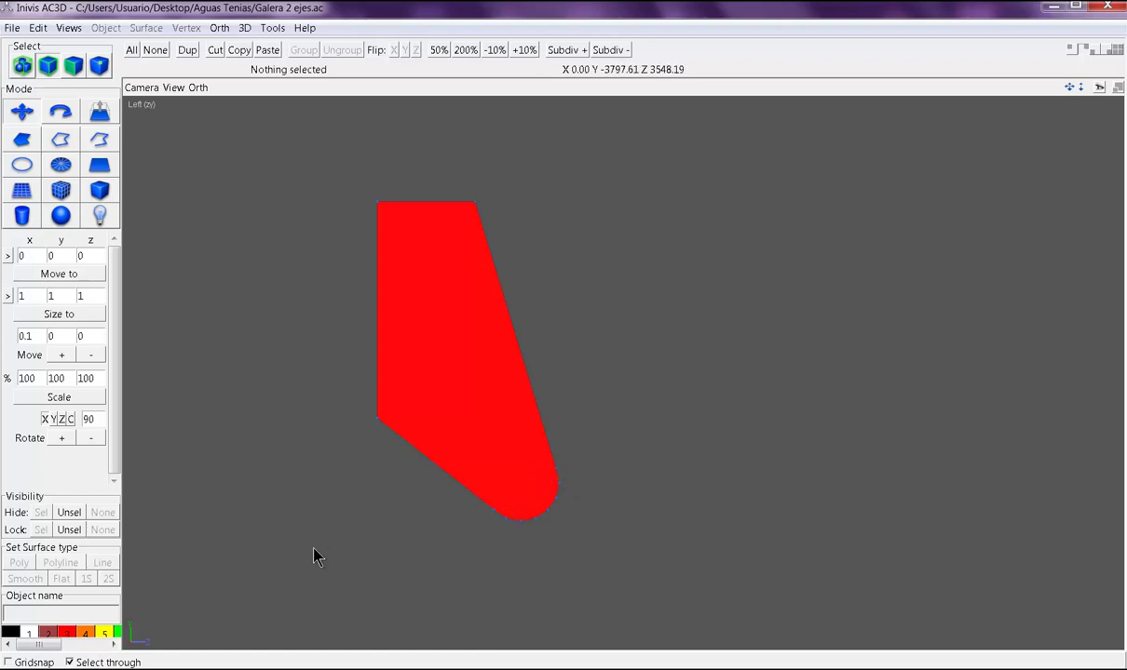
{"action": "mouse_move", "coordinate": [8, 629]}
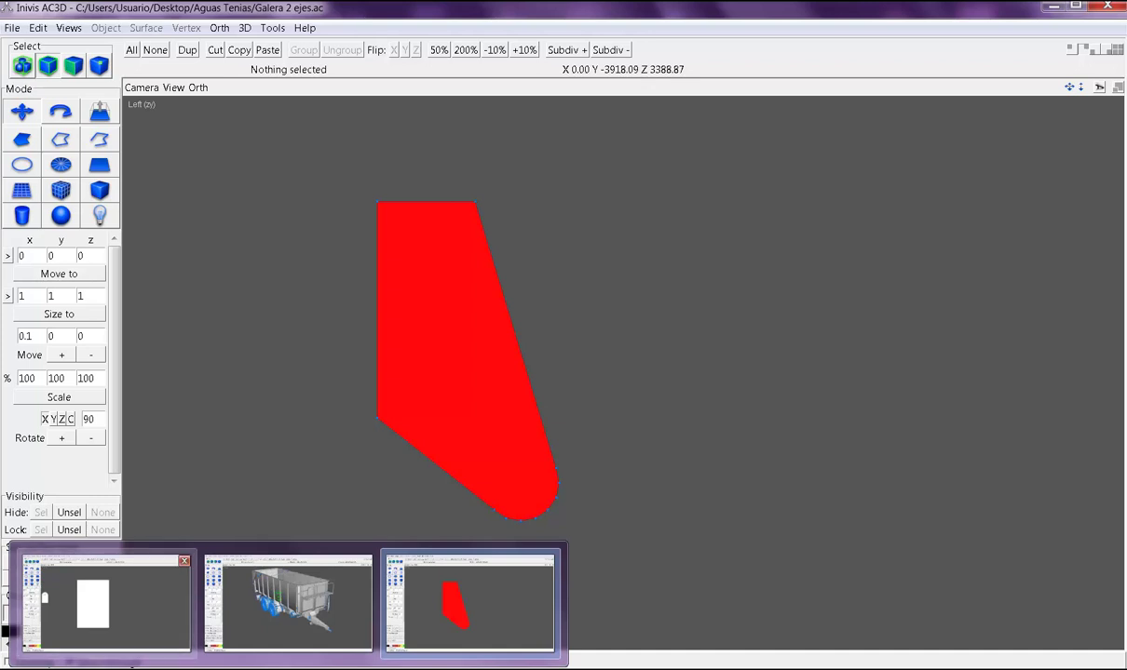
{"action": "left_click", "coordinate": [101, 605]}
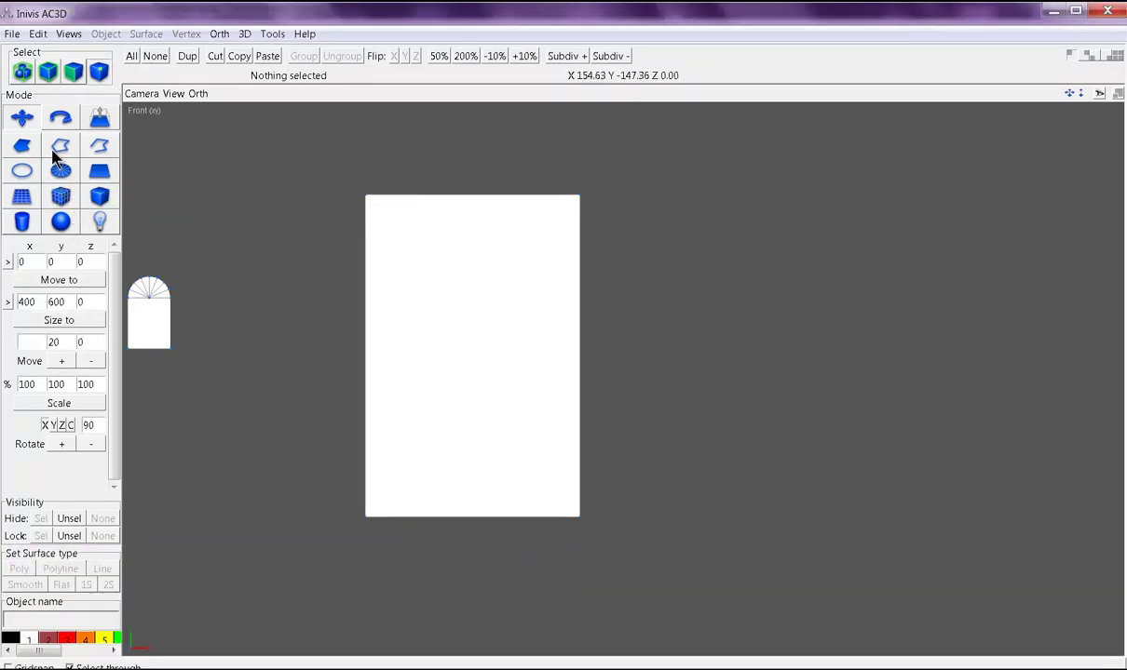
Draw a 16-point ellipse between the round-topped plate and the rectangle and size it to 100 by 100.
{"action": "left_click", "coordinate": [24, 173]}
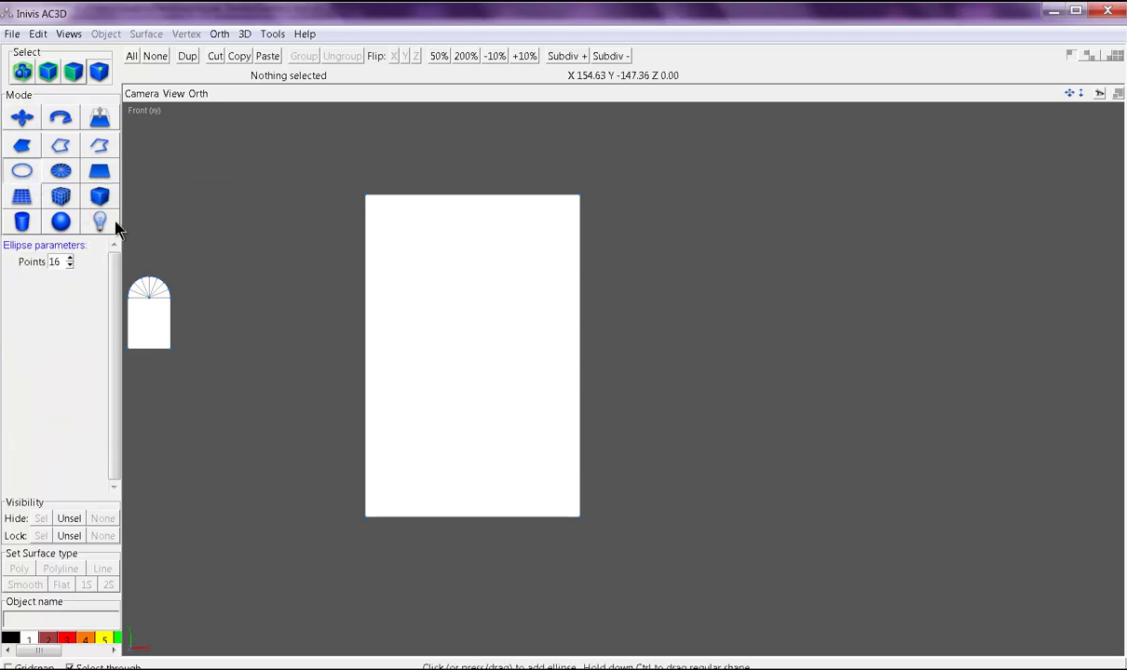
{"action": "left_click_drag", "start_coordinate": [234, 329], "coordinate": [310, 414]}
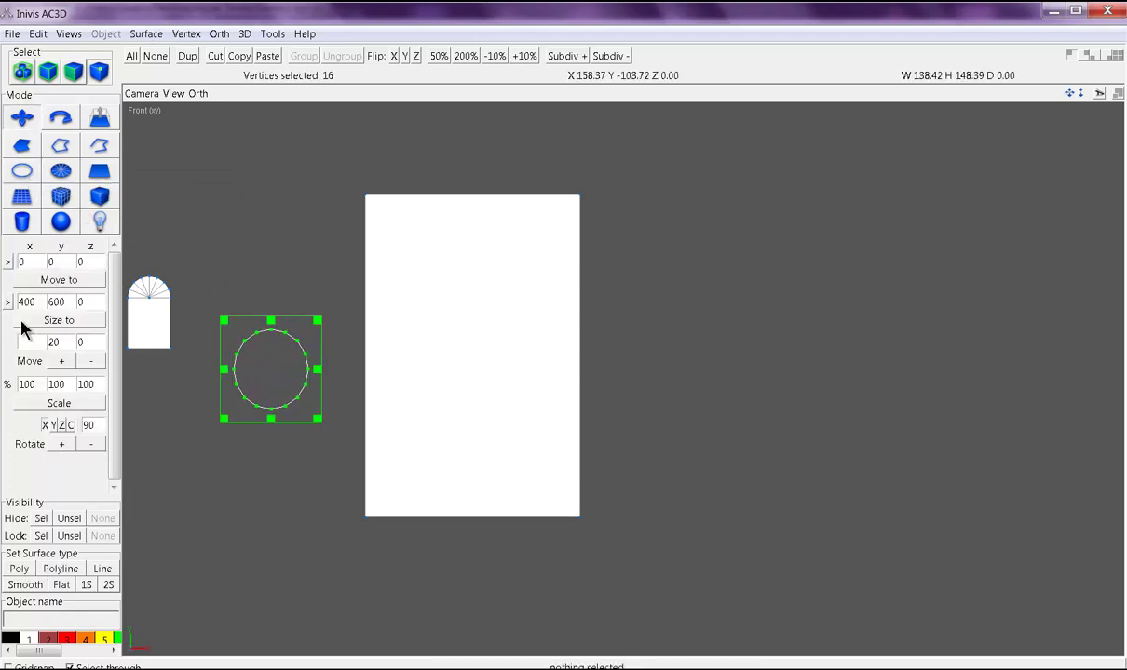
{"action": "left_click", "coordinate": [8, 302]}
{"action": "double_click", "coordinate": [34, 301]}
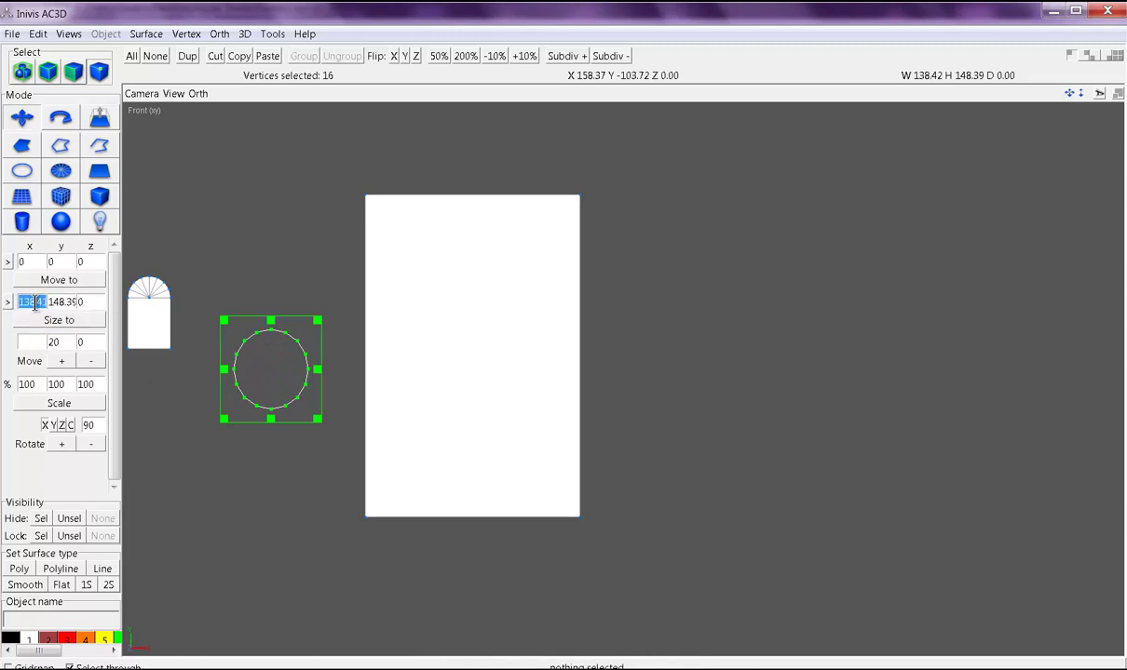
{"action": "type", "text": "10"}
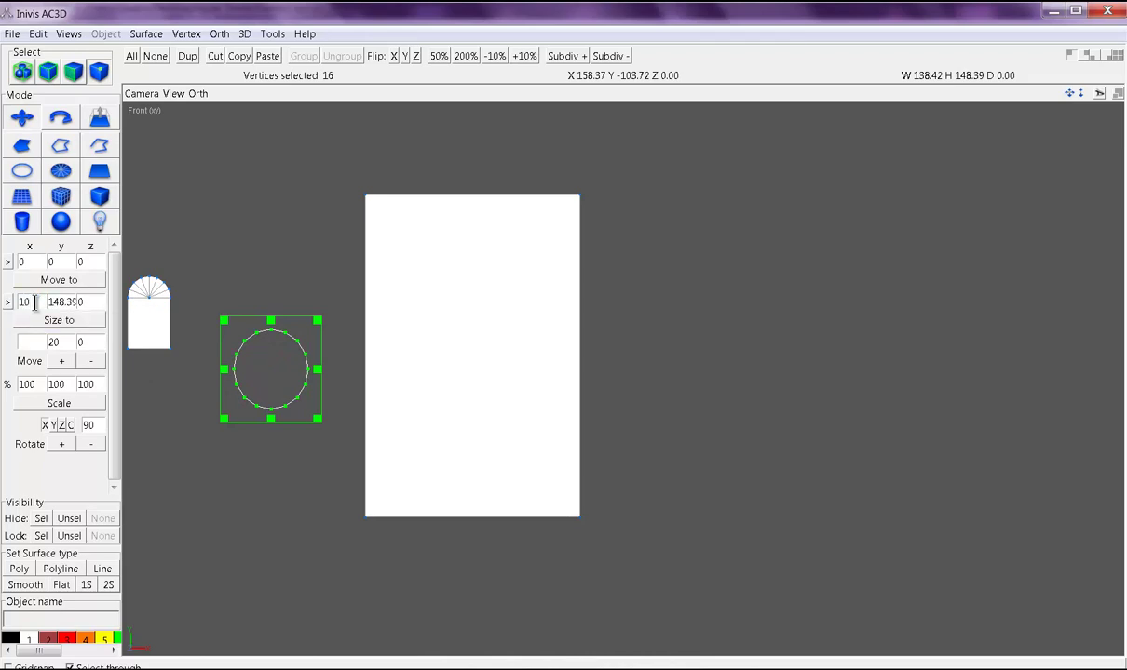
{"action": "type", "text": "0"}
{"action": "double_click", "coordinate": [60, 301]}
{"action": "type", "text": "10"}
{"action": "left_click", "coordinate": [65, 320]}
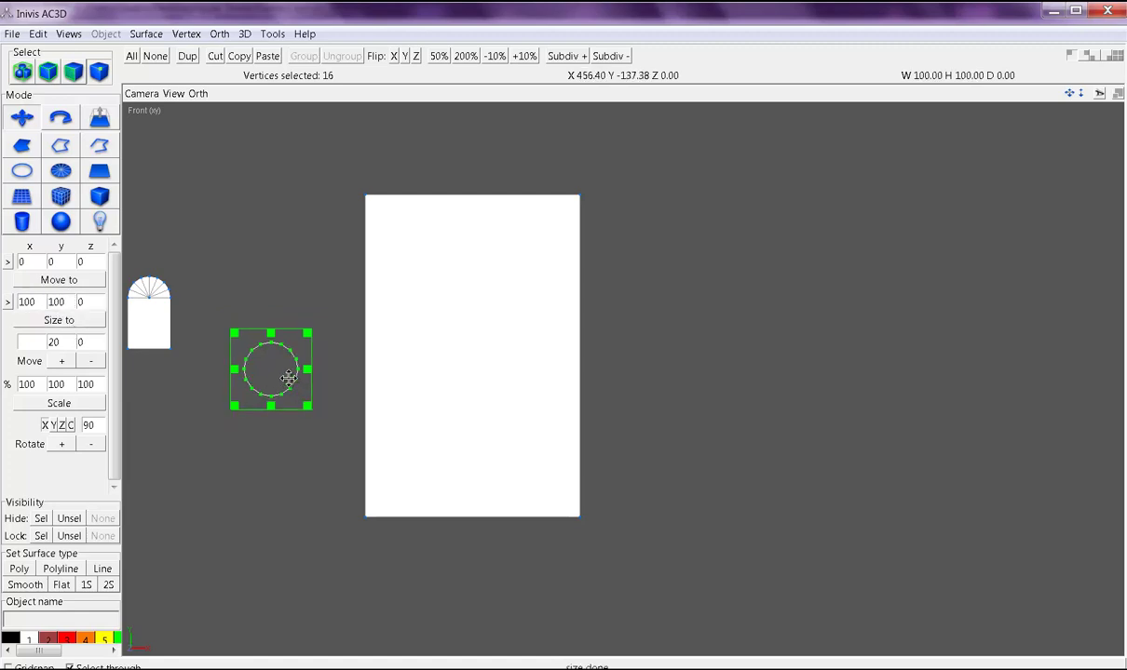
Try placing the circle by eye inside the rectangle's lower right corner, and move it back out beside the rectangle.
{"action": "left_click_drag", "start_coordinate": [287, 377], "coordinate": [562, 496]}
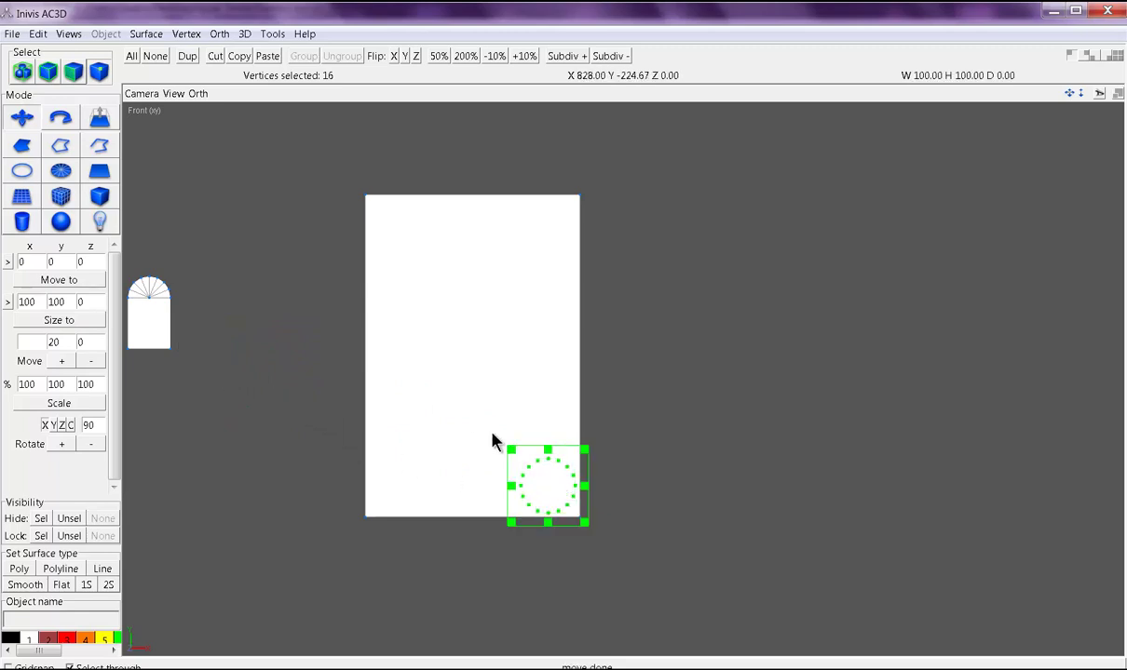
{"action": "scroll", "coordinate": [520, 474], "scroll_direction": "up", "scroll_amount": 3}
{"action": "right_click_drag", "start_coordinate": [521, 476], "coordinate": [495, 367]}
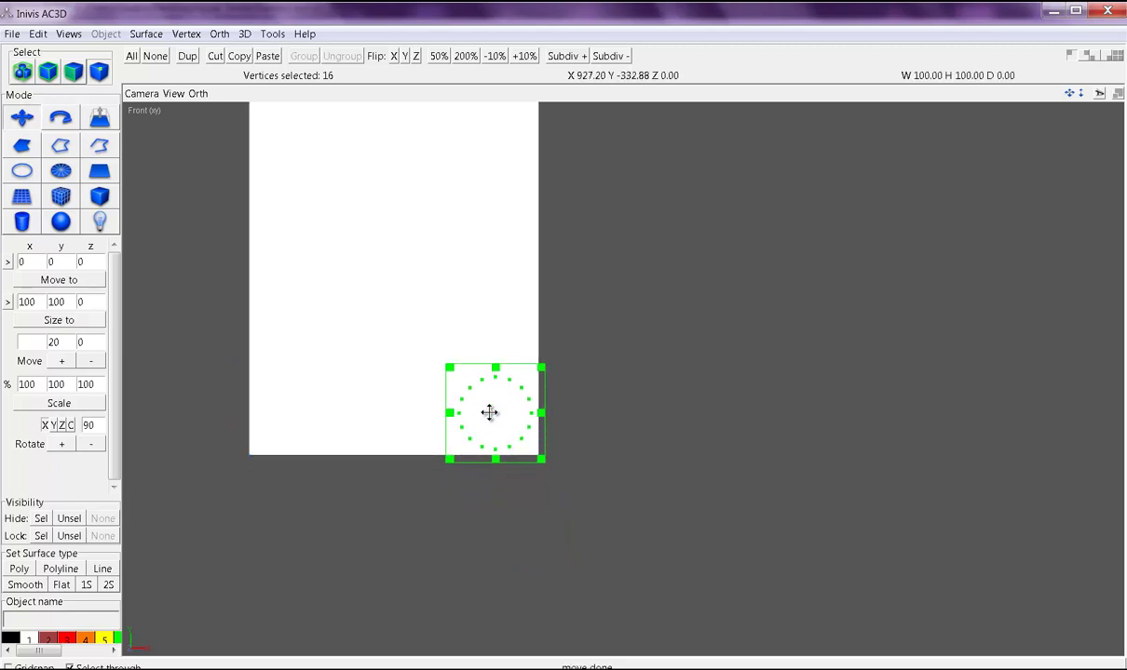
{"action": "left_click_drag", "start_coordinate": [491, 413], "coordinate": [655, 418]}
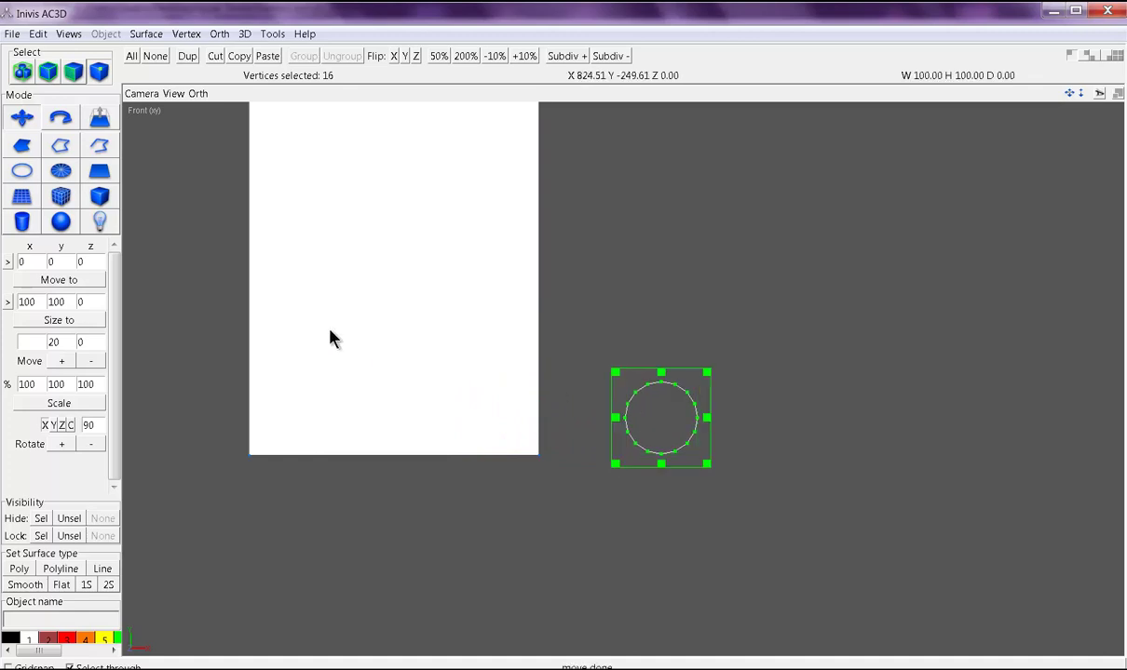
Center the circle exactly on the rectangle's lower right corner by reusing that corner vertex's coordinates.
{"action": "left_click_drag", "start_coordinate": [425, 337], "coordinate": [549, 512]}
{"action": "left_click", "coordinate": [8, 264]}
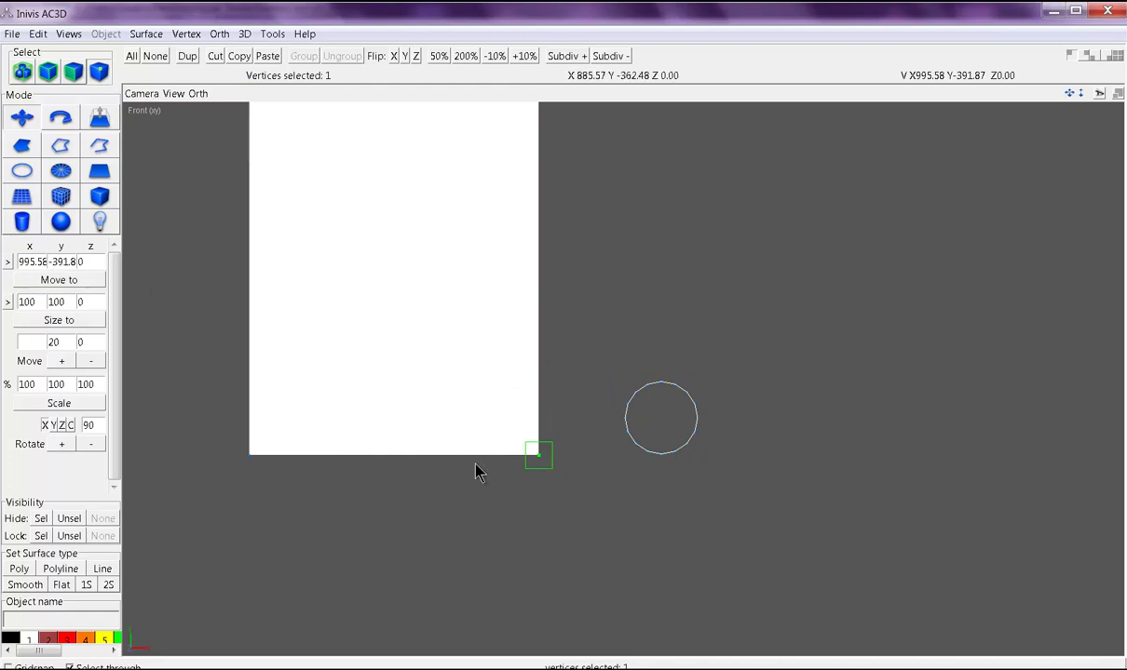
{"action": "left_click_drag", "start_coordinate": [596, 352], "coordinate": [735, 478]}
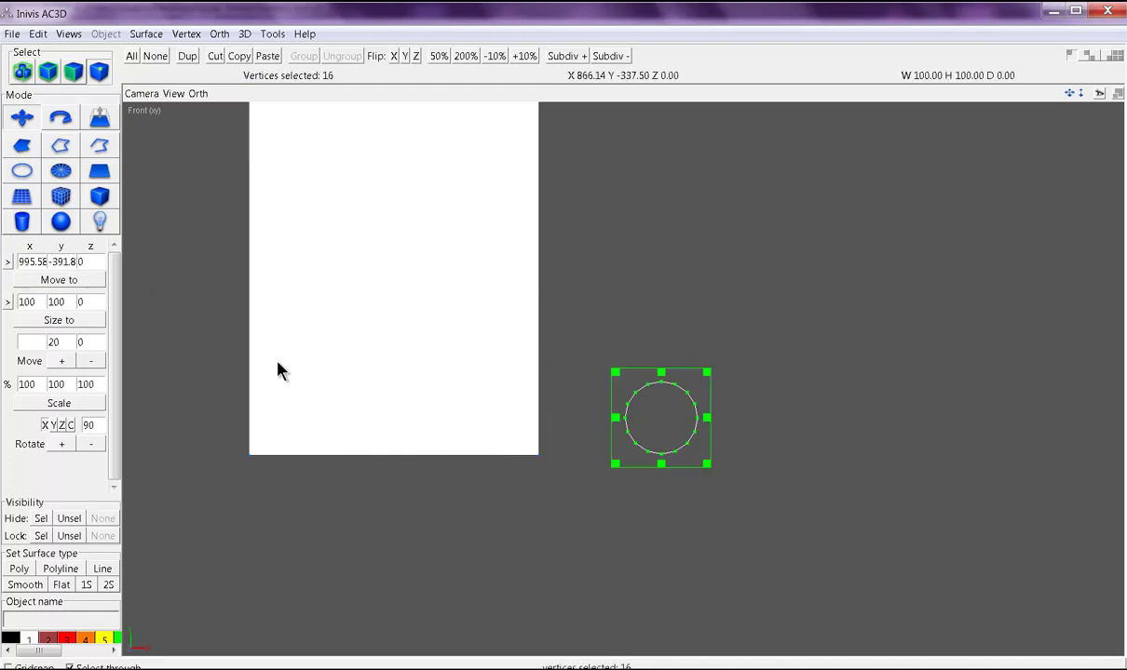
{"action": "left_click", "coordinate": [70, 280]}
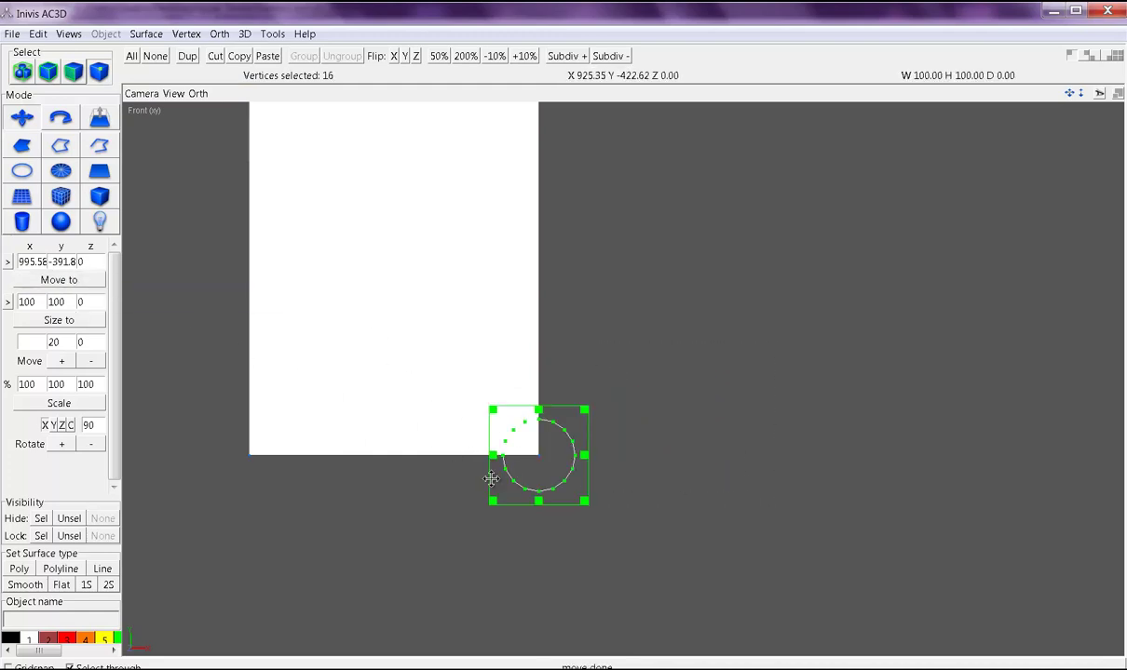
Offset the circle 50 units up and 50 units left so it touches both edges inside the rectangle's corner.
{"action": "scroll", "coordinate": [503, 414], "scroll_direction": "up", "scroll_amount": 3}
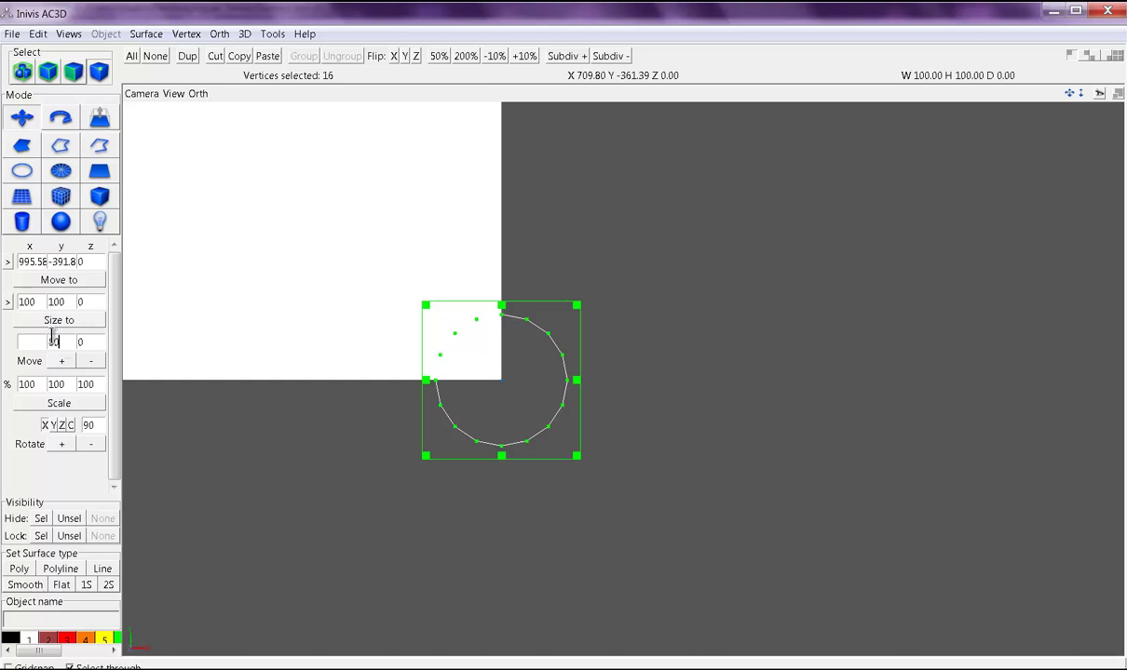
{"action": "left_click", "coordinate": [62, 362]}
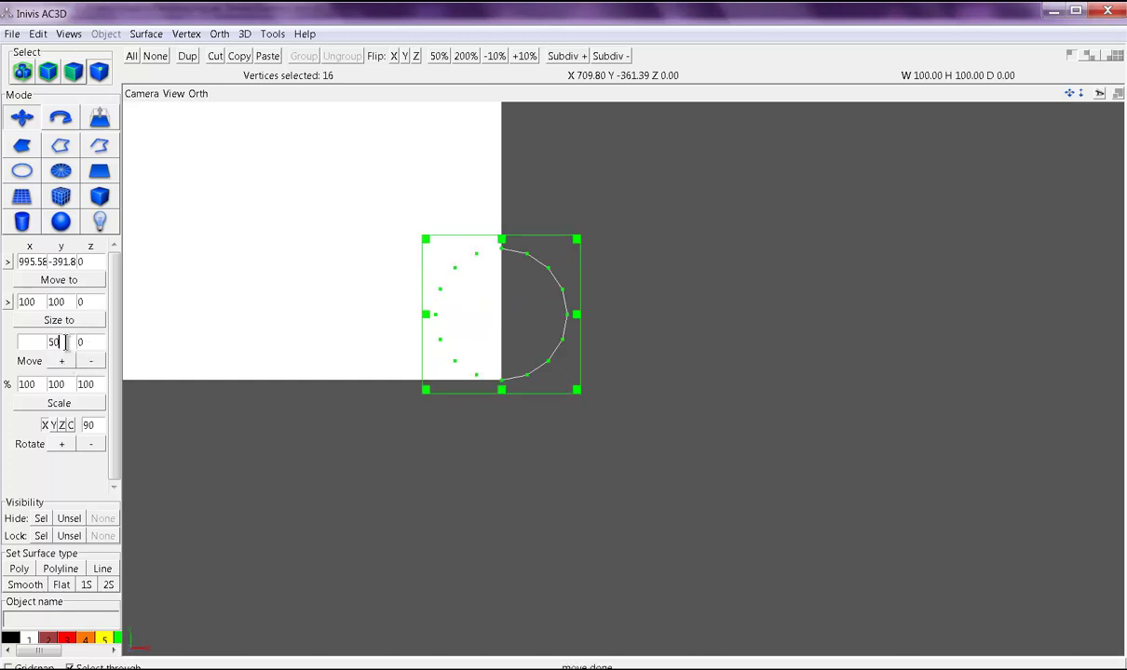
{"action": "type", "text": "0"}
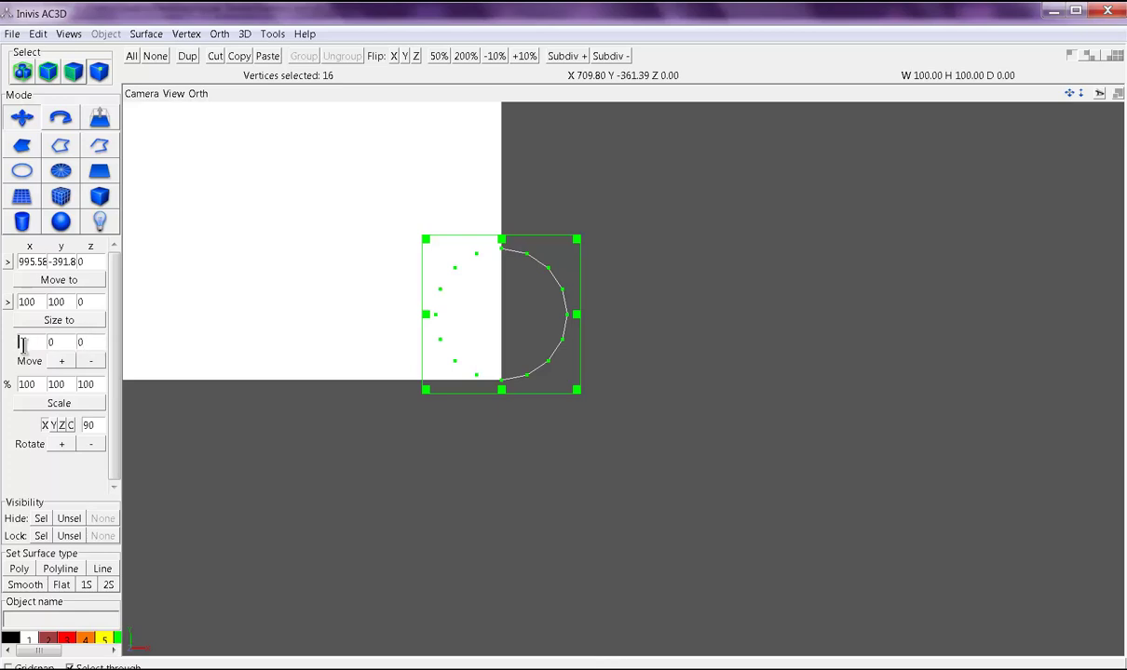
{"action": "left_click", "coordinate": [90, 361]}
{"action": "right_click_drag", "start_coordinate": [470, 372], "coordinate": [524, 447]}
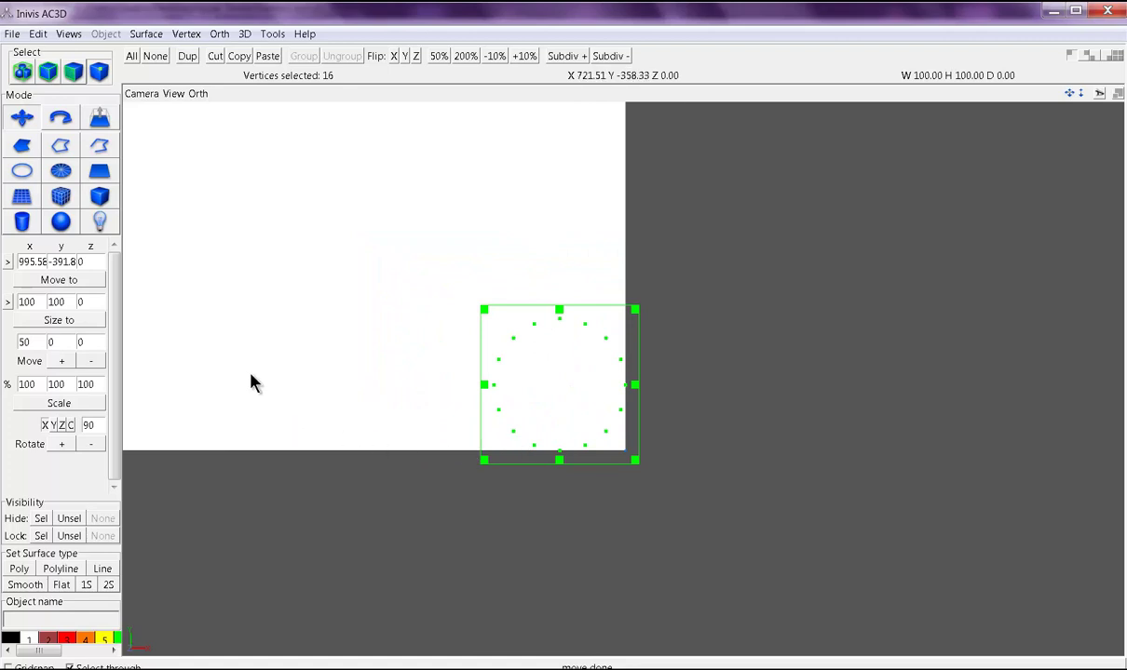
Color the circle's outline red and deselect it.
{"action": "left_click", "coordinate": [72, 639]}
{"action": "left_click", "coordinate": [344, 566]}
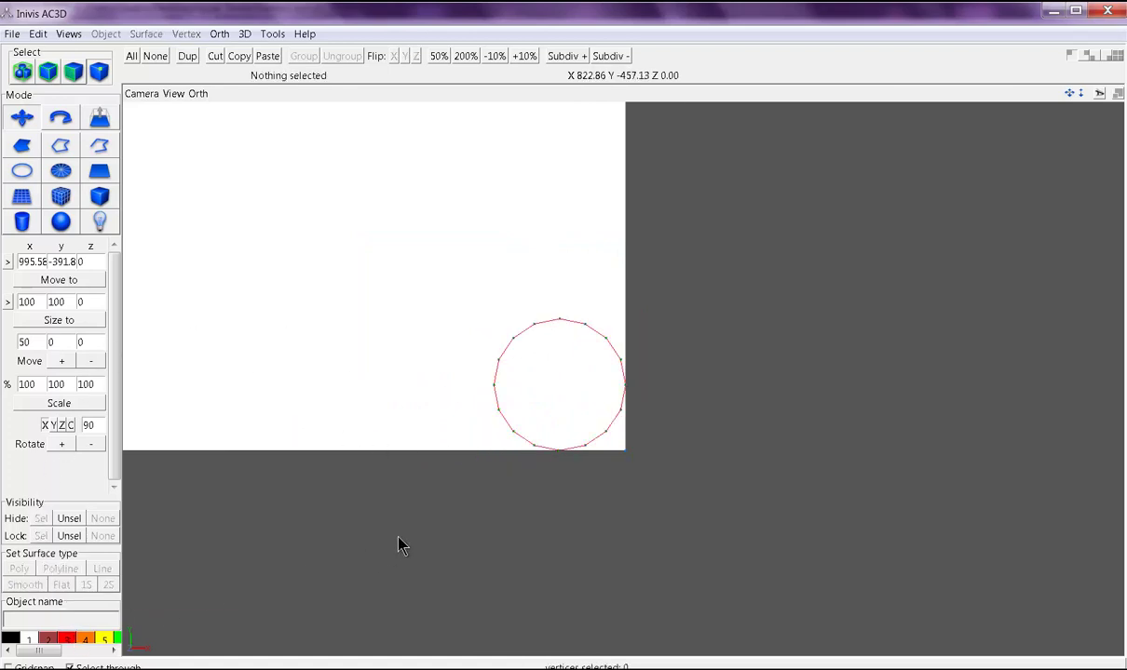
{"action": "scroll", "coordinate": [398, 545], "scroll_direction": "down", "scroll_amount": 4}
{"action": "scroll", "coordinate": [397, 544], "scroll_direction": "up", "scroll_amount": 4}
{"action": "right_click_drag", "start_coordinate": [405, 322], "coordinate": [416, 460]}
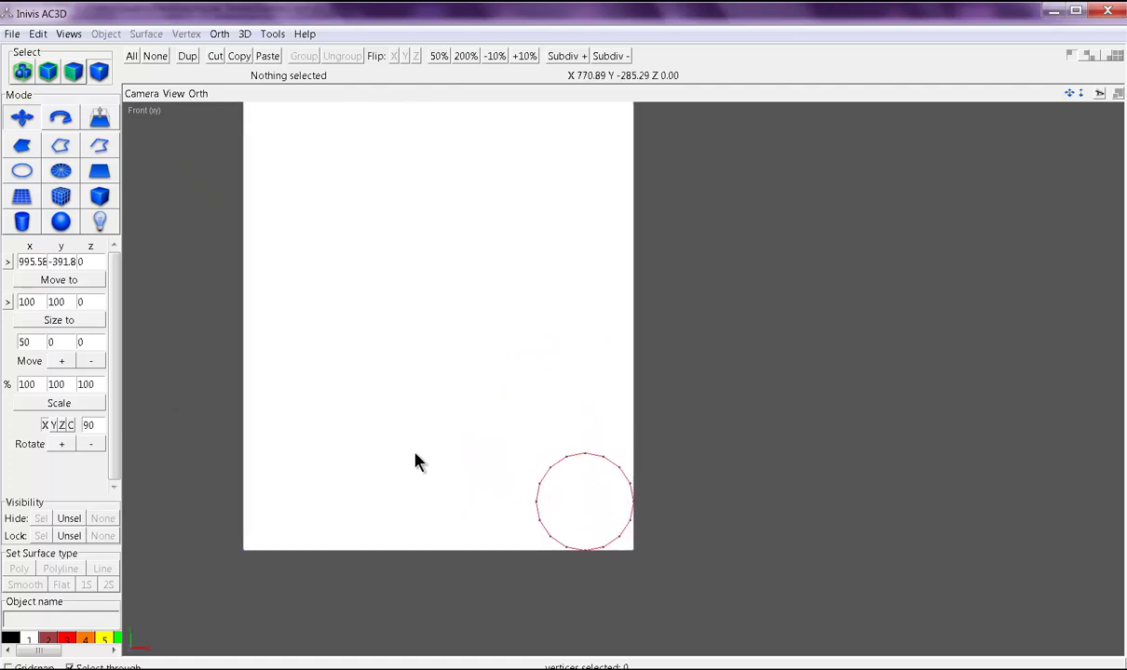
{"action": "scroll", "coordinate": [415, 456], "scroll_direction": "down", "scroll_amount": 2}
{"action": "scroll", "coordinate": [415, 454], "scroll_direction": "down", "scroll_amount": 2}
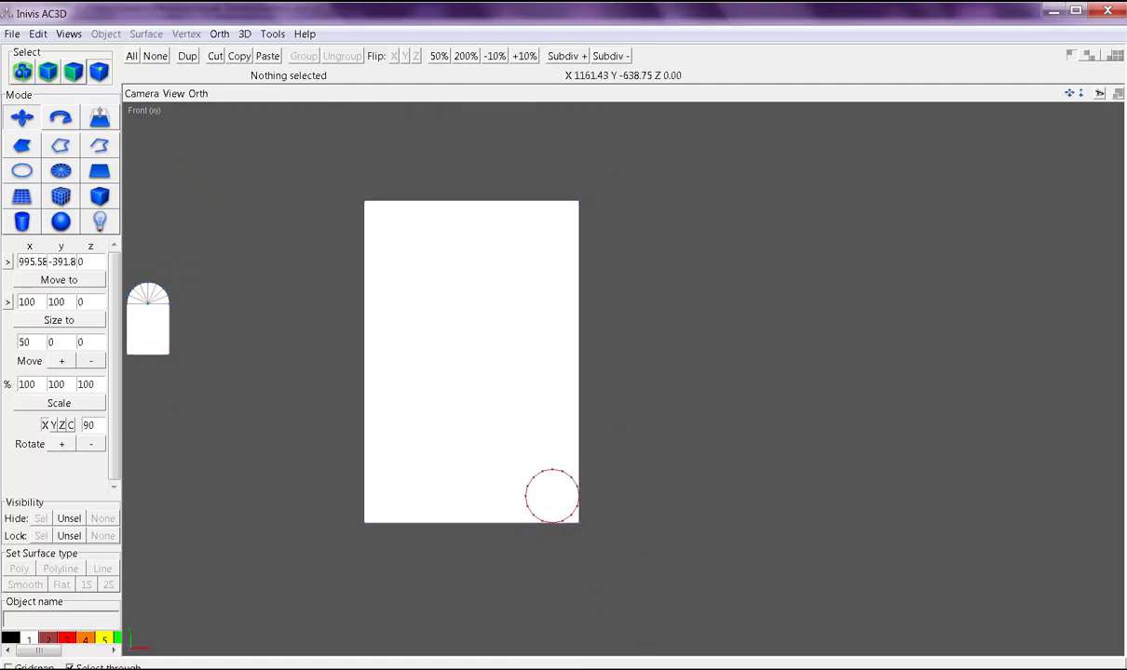
Measure the red plate's top edge and straight vertical side in the trailer model, and return to the plate drawing.
{"action": "mouse_move", "coordinate": [370, 669]}
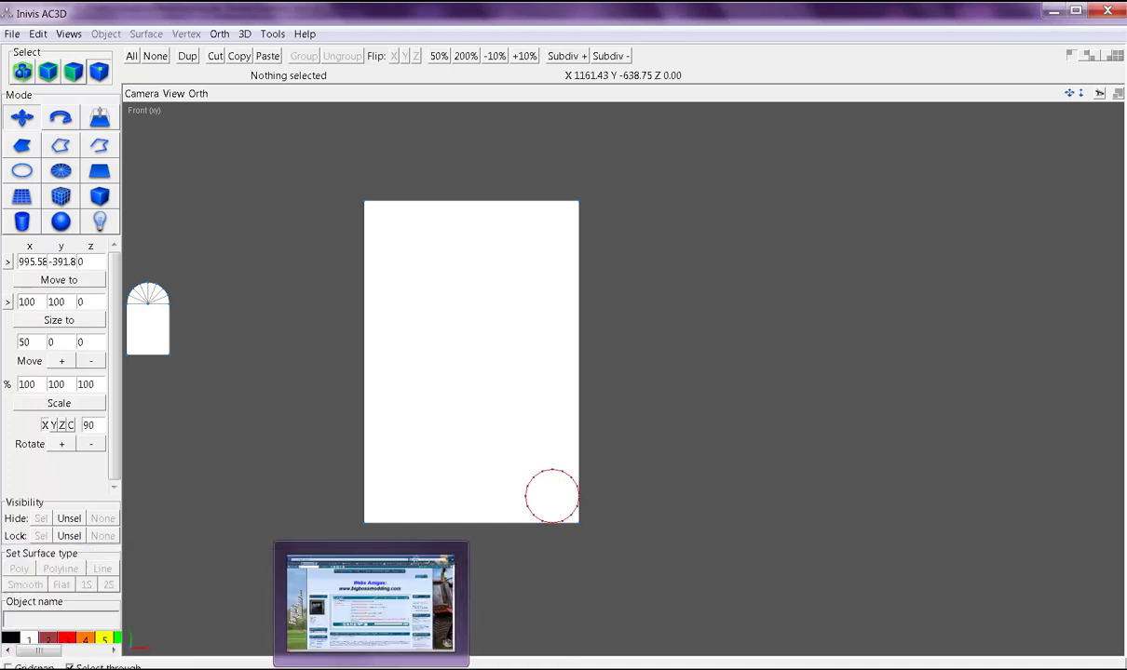
{"action": "left_click", "coordinate": [466, 603]}
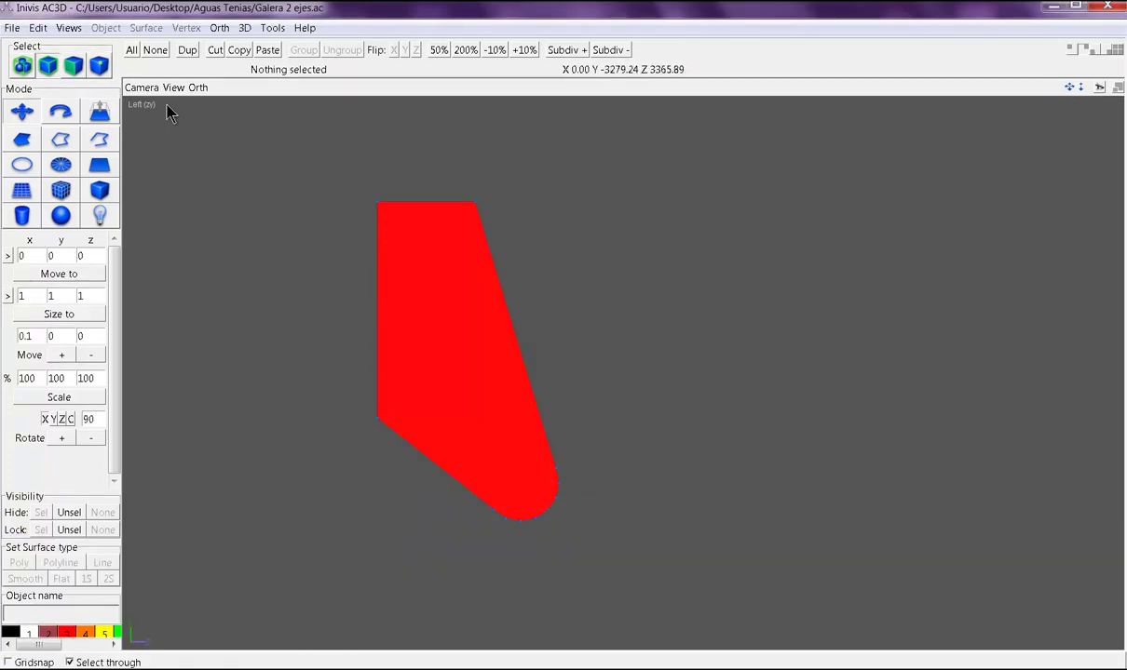
{"action": "left_click", "coordinate": [99, 66]}
{"action": "left_click_drag", "start_coordinate": [280, 158], "coordinate": [543, 231]}
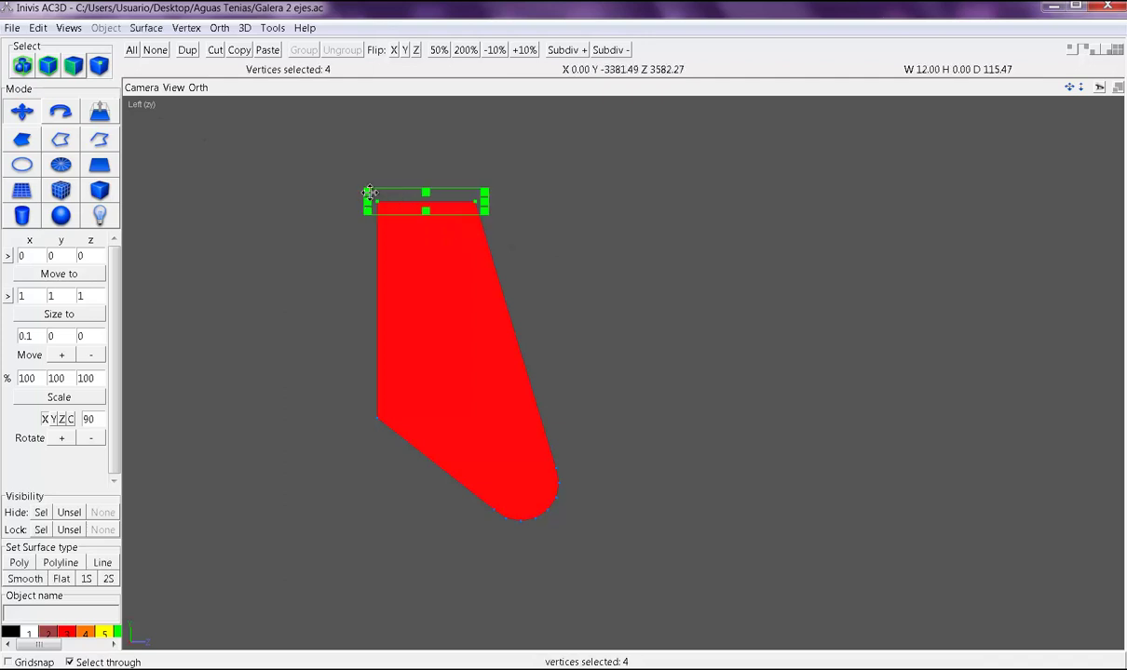
{"action": "left_click_drag", "start_coordinate": [345, 179], "coordinate": [382, 449]}
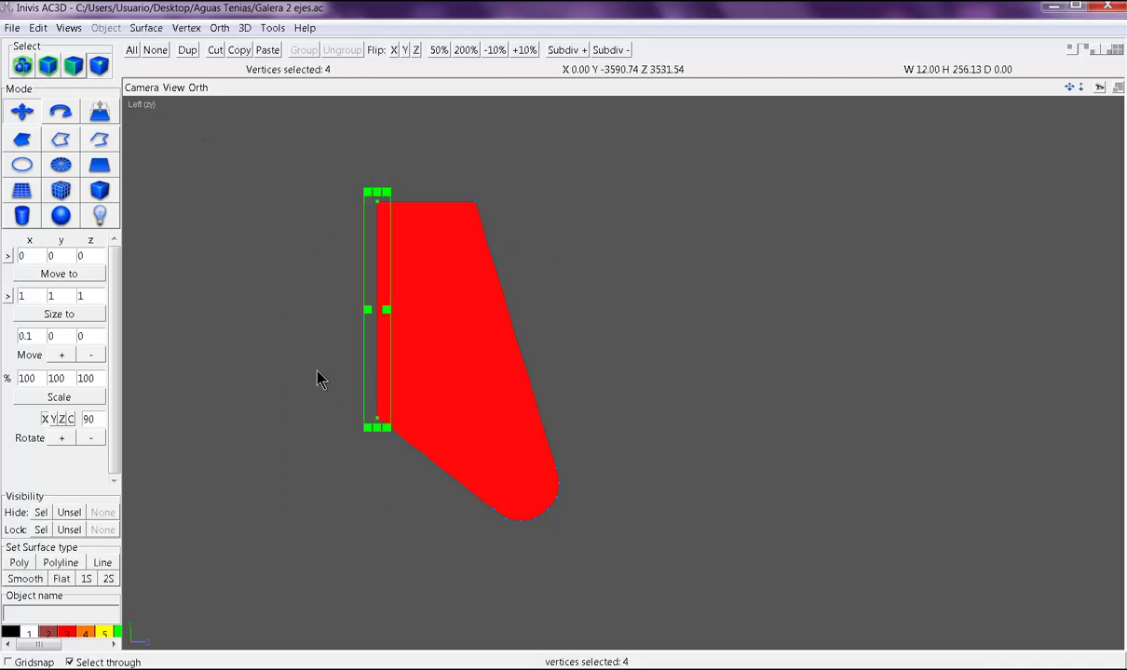
{"action": "left_click", "coordinate": [318, 380]}
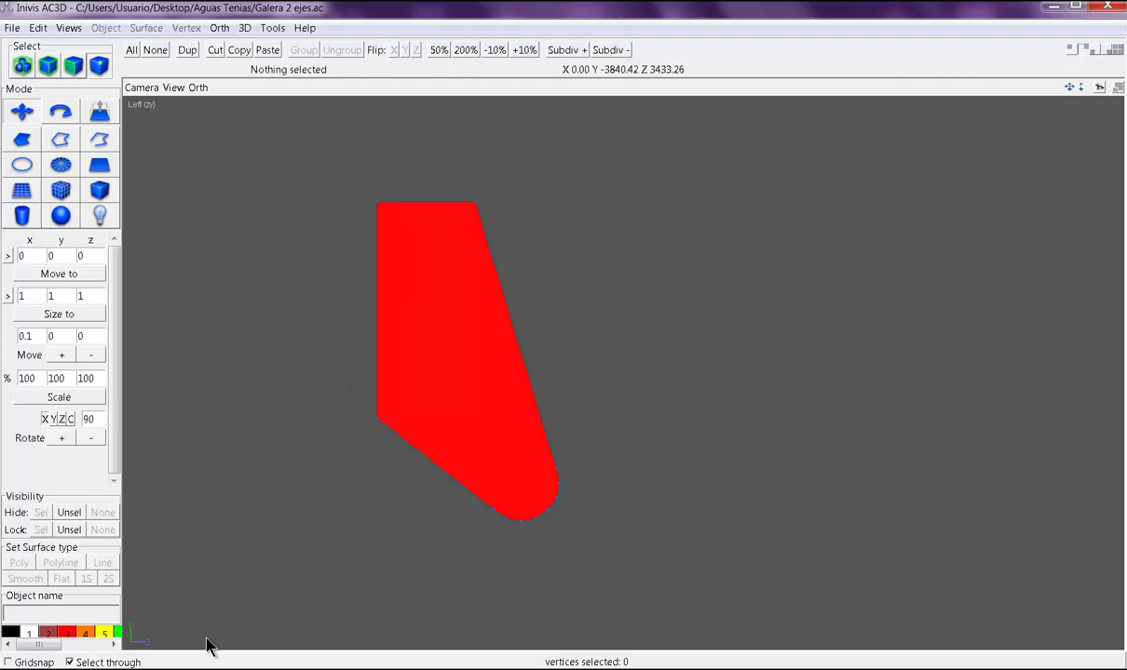
{"action": "left_click", "coordinate": [103, 605]}
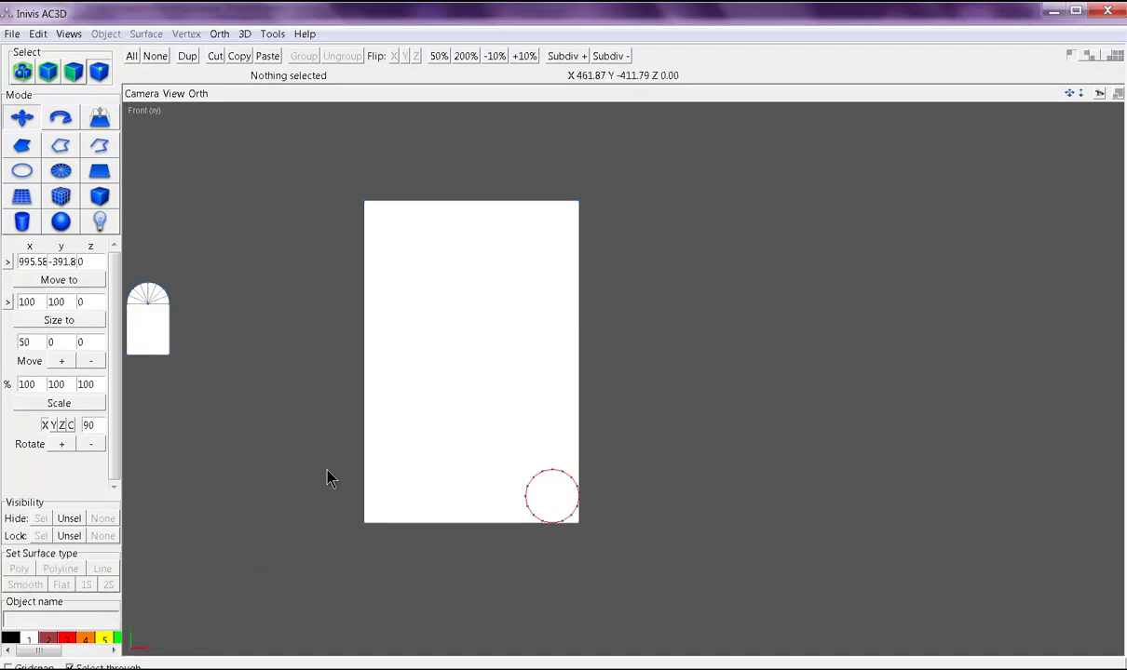
Shorten the rectangle's top edge by moving its upper right corner onto the upper left corner and offsetting it 200 units in X.
{"action": "left_click_drag", "start_coordinate": [339, 183], "coordinate": [614, 229]}
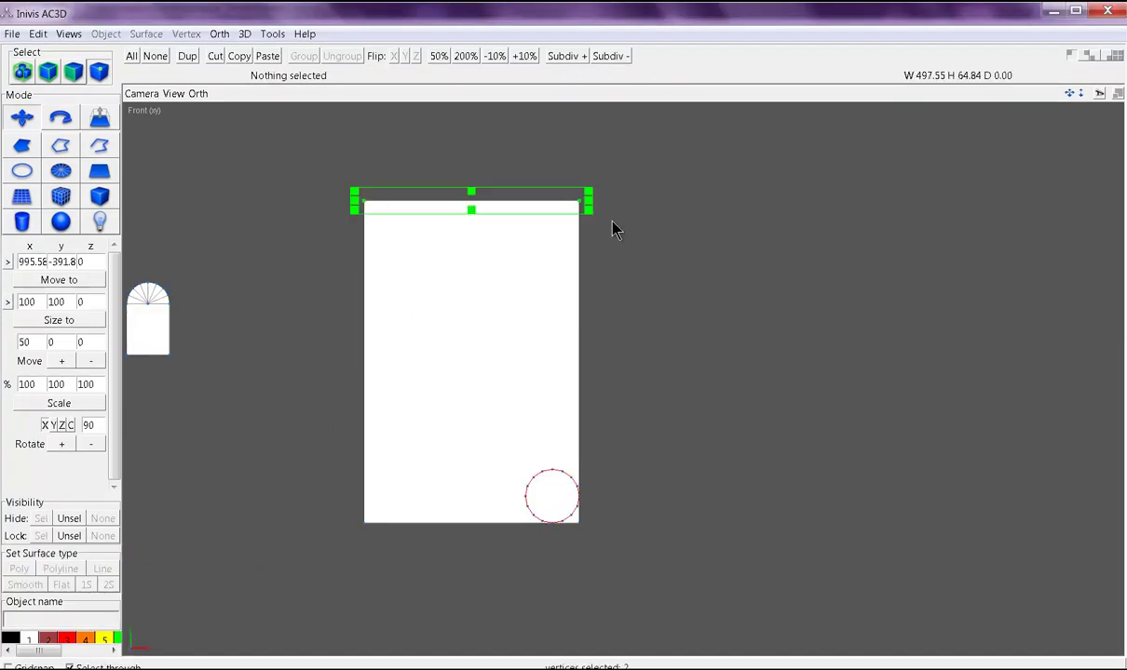
{"action": "left_click", "coordinate": [7, 303]}
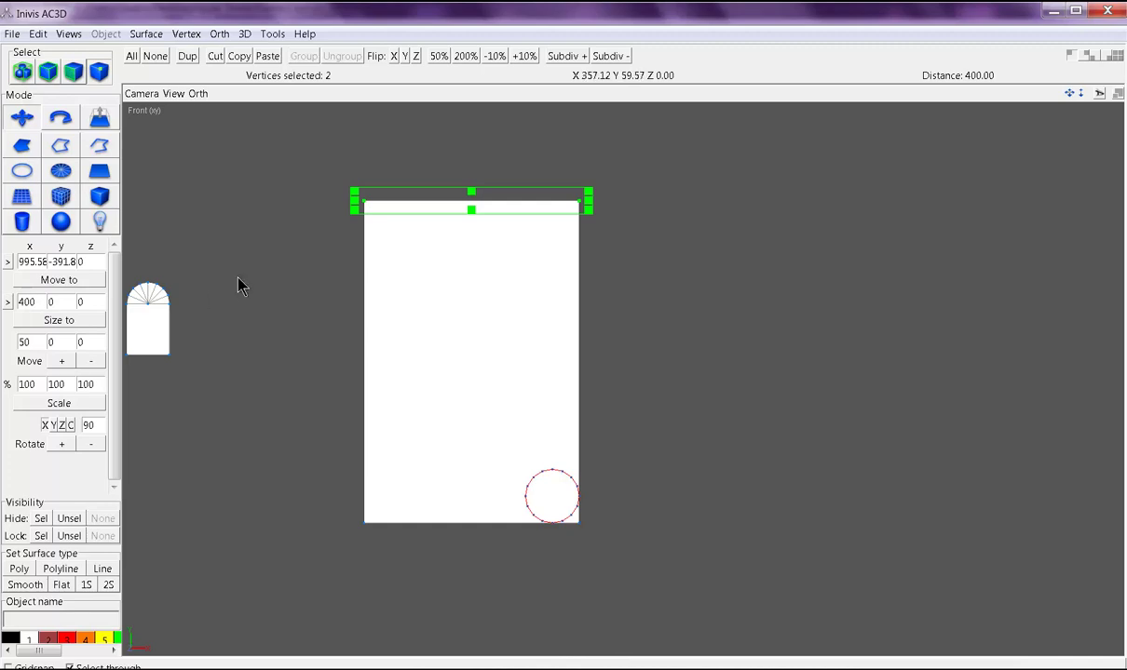
{"action": "left_click", "coordinate": [336, 245]}
{"action": "left_click", "coordinate": [363, 200]}
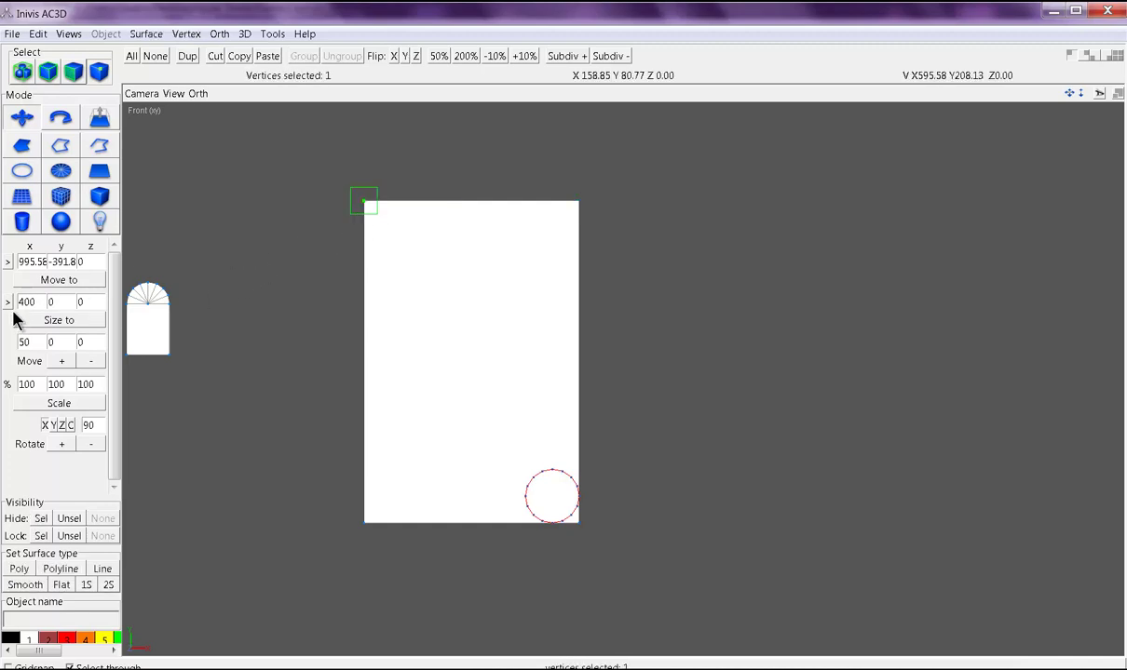
{"action": "left_click_drag", "start_coordinate": [498, 158], "coordinate": [596, 201]}
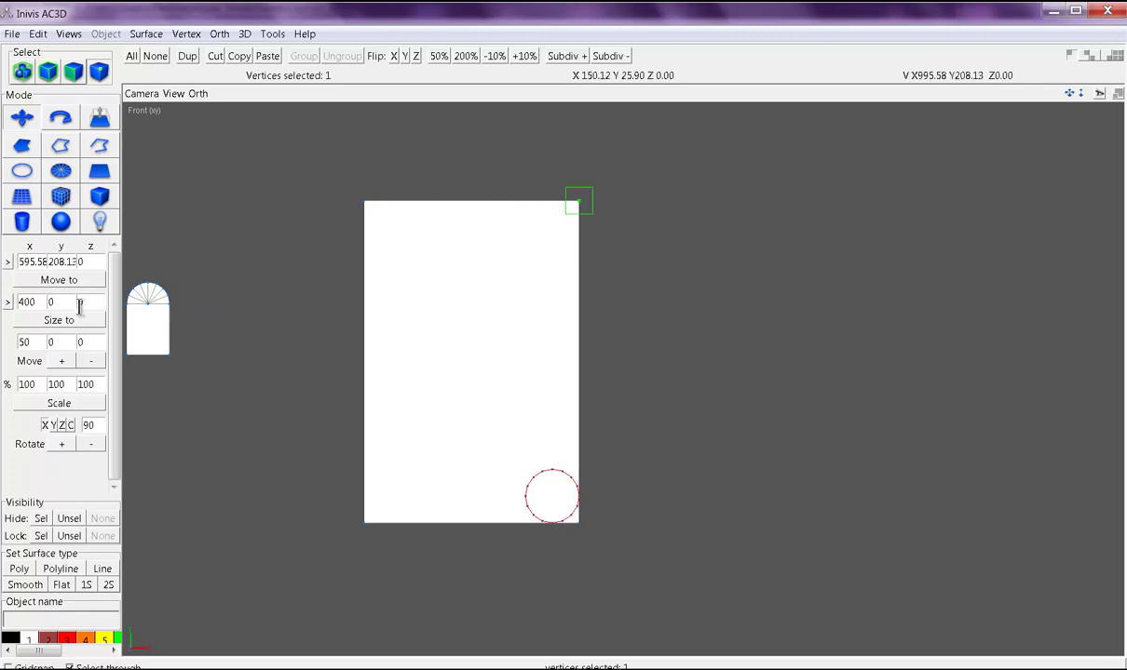
{"action": "left_click", "coordinate": [73, 281]}
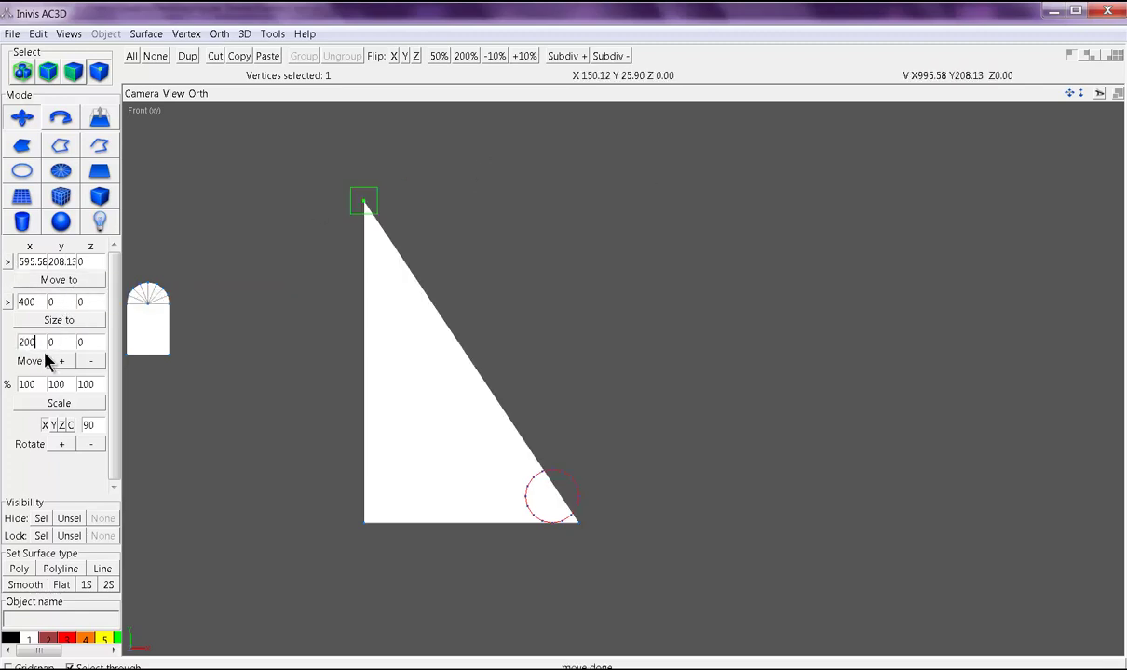
{"action": "left_click", "coordinate": [62, 361]}
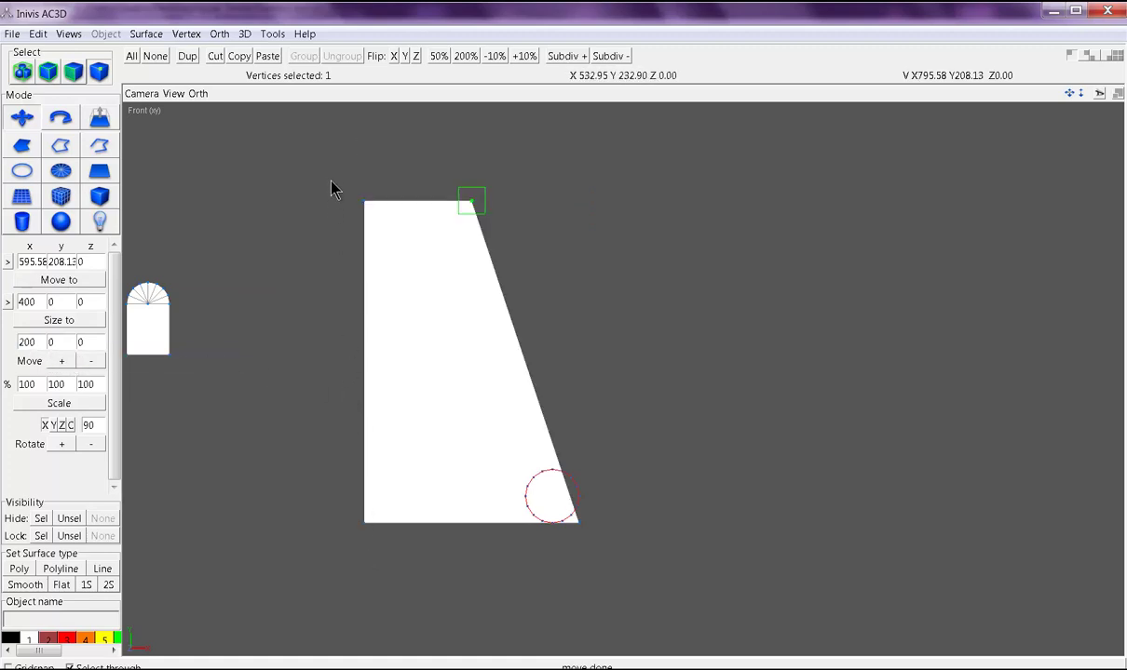
Shorten the plate's left side by moving its lower left corner onto the upper left corner and offsetting it 400 units down in Y.
{"action": "left_click_drag", "start_coordinate": [332, 178], "coordinate": [380, 324]}
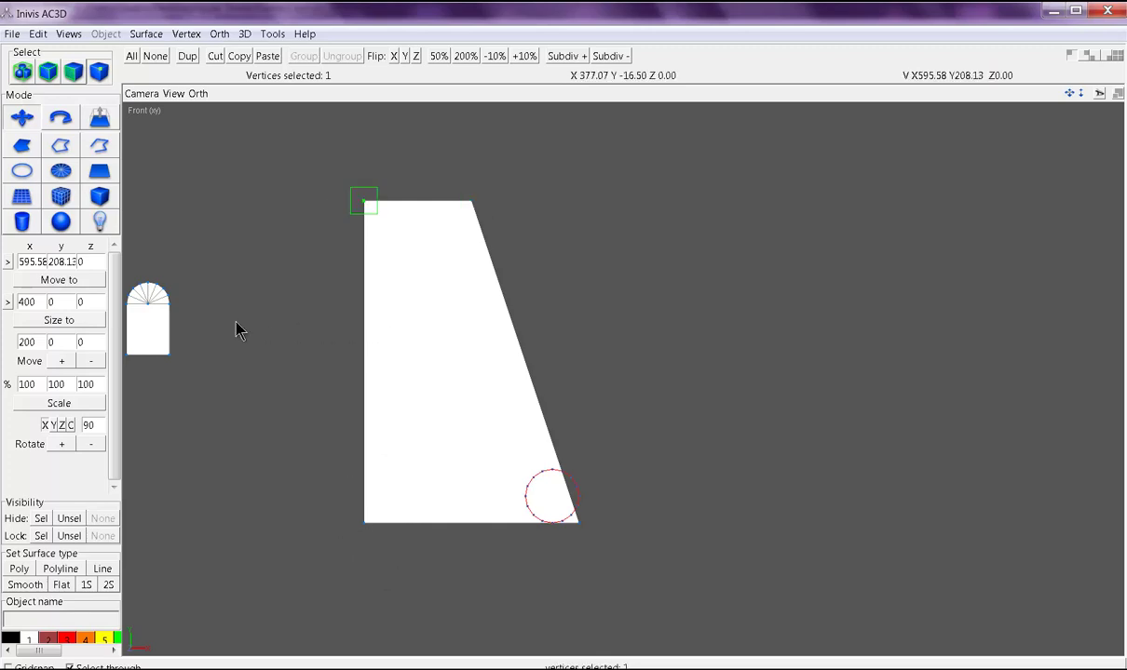
{"action": "left_click", "coordinate": [358, 522]}
{"action": "left_click", "coordinate": [82, 281]}
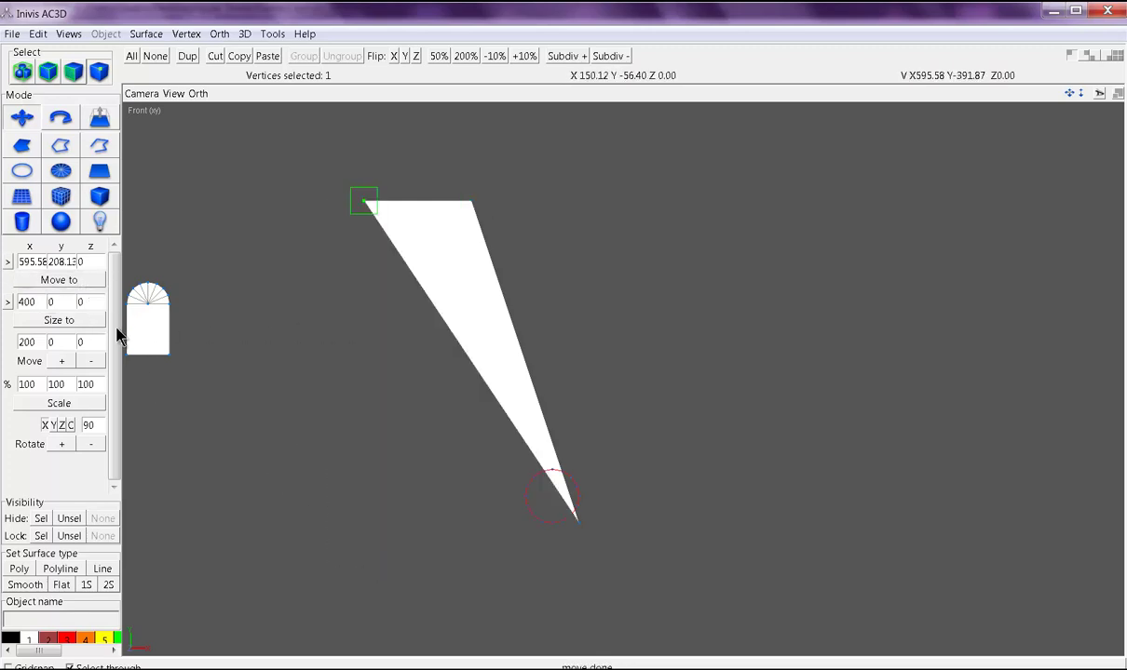
{"action": "left_click", "coordinate": [44, 343]}
{"action": "left_click", "coordinate": [42, 304]}
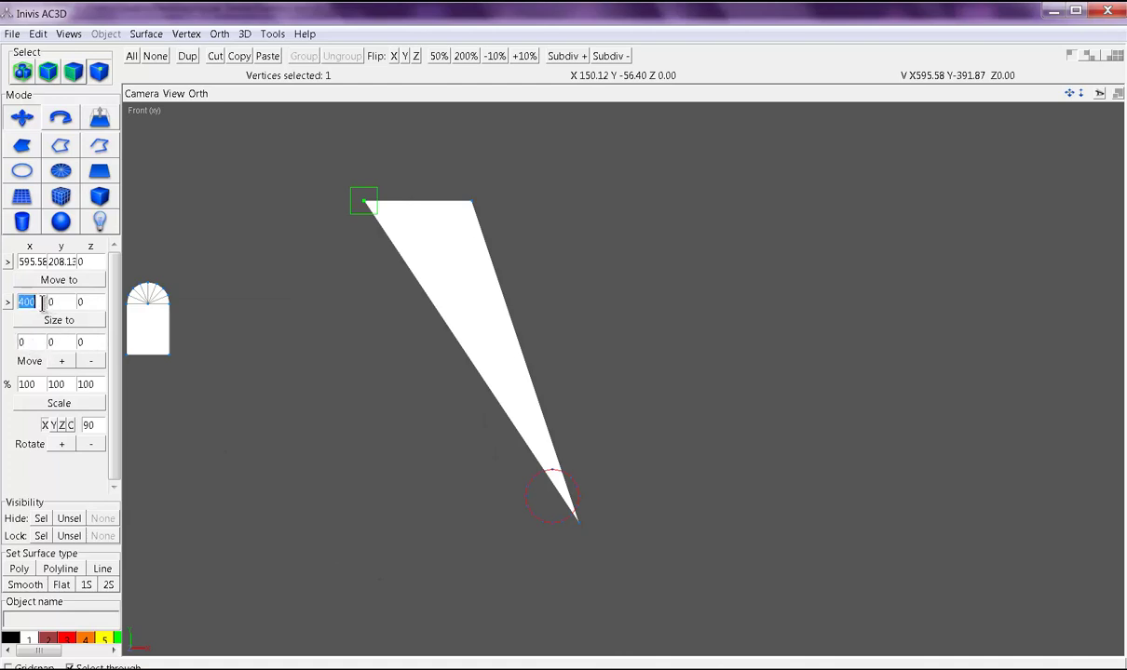
{"action": "type", "text": "0"}
{"action": "type", "text": "400"}
{"action": "left_click", "coordinate": [79, 320]}
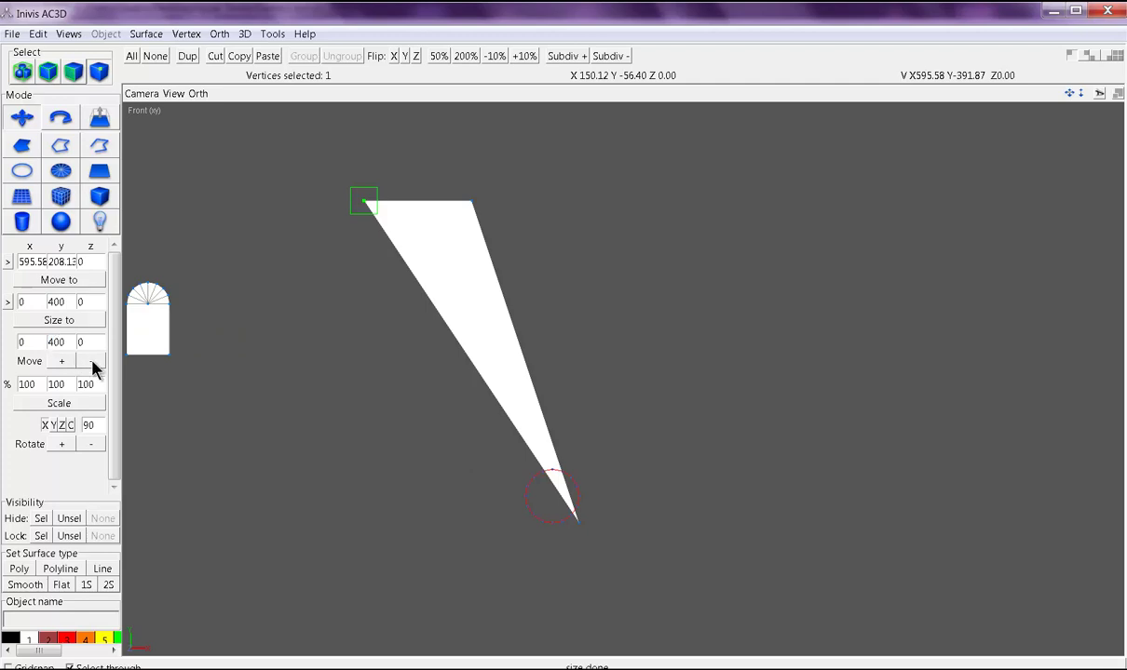
{"action": "left_click", "coordinate": [91, 362]}
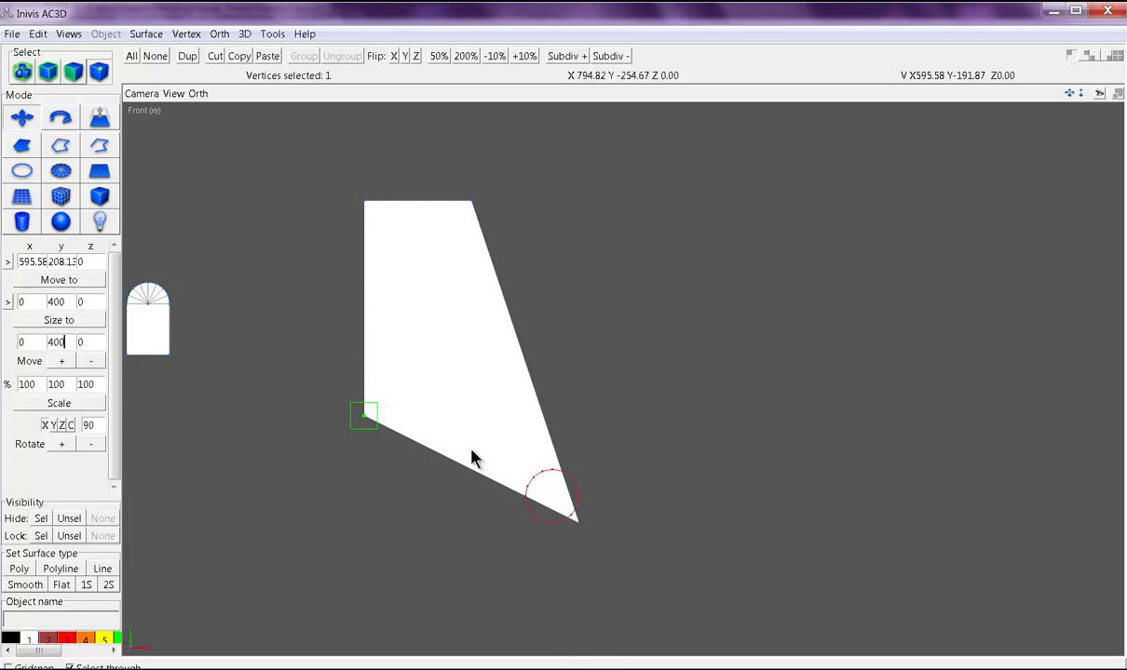
Insert vertices along the plate's slanted lower edge and tapered right edge until each edge is split into eight segments.
{"action": "right_click_drag", "start_coordinate": [470, 454], "coordinate": [421, 382]}
{"action": "scroll", "coordinate": [419, 379], "scroll_direction": "up", "scroll_amount": 2}
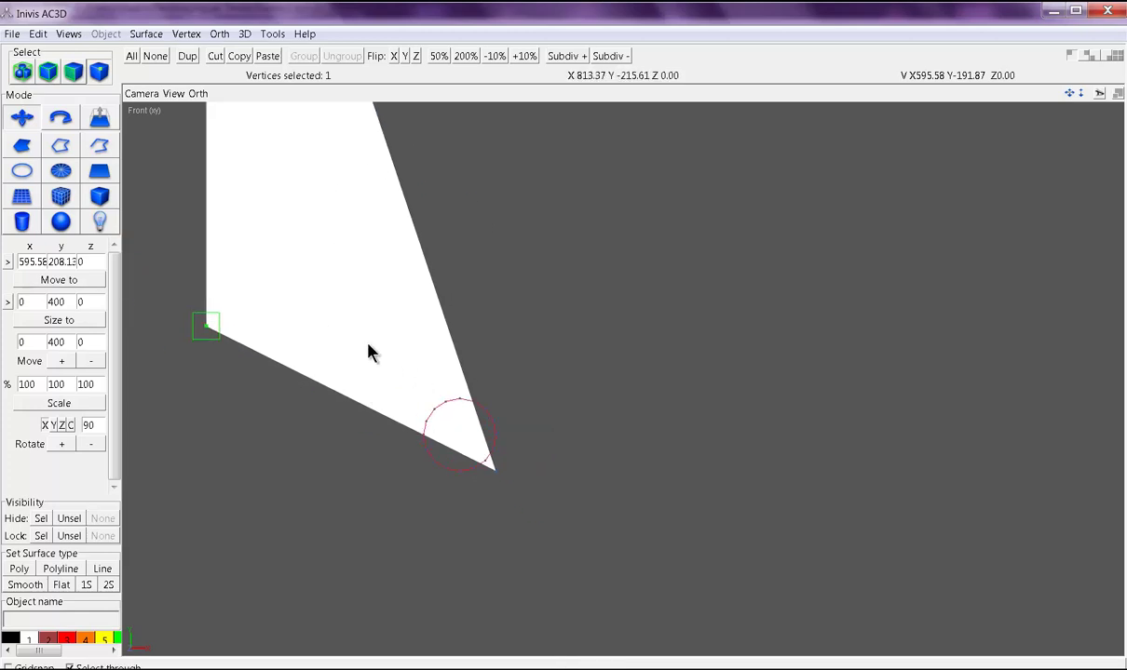
{"action": "right_click_drag", "start_coordinate": [368, 352], "coordinate": [484, 363]}
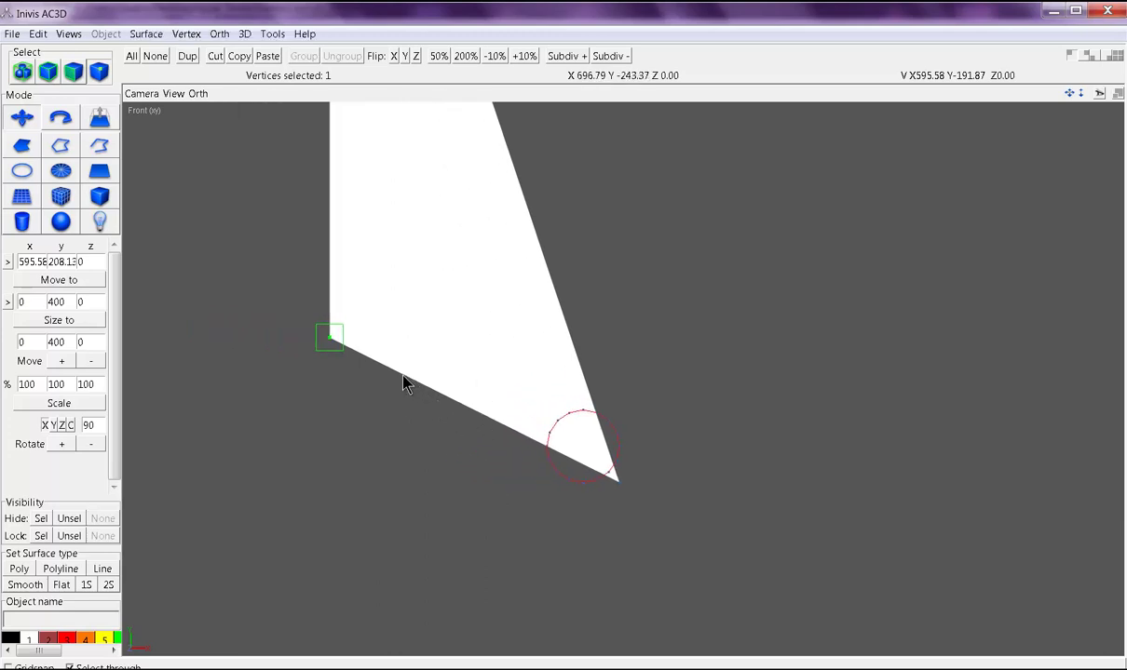
{"action": "left_click", "coordinate": [619, 484], "text": "shift"}
{"action": "right_click_drag", "start_coordinate": [569, 251], "coordinate": [496, 346]}
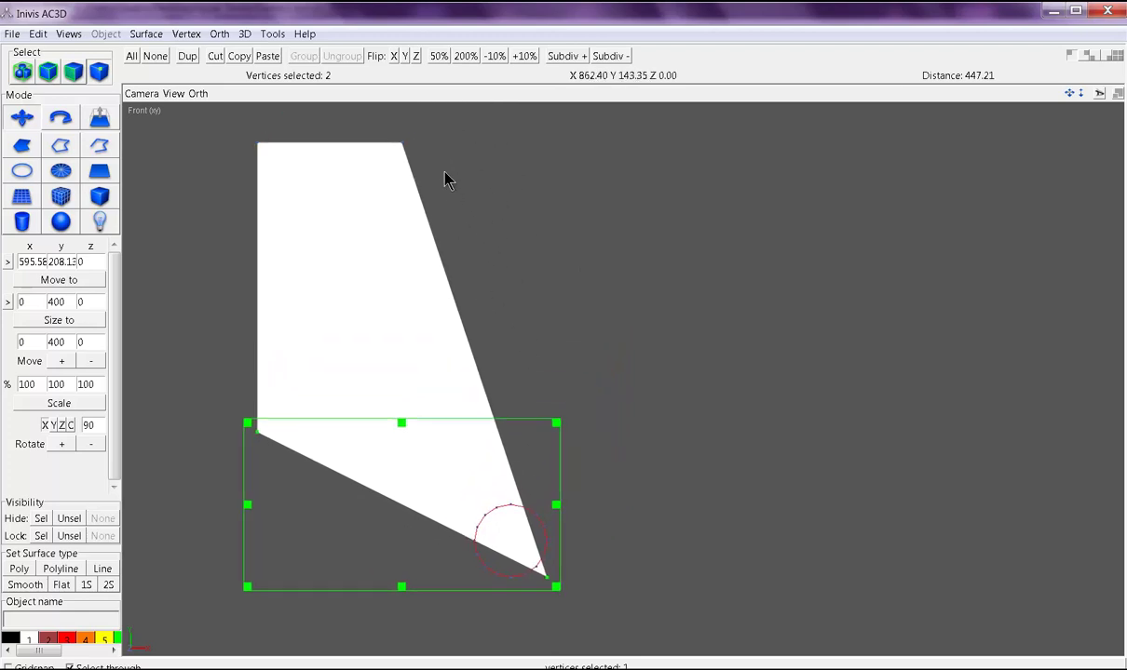
{"action": "left_click", "coordinate": [402, 146], "text": "shift"}
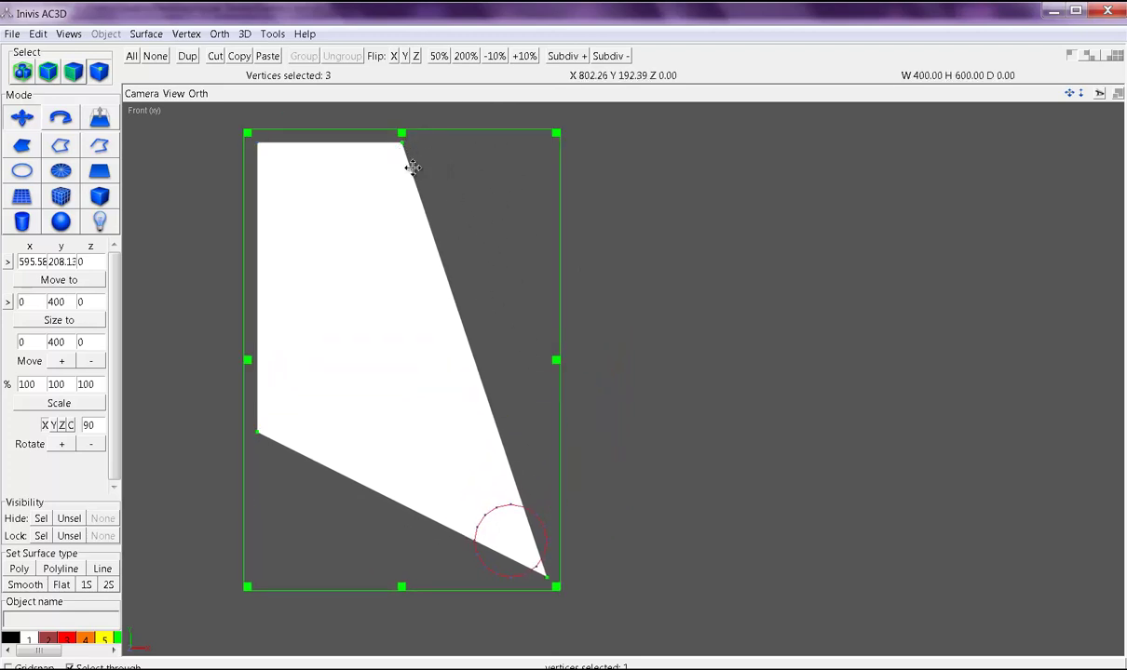
{"action": "right_click_drag", "start_coordinate": [618, 425], "coordinate": [642, 337]}
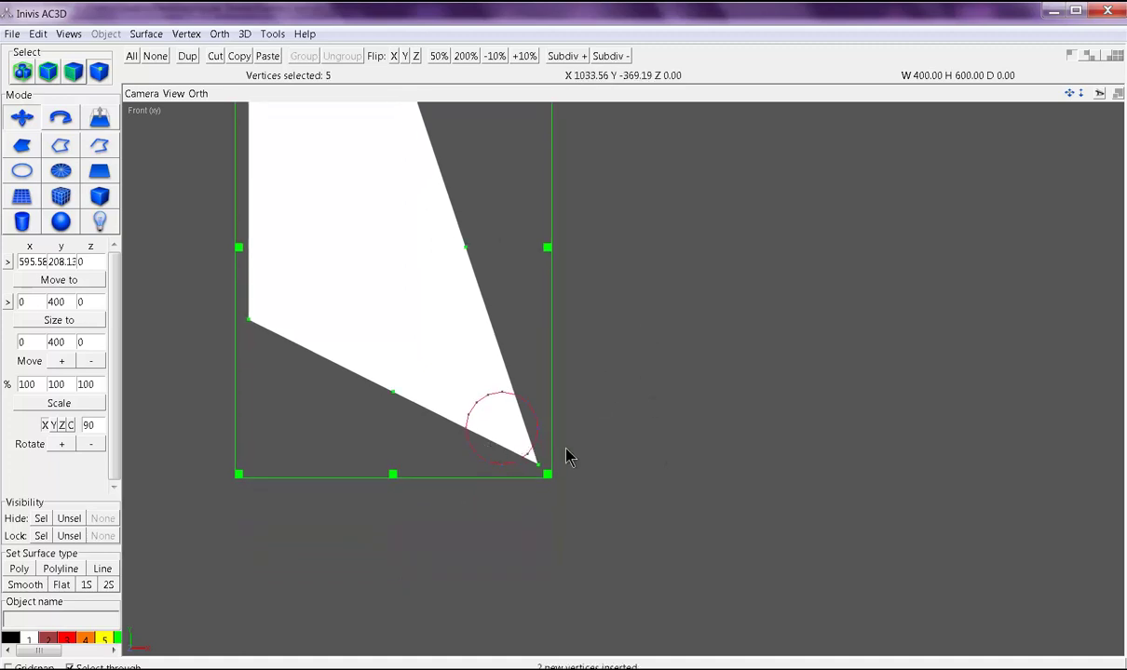
{"action": "key", "text": "ctrl+i"}
{"action": "left_click", "coordinate": [726, 405]}
{"action": "right_click_drag", "start_coordinate": [589, 469], "coordinate": [630, 408]}
{"action": "scroll", "coordinate": [610, 399], "scroll_direction": "up", "scroll_amount": 4}
{"action": "right_click_drag", "start_coordinate": [485, 438], "coordinate": [699, 428]}
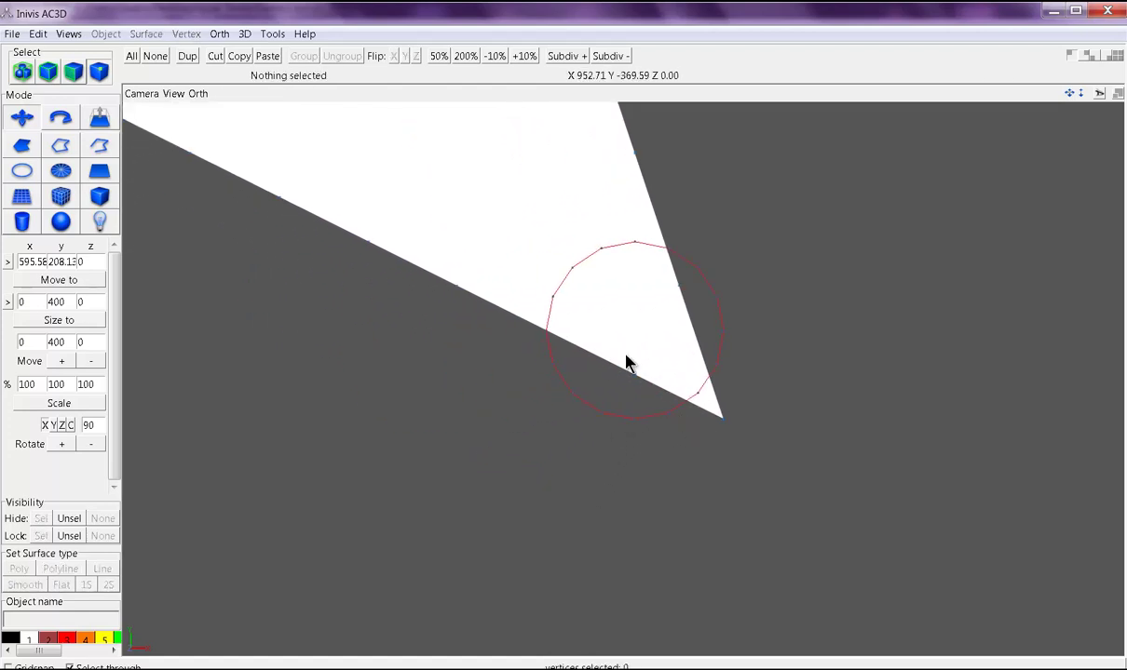
Move the slanted lower edge's first inserted vertex onto the circle's lower left outline at about X 927, Y -388.
{"action": "scroll", "coordinate": [626, 363], "scroll_direction": "down", "scroll_amount": 2}
{"action": "right_click_drag", "start_coordinate": [477, 294], "coordinate": [439, 358]}
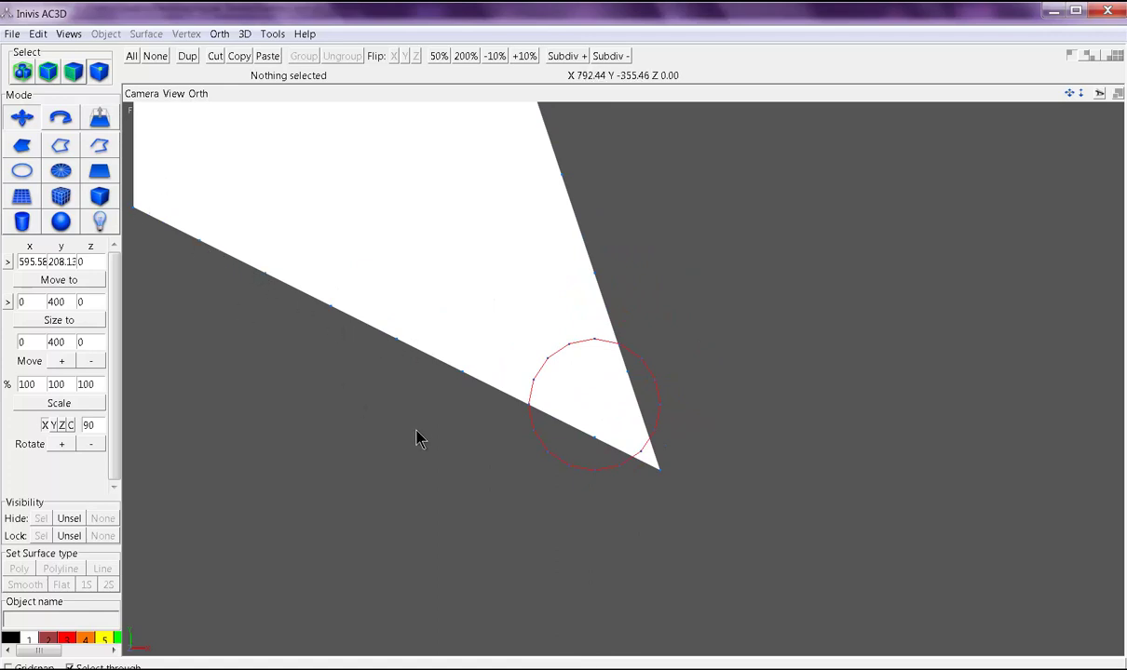
{"action": "left_click_drag", "start_coordinate": [201, 244], "coordinate": [534, 432]}
{"action": "scroll", "coordinate": [557, 472], "scroll_direction": "up", "scroll_amount": 5}
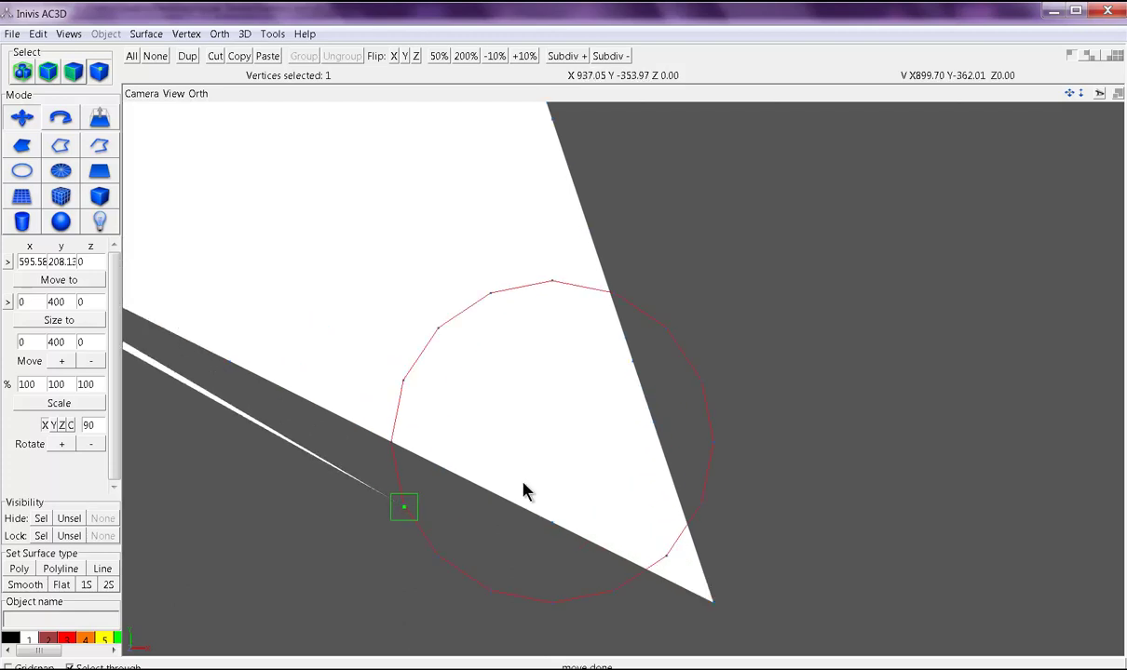
{"action": "right_click_drag", "start_coordinate": [601, 387], "coordinate": [658, 313]}
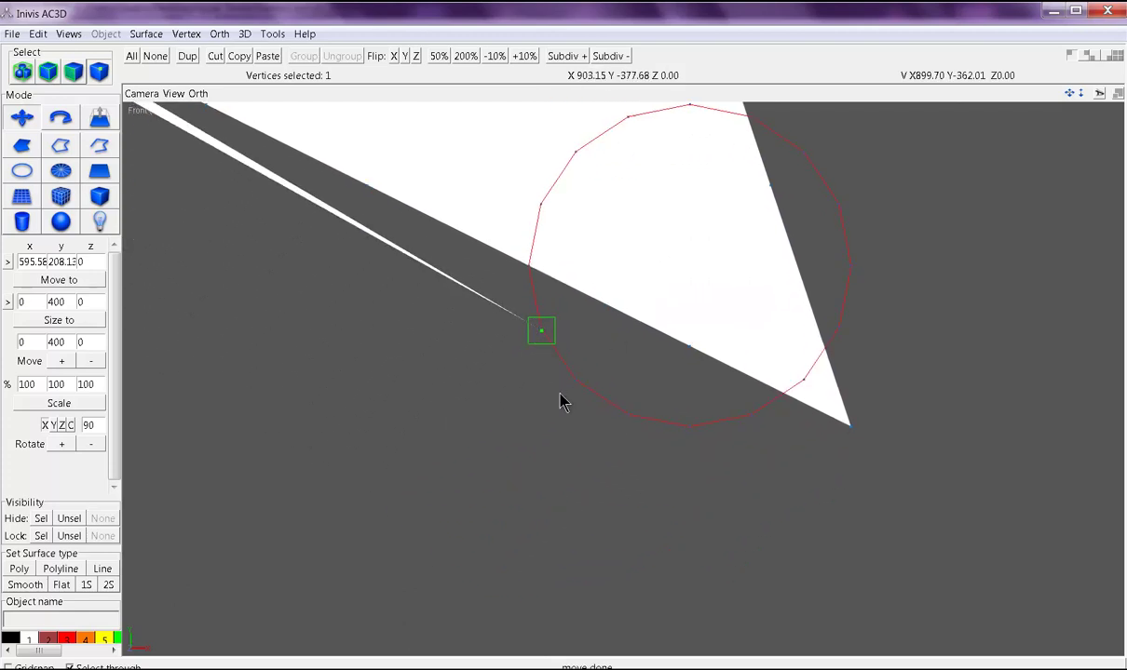
{"action": "left_click_drag", "start_coordinate": [545, 330], "coordinate": [587, 419]}
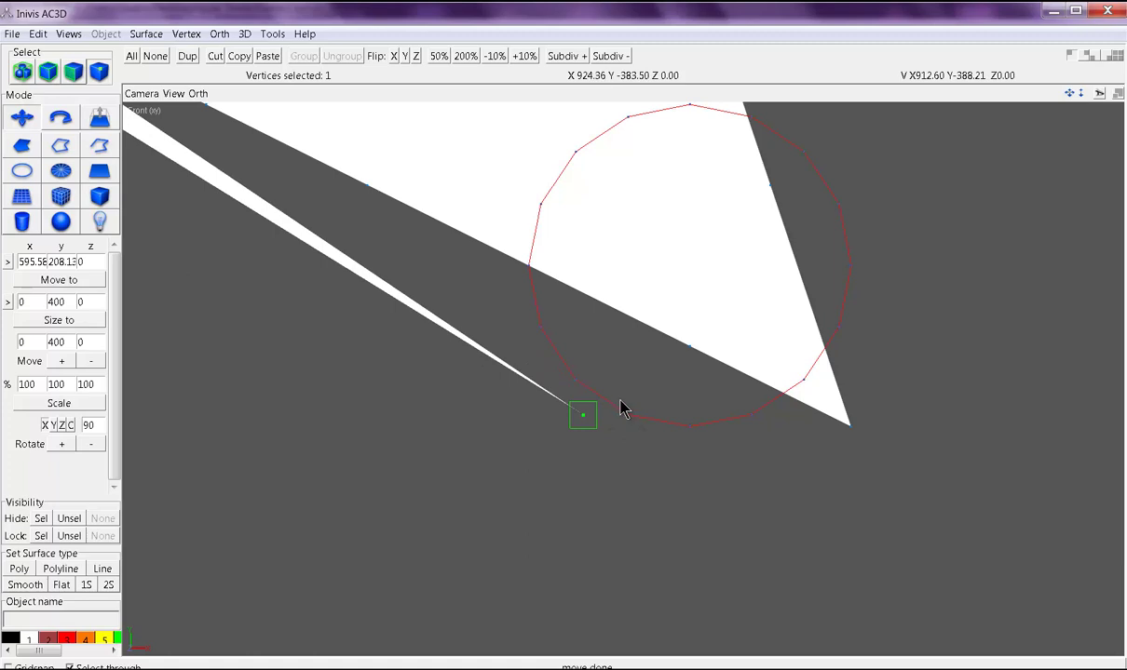
{"action": "left_click", "coordinate": [8, 261]}
{"action": "left_click_drag", "start_coordinate": [471, 347], "coordinate": [560, 402]}
{"action": "left_click", "coordinate": [59, 280]}
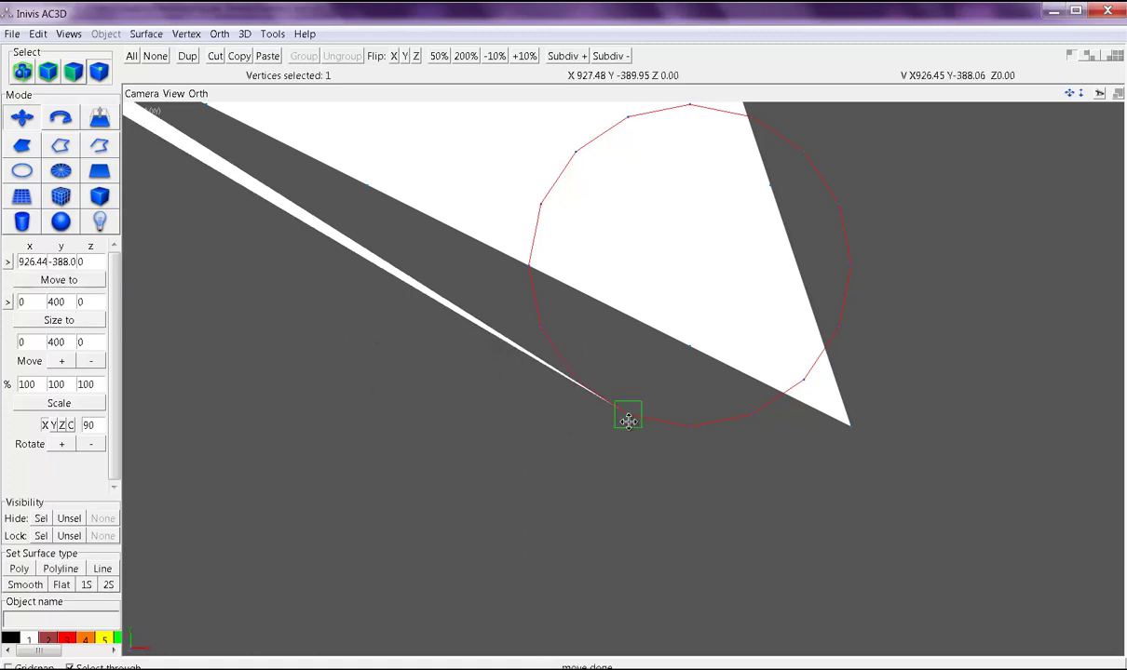
{"action": "mouse_move", "coordinate": [623, 417]}
{"action": "left_mouse_down"}
{"action": "mouse_move", "coordinate": [614, 422]}
{"action": "mouse_move", "coordinate": [632, 423]}
{"action": "mouse_move", "coordinate": [604, 421]}
{"action": "mouse_move", "coordinate": [631, 424]}
{"action": "left_mouse_up"}
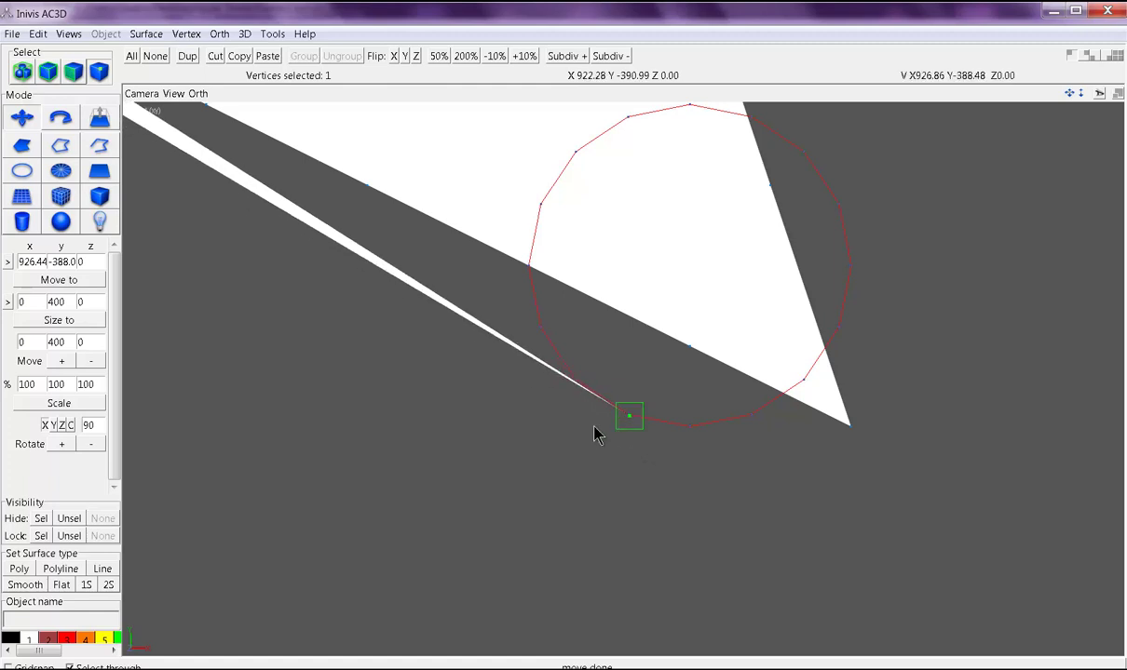
Move the next inserted vertex of the lower edge onto the circle's lowest point, at about X 945, Y -392.
{"action": "scroll", "coordinate": [531, 408], "scroll_direction": "down", "scroll_amount": 3}
{"action": "left_click_drag", "start_coordinate": [314, 203], "coordinate": [656, 403]}
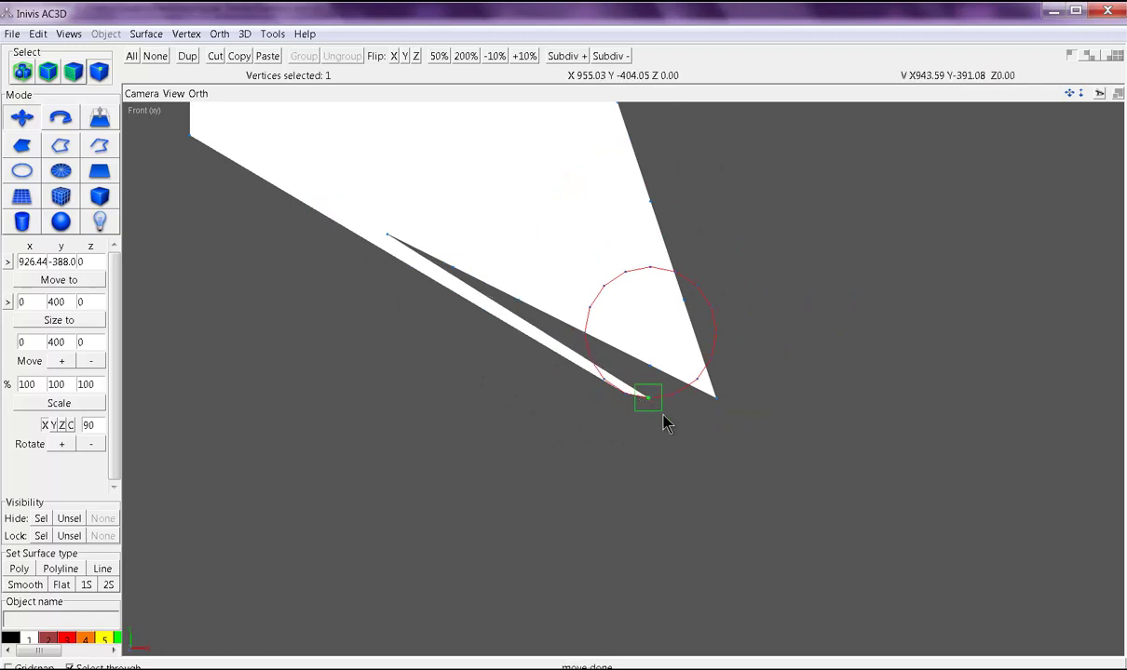
{"action": "right_click_drag", "start_coordinate": [664, 420], "coordinate": [693, 443]}
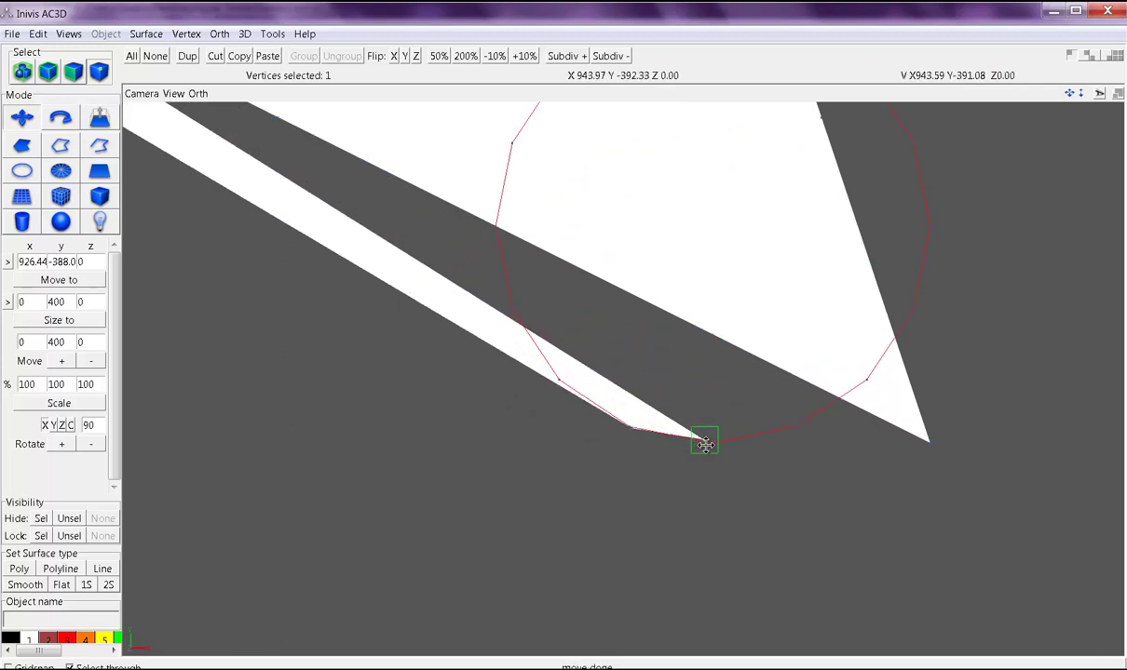
{"action": "left_click_drag", "start_coordinate": [705, 445], "coordinate": [711, 445]}
Place the next two lower-edge vertices on the circle's lower right arc at about X 965, Y -388 and X 981, Y -377.
{"action": "right_click_drag", "start_coordinate": [649, 481], "coordinate": [370, 233]}
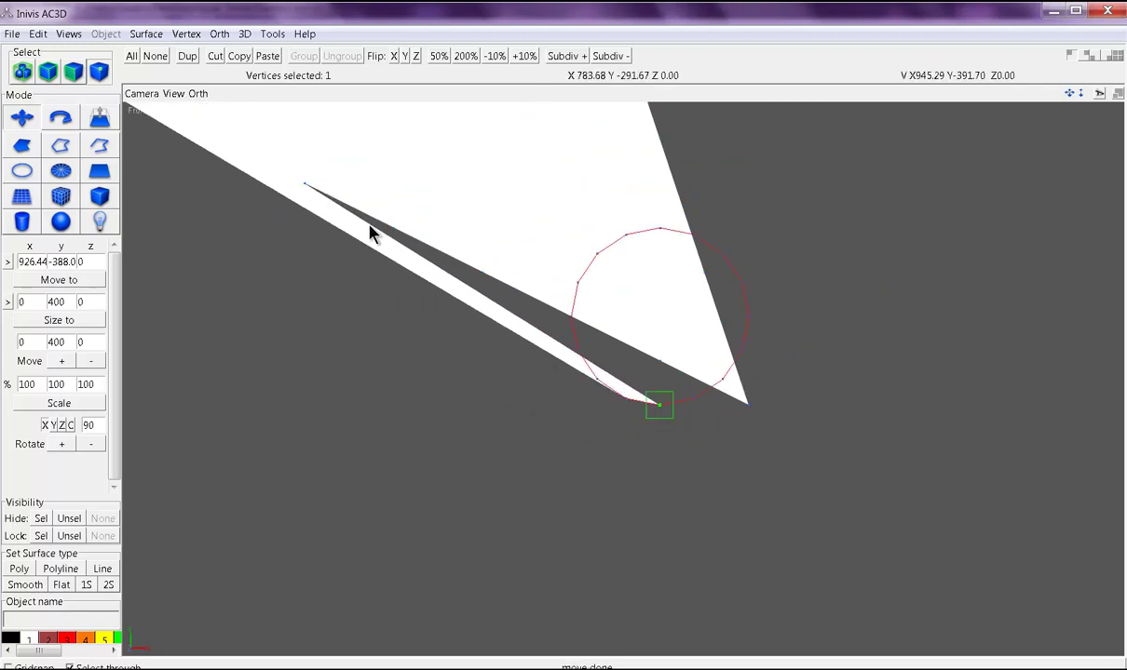
{"action": "left_click_drag", "start_coordinate": [303, 184], "coordinate": [694, 403]}
{"action": "scroll", "coordinate": [680, 391], "scroll_direction": "up", "scroll_amount": 2}
{"action": "right_click_drag", "start_coordinate": [681, 390], "coordinate": [534, 394]}
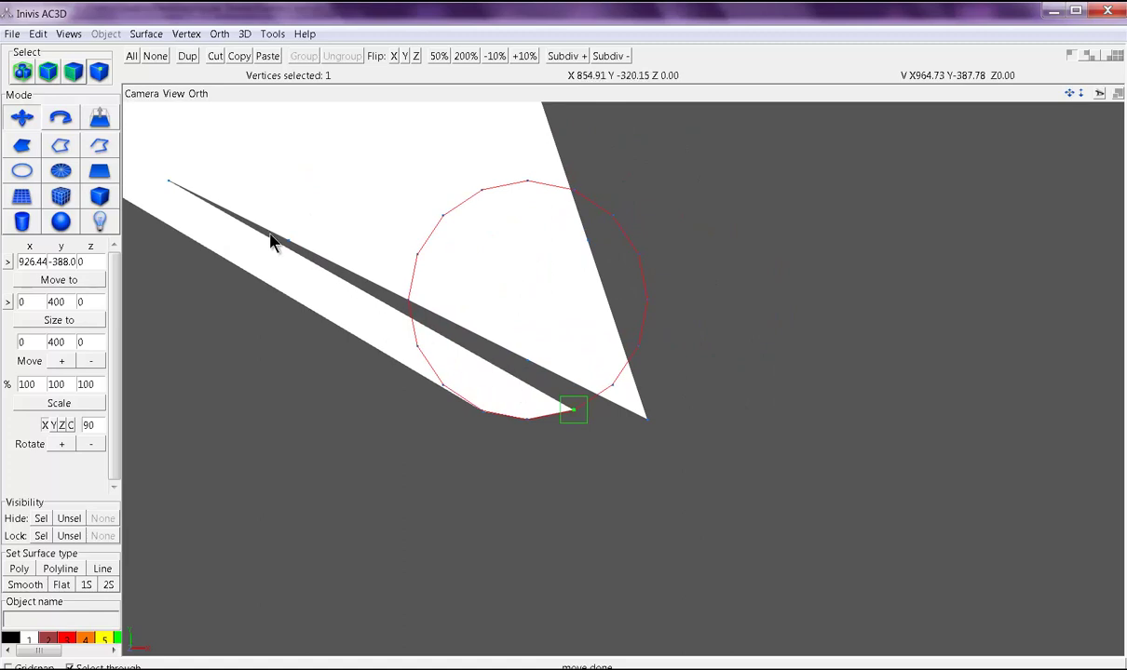
{"action": "left_click_drag", "start_coordinate": [169, 180], "coordinate": [616, 388]}
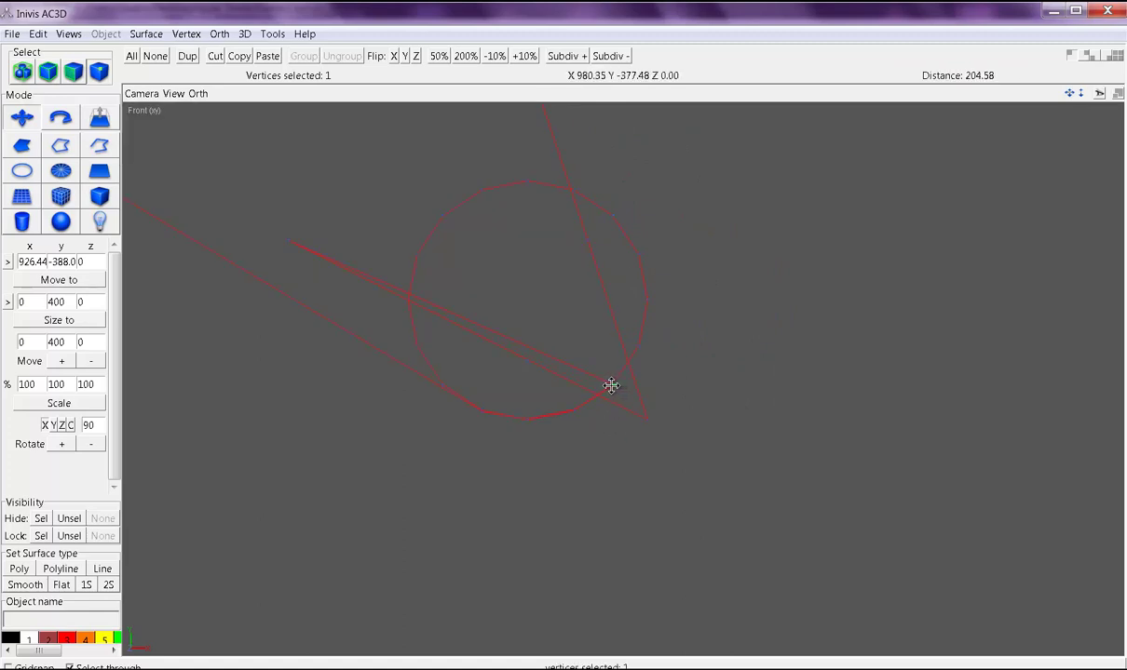
{"action": "left_click_drag", "start_coordinate": [610, 385], "coordinate": [610, 386]}
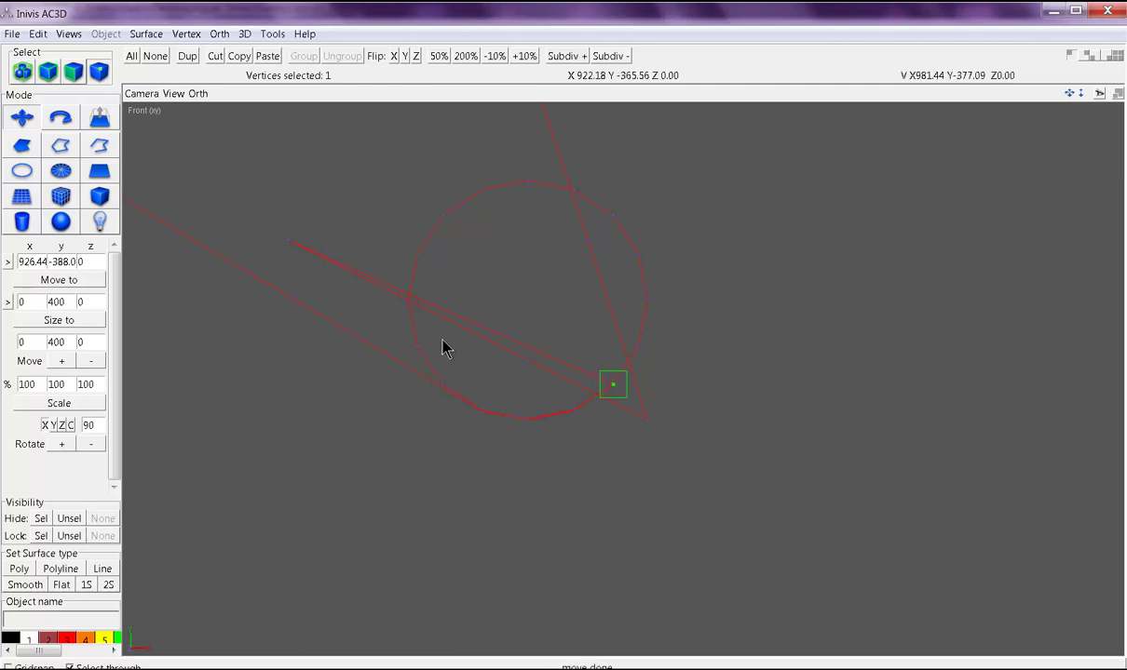
Delete the leftover lower-edge vertex that lies outside the circle, to its left.
{"action": "left_click", "coordinate": [290, 240]}
{"action": "key", "text": "Delete"}
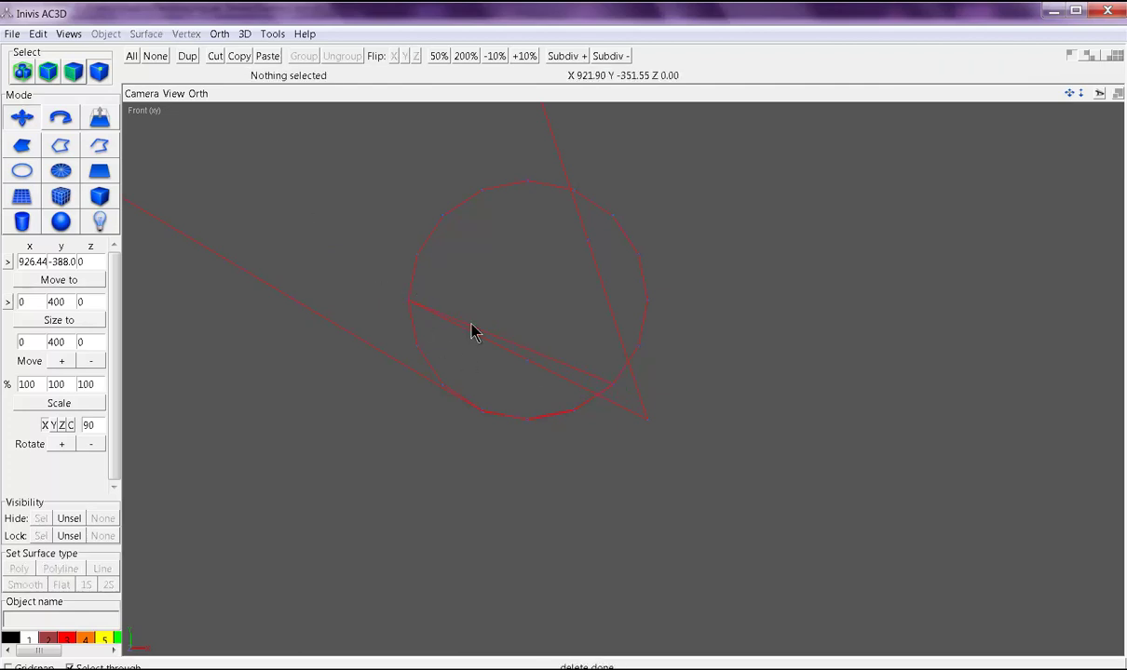
{"action": "left_click", "coordinate": [410, 303]}
{"action": "key", "text": "Delete"}
{"action": "key", "text": "Delete"}
{"action": "key", "text": "ctrl+z"}
{"action": "left_click", "coordinate": [455, 329]}
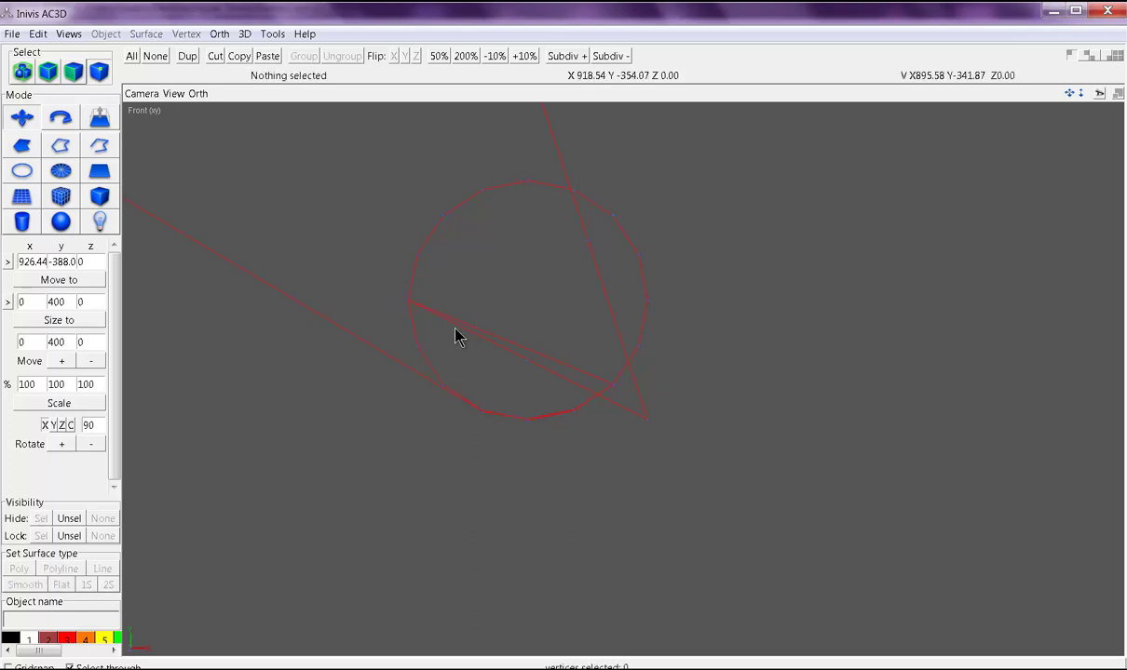
Delete the leftover lower-edge vertex inside the circle and the plate's sharp lower right corner vertex.
{"action": "scroll", "coordinate": [473, 329], "scroll_direction": "up", "scroll_amount": 3}
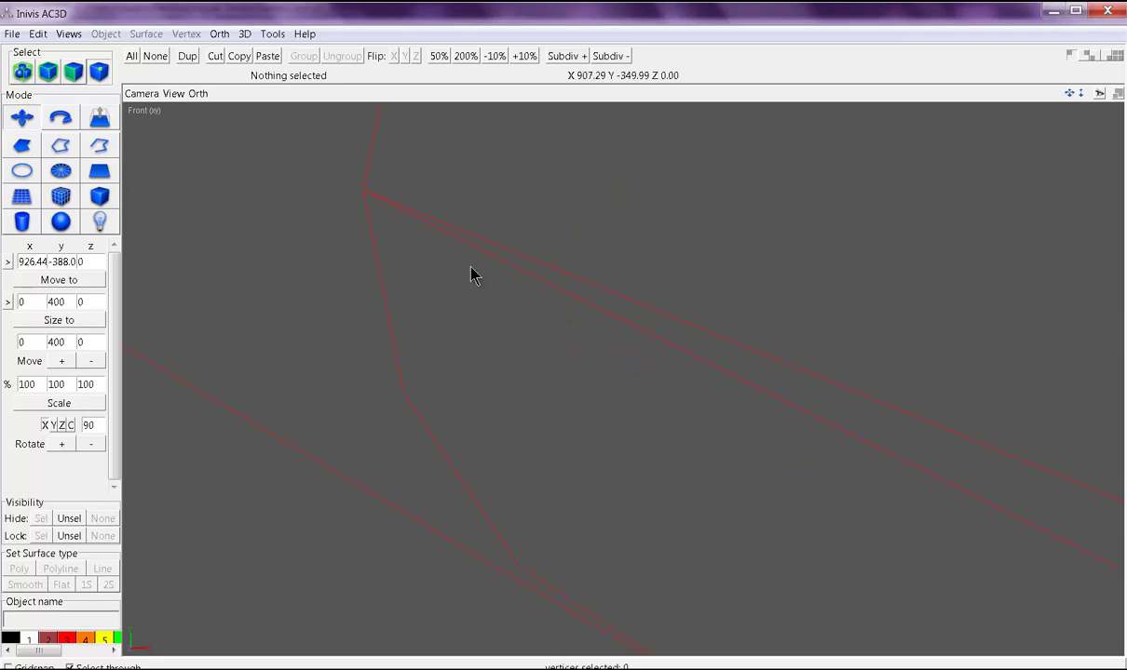
{"action": "scroll", "coordinate": [586, 353], "scroll_direction": "up", "scroll_amount": 1}
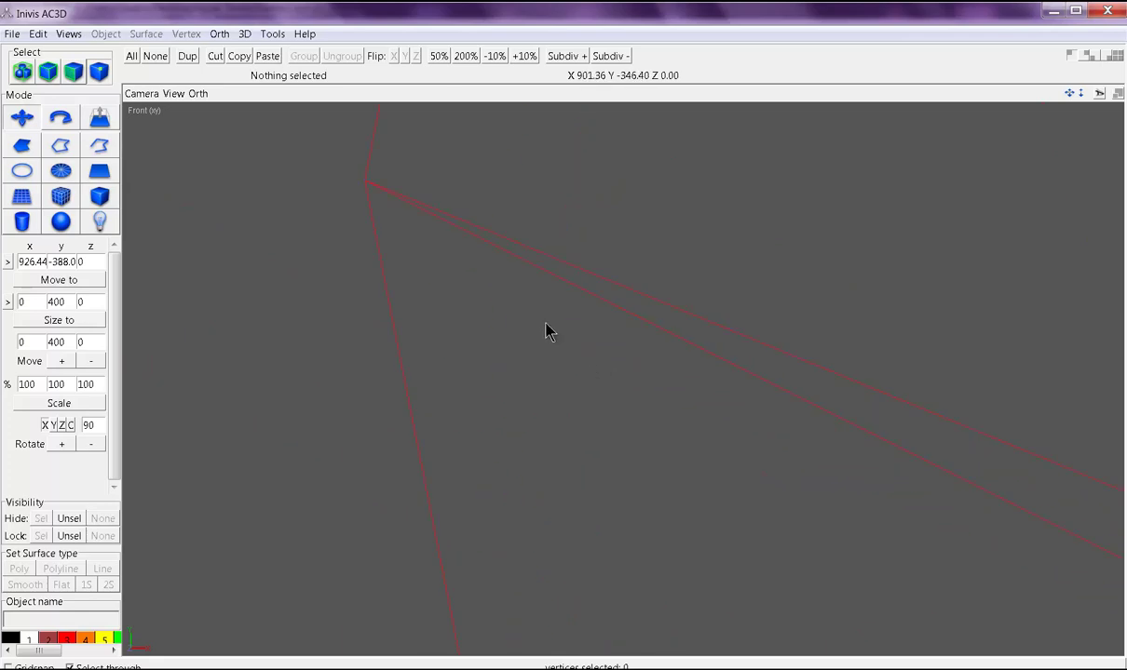
{"action": "scroll", "coordinate": [388, 211], "scroll_direction": "up", "scroll_amount": 3}
{"action": "scroll", "coordinate": [389, 211], "scroll_direction": "down", "scroll_amount": 5}
{"action": "scroll", "coordinate": [649, 405], "scroll_direction": "down", "scroll_amount": 2}
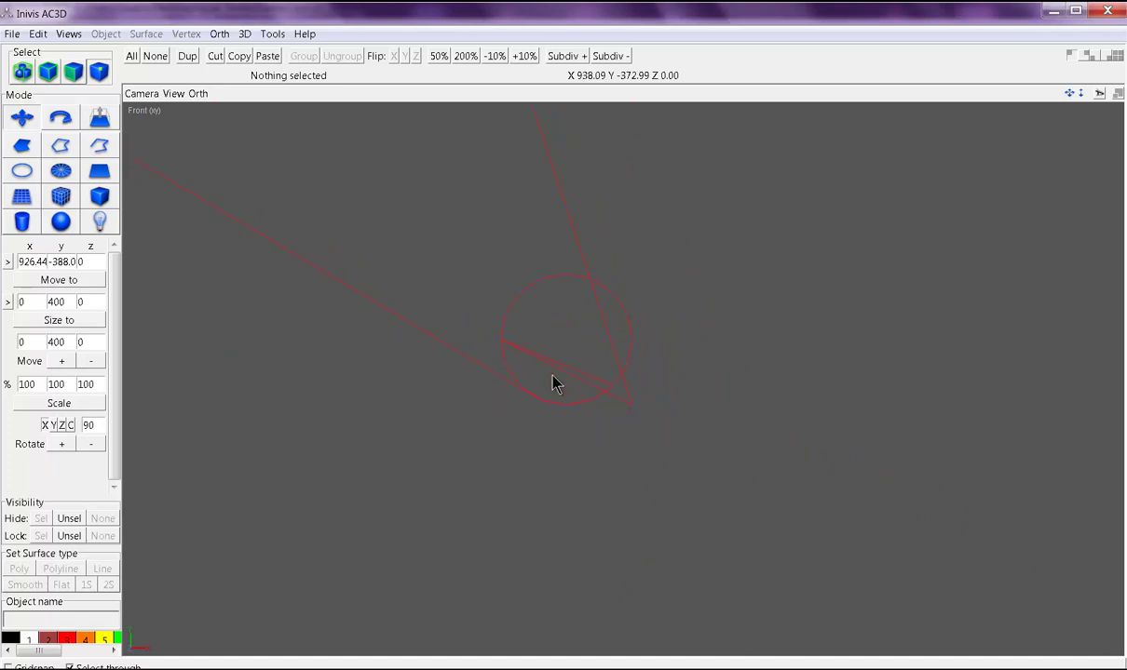
{"action": "scroll", "coordinate": [553, 381], "scroll_direction": "up", "scroll_amount": 3}
{"action": "left_click_drag", "start_coordinate": [406, 314], "coordinate": [442, 365]}
{"action": "key", "text": "Delete"}
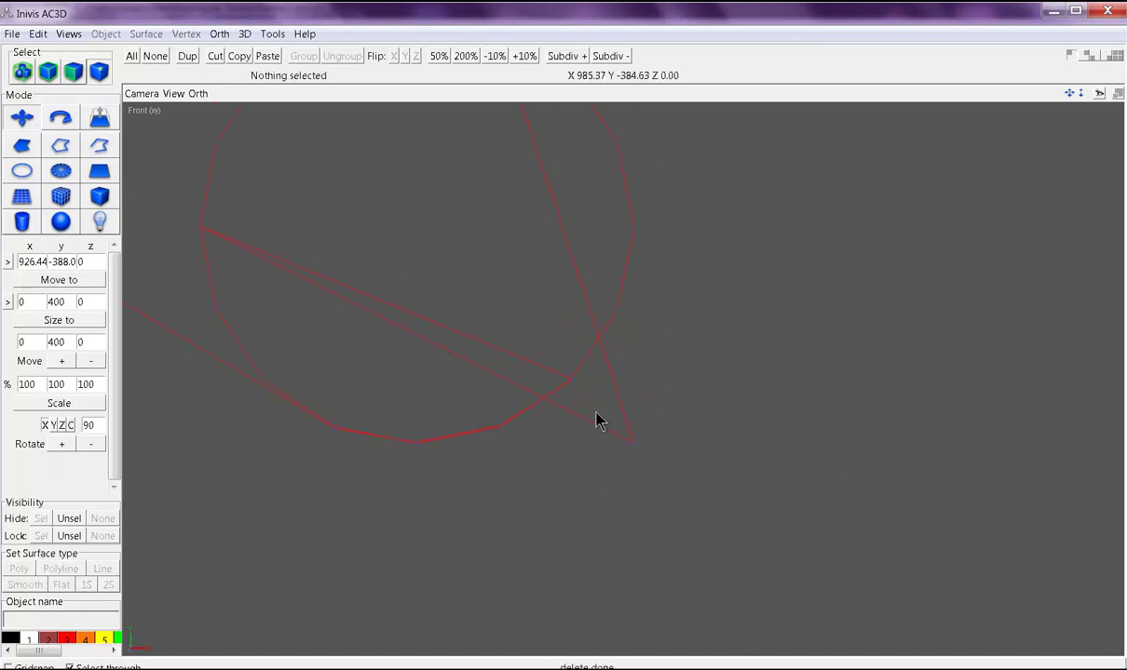
{"action": "left_click_drag", "start_coordinate": [596, 417], "coordinate": [684, 464]}
{"action": "key", "text": "Delete"}
Move two inserted vertices of the tapered right edge onto the circle's right arc, the upper one at about X 996, Y -342.
{"action": "scroll", "coordinate": [548, 341], "scroll_direction": "down", "scroll_amount": 3}
{"action": "middle_click_drag", "start_coordinate": [500, 319], "coordinate": [477, 375]}
{"action": "left_click", "coordinate": [515, 314]}
{"action": "left_click_drag", "start_coordinate": [522, 315], "coordinate": [589, 453]}
{"action": "middle_click_drag", "start_coordinate": [498, 186], "coordinate": [481, 304]}
{"action": "left_click_drag", "start_coordinate": [418, 174], "coordinate": [440, 214]}
{"action": "left_click_drag", "start_coordinate": [436, 203], "coordinate": [592, 518]}
Move the right edge's uppermost inserted vertex onto the circle's upper right arc at about X 992, Y -323.
{"action": "scroll", "coordinate": [570, 358], "scroll_direction": "down", "scroll_amount": 3}
{"action": "right_click_drag", "start_coordinate": [570, 359], "coordinate": [415, 447]}
{"action": "scroll", "coordinate": [413, 396], "scroll_direction": "down", "scroll_amount": 2}
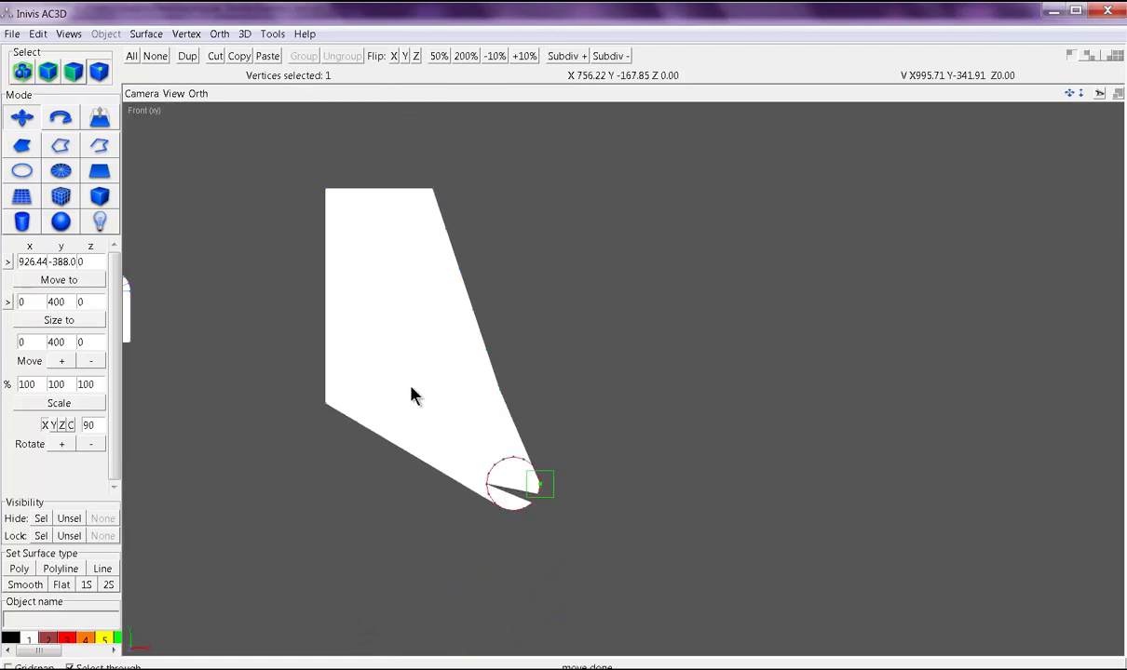
{"action": "left_click_drag", "start_coordinate": [446, 228], "coordinate": [533, 455]}
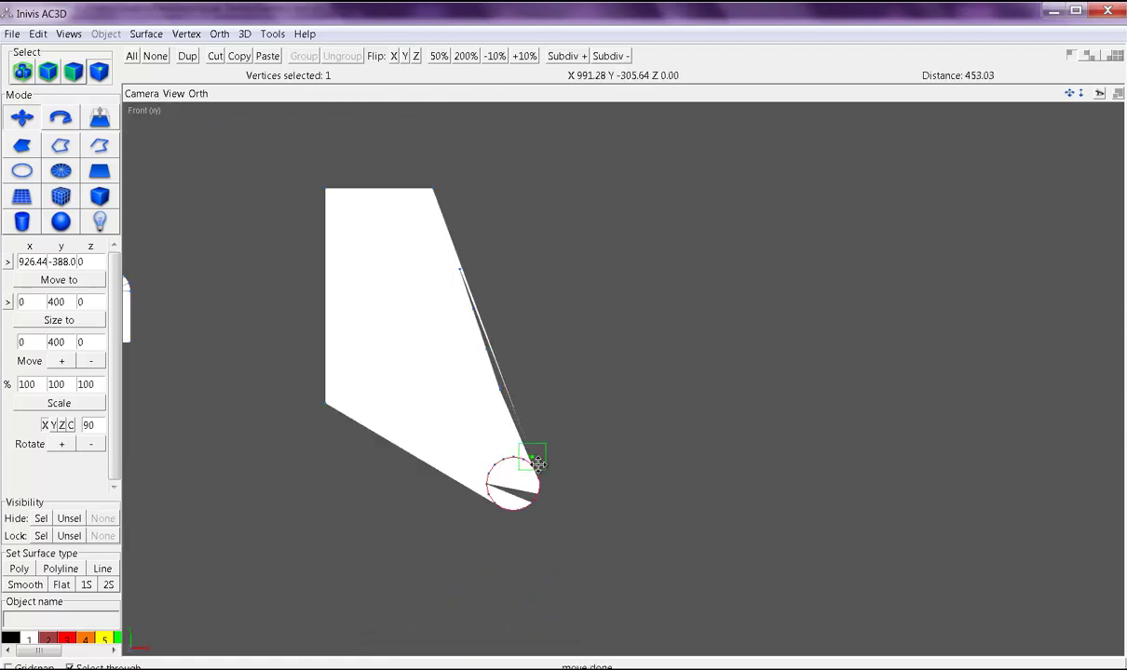
{"action": "scroll", "coordinate": [532, 455], "scroll_direction": "up", "scroll_amount": 3}
{"action": "right_click_drag", "start_coordinate": [535, 488], "coordinate": [764, 288]}
{"action": "scroll", "coordinate": [763, 288], "scroll_direction": "up", "scroll_amount": 4}
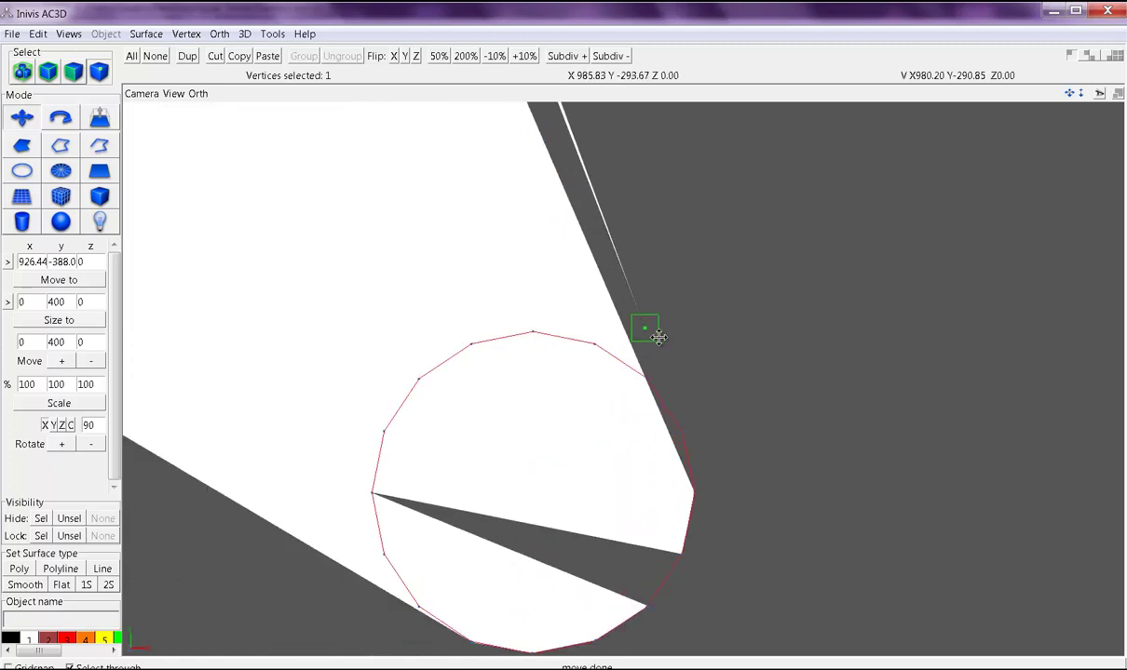
{"action": "left_click_drag", "start_coordinate": [649, 349], "coordinate": [683, 443]}
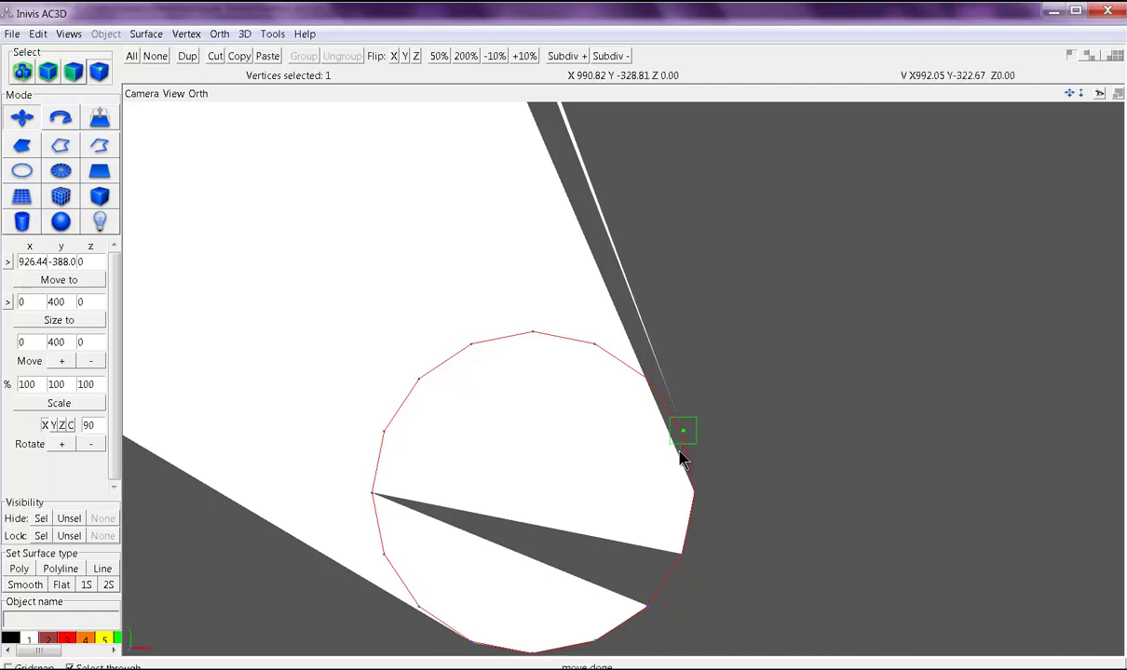
Delete the four leftover inserted vertices along the plate's tapered right edge above the guide circle.
{"action": "scroll", "coordinate": [637, 387], "scroll_direction": "down", "scroll_amount": 3}
{"action": "scroll", "coordinate": [635, 381], "scroll_direction": "down", "scroll_amount": 3}
{"action": "right_click_drag", "start_coordinate": [526, 212], "coordinate": [472, 315]}
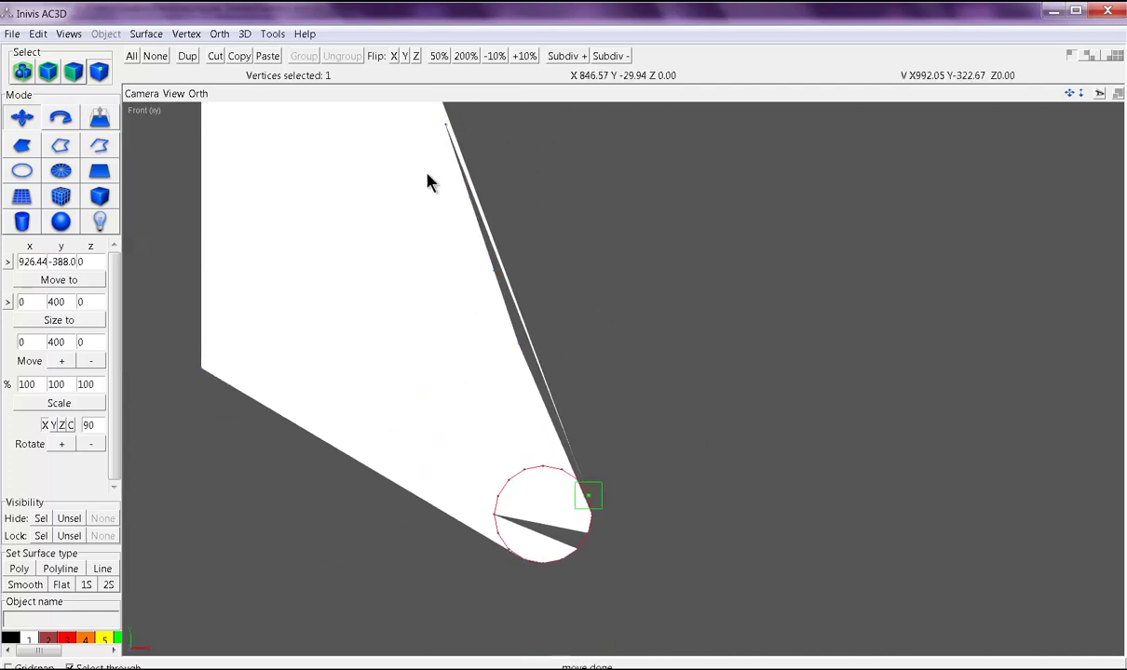
{"action": "left_click_drag", "start_coordinate": [424, 122], "coordinate": [533, 413]}
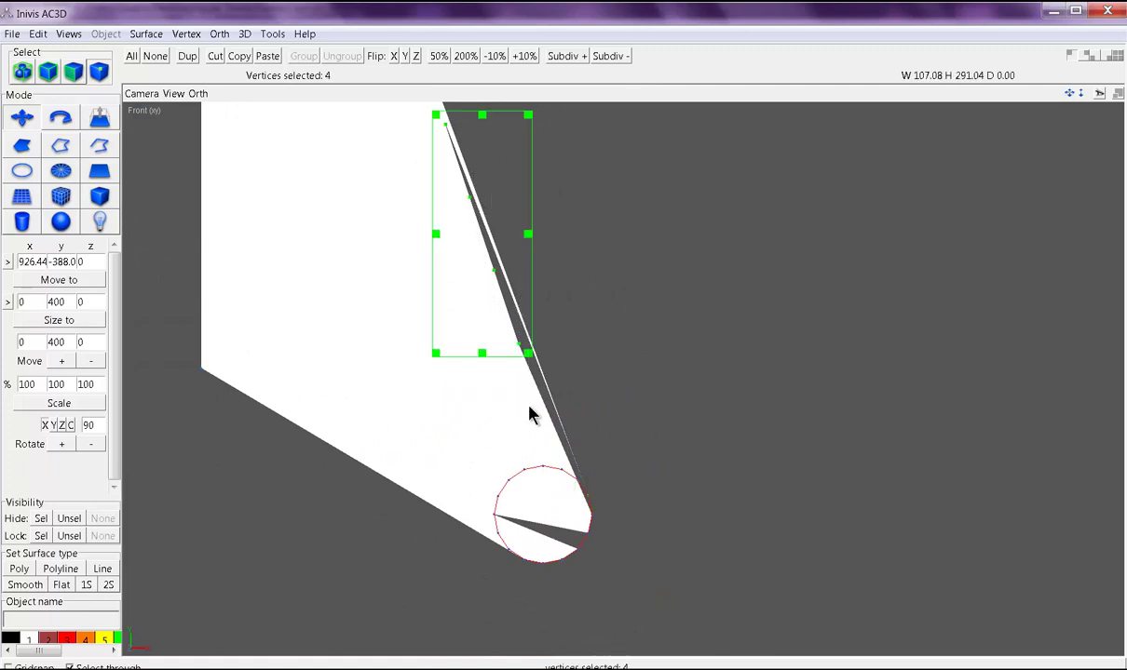
{"action": "key", "text": "Delete"}
Isolate the plate's stray outline vertex at the guide circle's leftmost point and delete it to close the notch in the rounded corner.
{"action": "right_click_drag", "start_coordinate": [619, 411], "coordinate": [654, 257]}
{"action": "scroll", "coordinate": [466, 326], "scroll_direction": "up", "scroll_amount": 3}
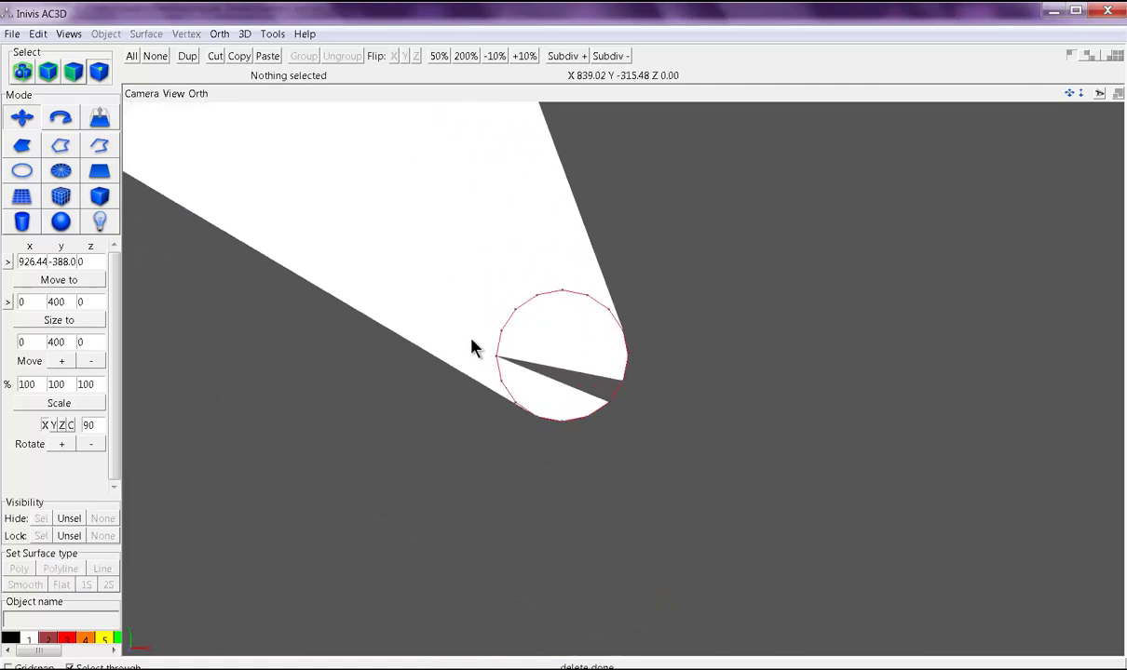
{"action": "left_click", "coordinate": [47, 72]}
{"action": "left_click", "coordinate": [233, 149]}
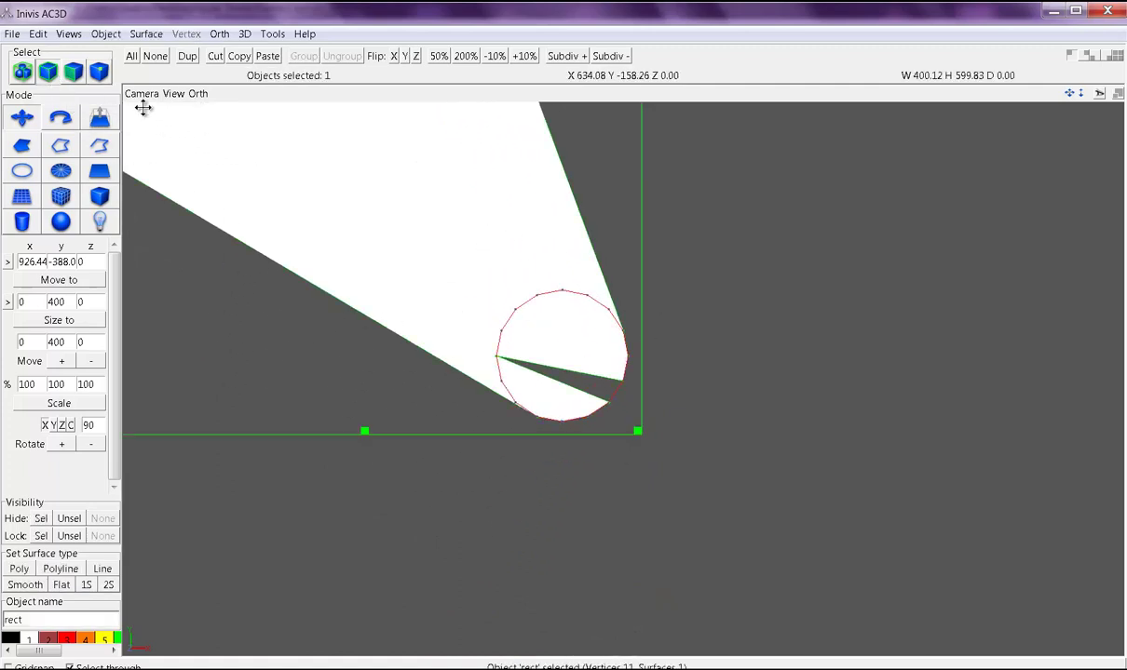
{"action": "left_click", "coordinate": [101, 74]}
{"action": "scroll", "coordinate": [418, 326], "scroll_direction": "down", "scroll_amount": 3}
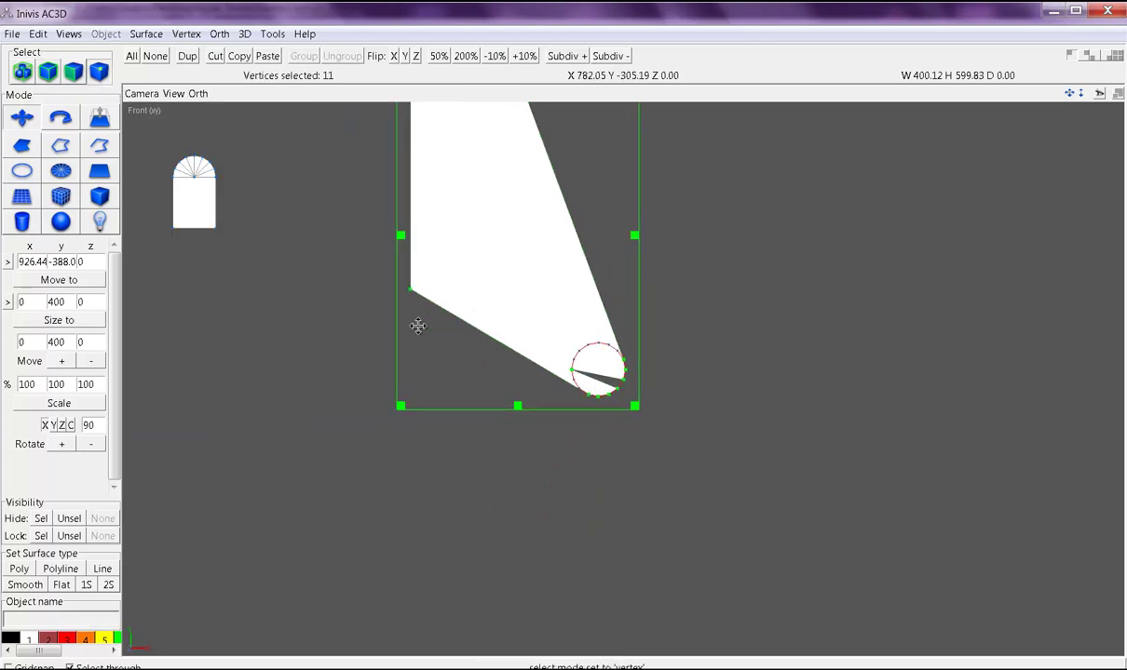
{"action": "left_click_drag", "start_coordinate": [424, 198], "coordinate": [579, 384]}
{"action": "scroll", "coordinate": [619, 422], "scroll_direction": "up", "scroll_amount": 4}
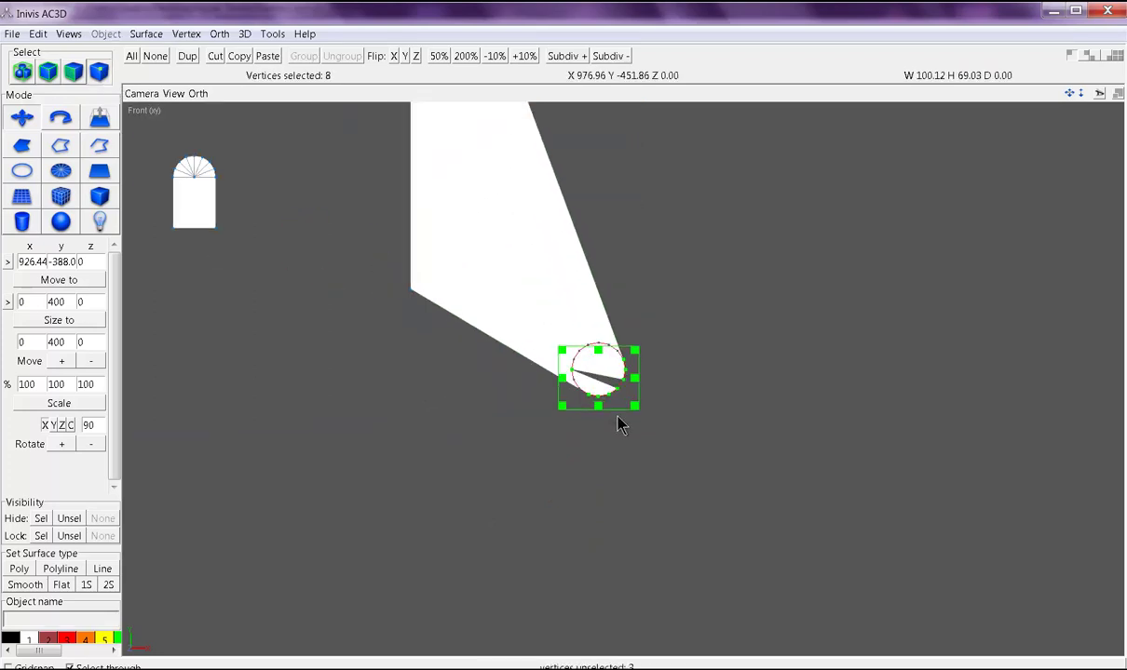
{"action": "left_click_drag", "start_coordinate": [495, 385], "coordinate": [698, 491]}
{"action": "left_click_drag", "start_coordinate": [577, 316], "coordinate": [685, 428]}
{"action": "key", "text": "Delete"}
{"action": "scroll", "coordinate": [652, 410], "scroll_direction": "down", "scroll_amount": 2}
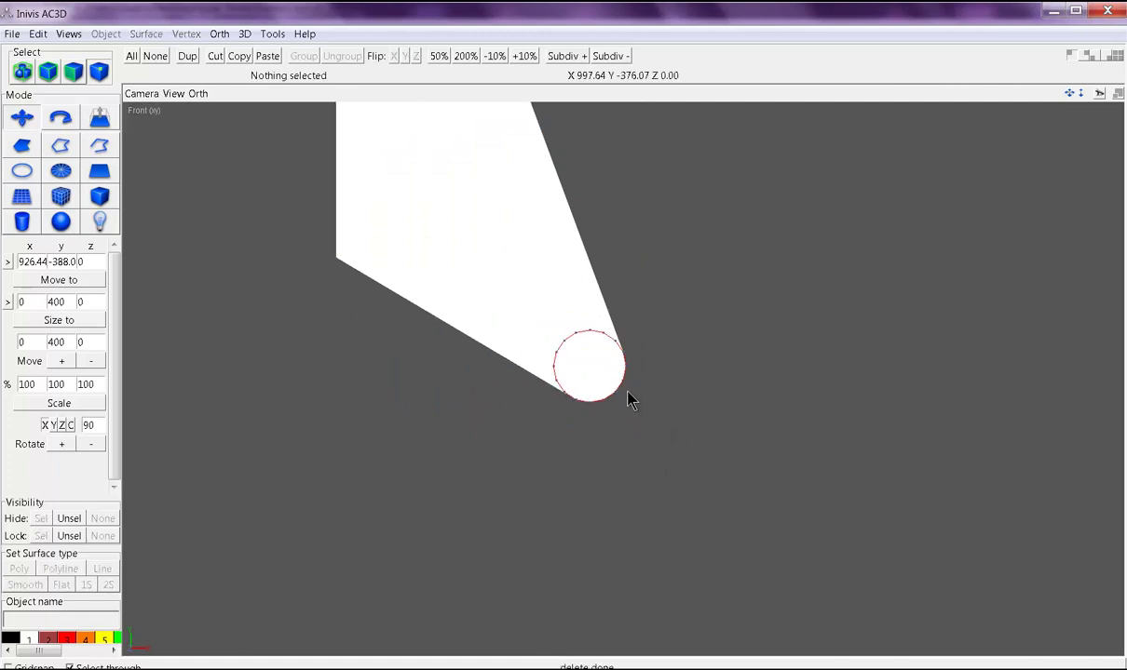
{"action": "scroll", "coordinate": [577, 500], "scroll_direction": "down", "scroll_amount": 1}
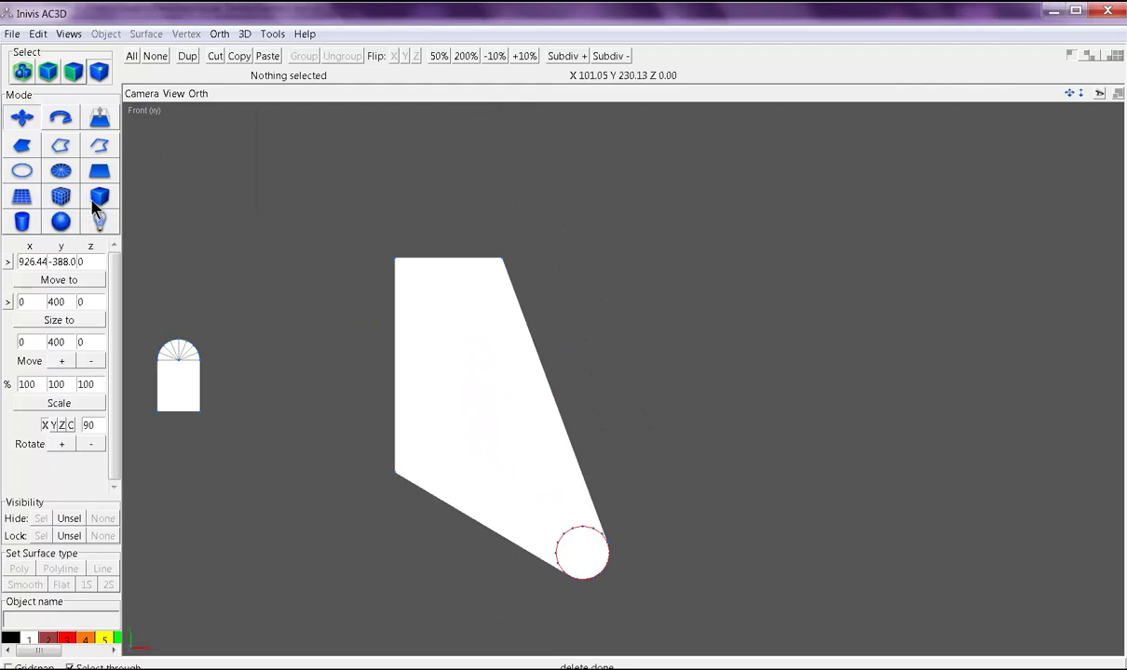
Draw a capped 20-segment cylinder about 36 wide and 38 high just below the plate's sloping lower edge.
{"action": "right_click_drag", "start_coordinate": [599, 437], "coordinate": [586, 315]}
{"action": "scroll", "coordinate": [573, 347], "scroll_direction": "up", "scroll_amount": 4}
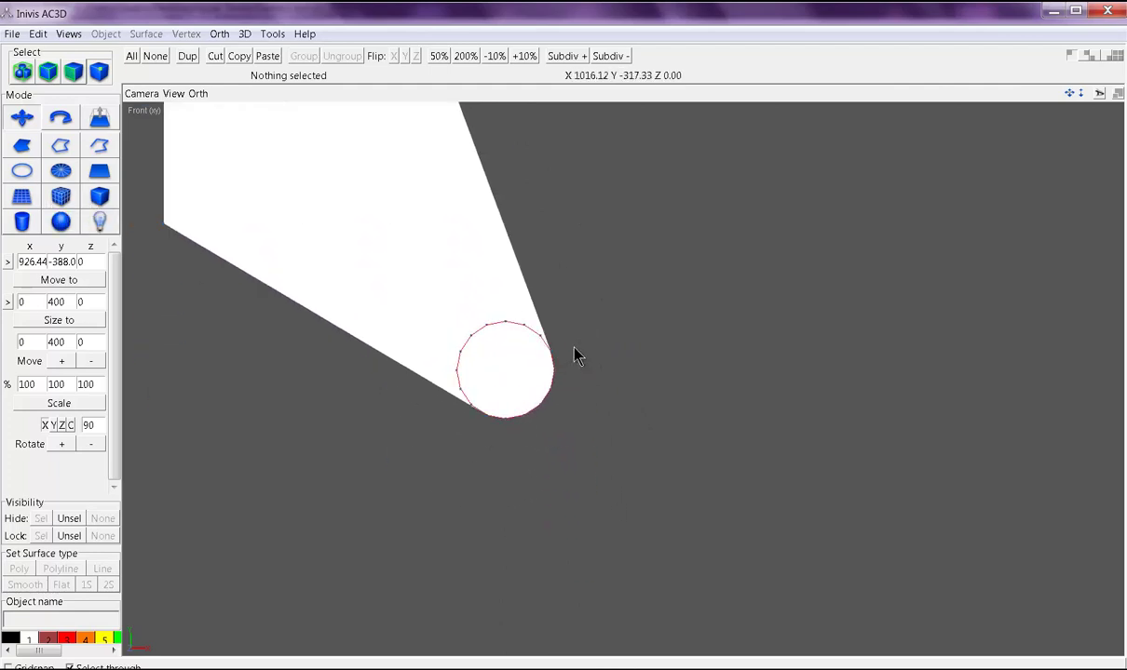
{"action": "right_click_drag", "start_coordinate": [485, 360], "coordinate": [668, 364]}
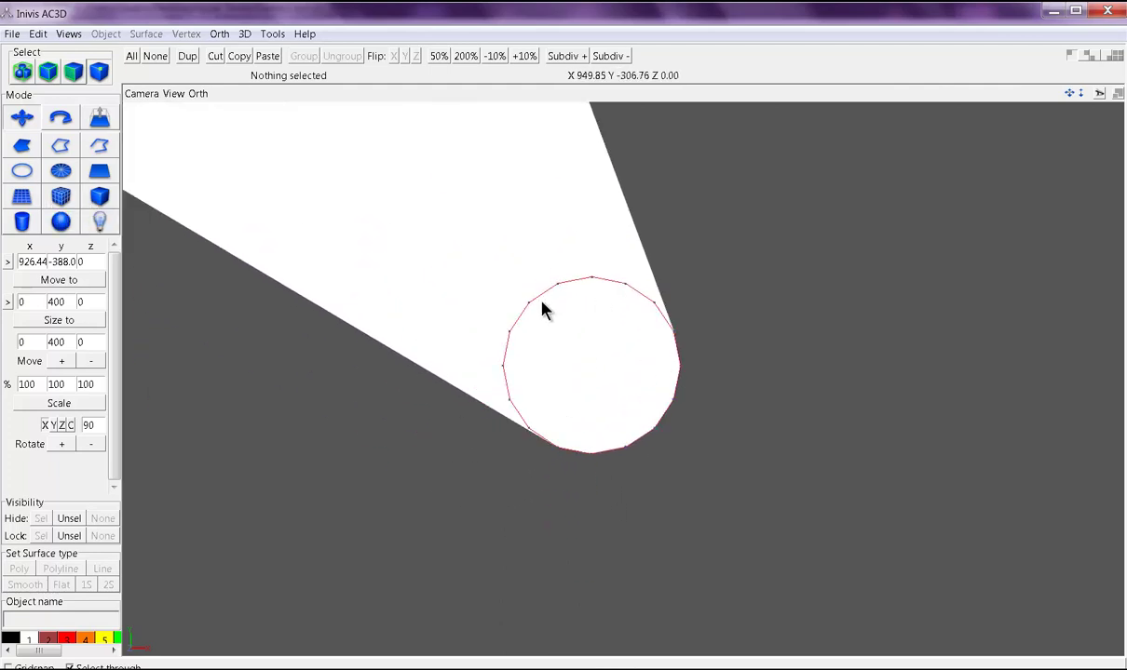
{"action": "left_click", "coordinate": [21, 225]}
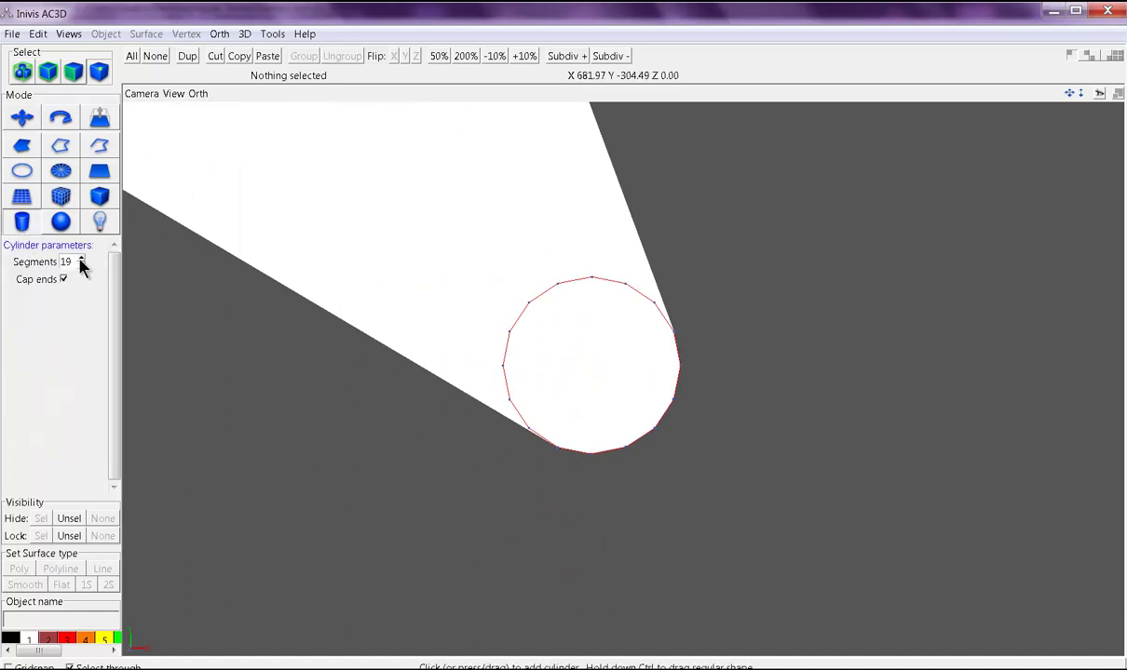
{"action": "left_click", "coordinate": [81, 259]}
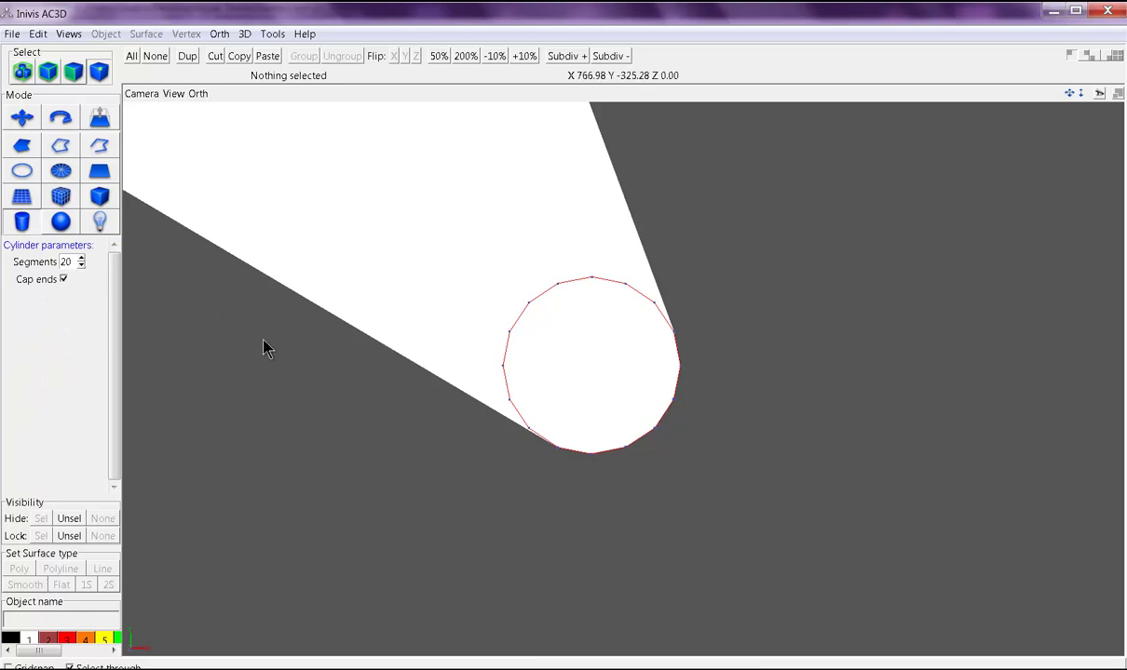
{"action": "left_click_drag", "start_coordinate": [260, 353], "coordinate": [324, 421]}
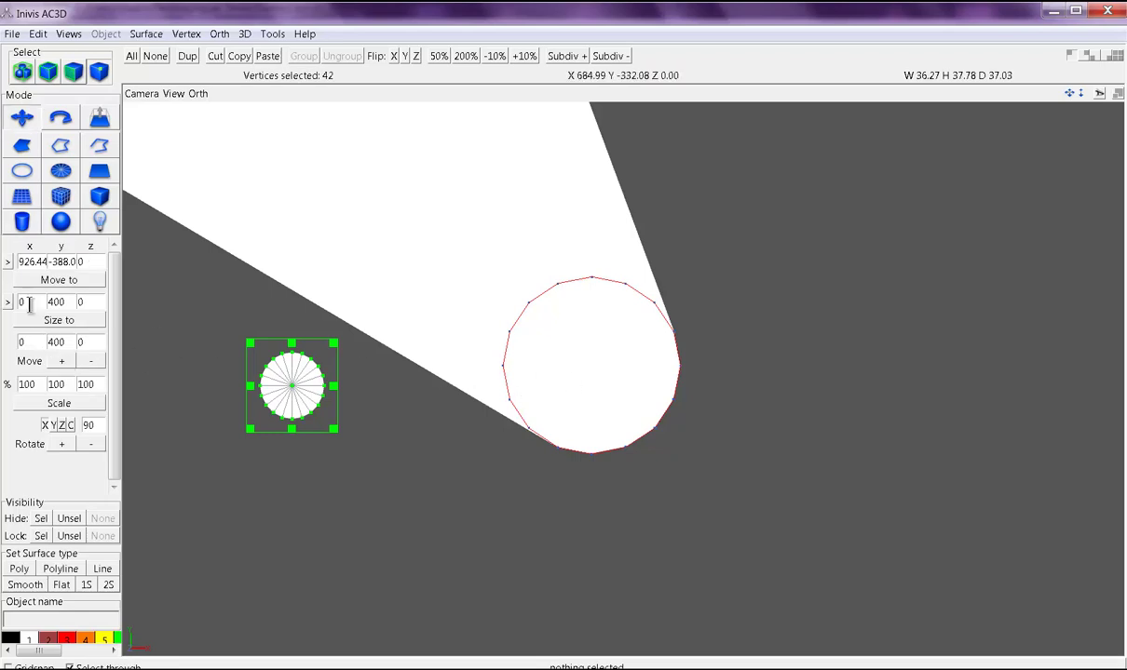
Resize the new cylinder to 30 in X, 30 in Y and 1000 in Z.
{"action": "left_click", "coordinate": [8, 304]}
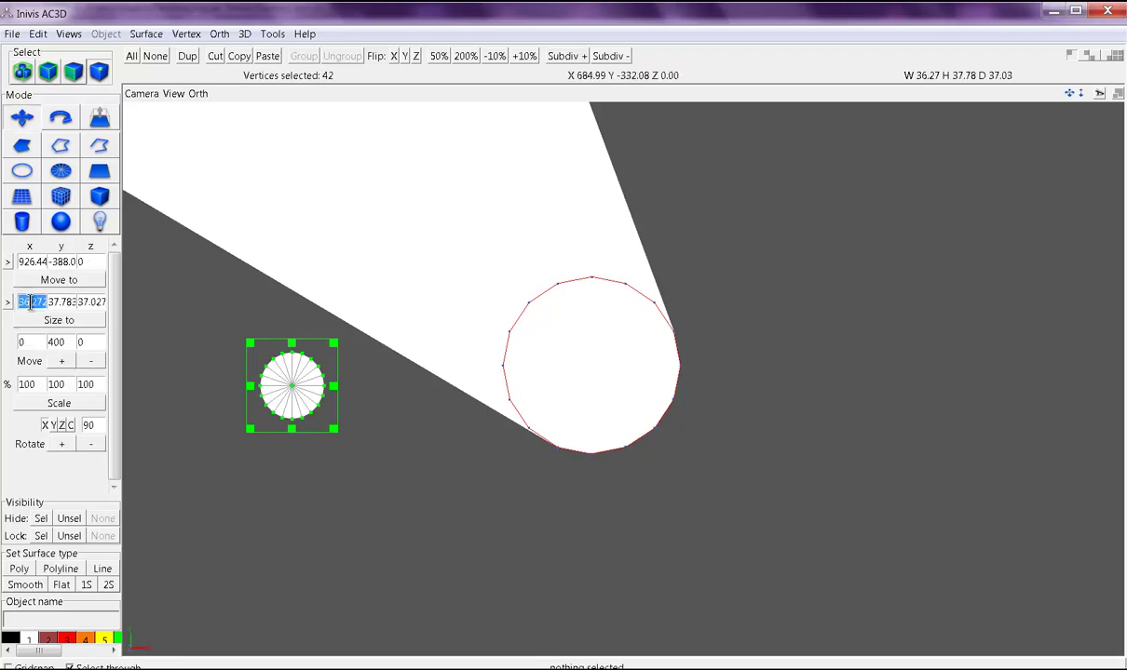
{"action": "type", "text": "30"}
{"action": "key", "text": "Tab"}
{"action": "type", "text": "3"}
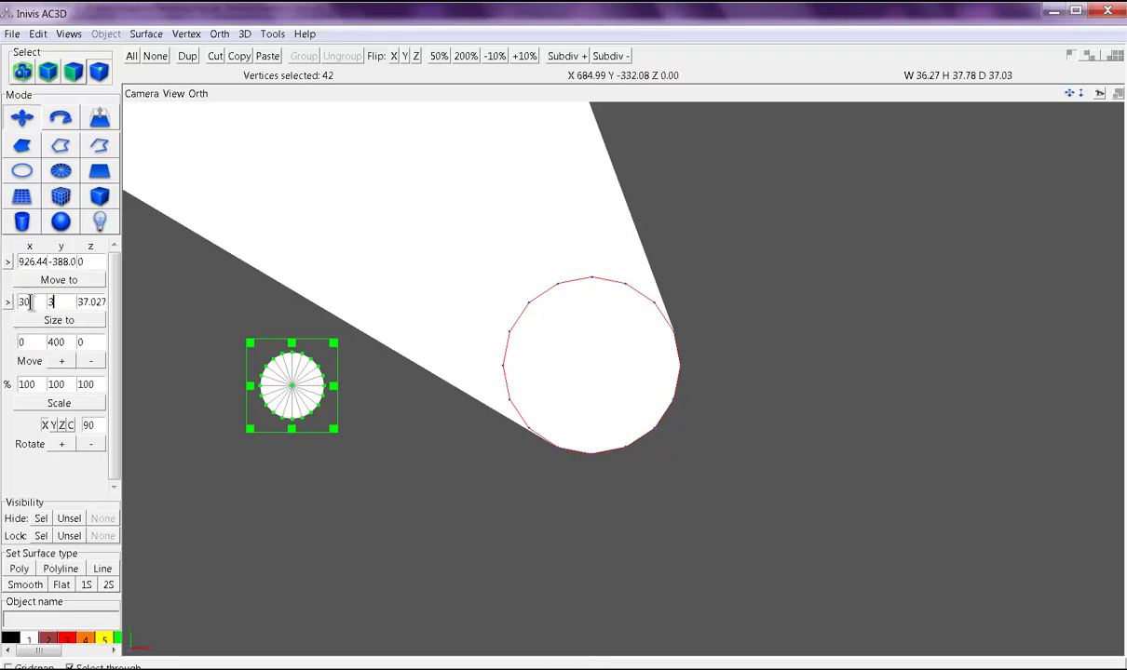
{"action": "double_click", "coordinate": [95, 303]}
{"action": "type", "text": "1000"}
{"action": "left_click", "coordinate": [92, 320]}
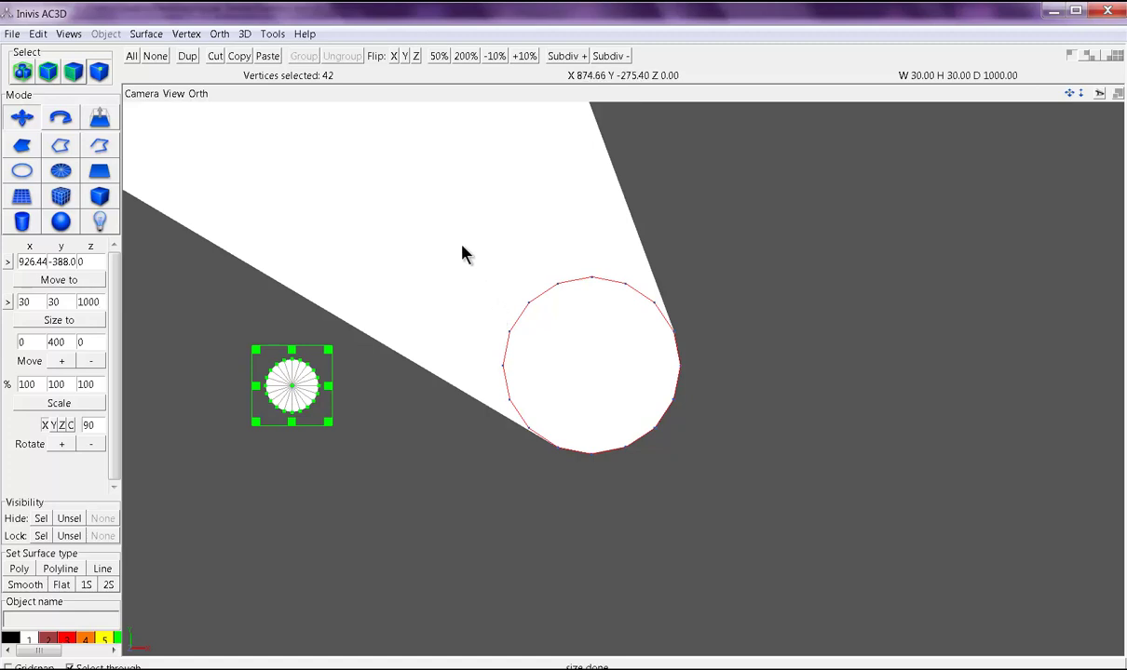
Move the cylinder to the guide circle's centre at about X 945.58, Y -341.8, Z 0.
{"action": "left_click", "coordinate": [48, 72]}
{"action": "left_click_drag", "start_coordinate": [445, 251], "coordinate": [585, 373]}
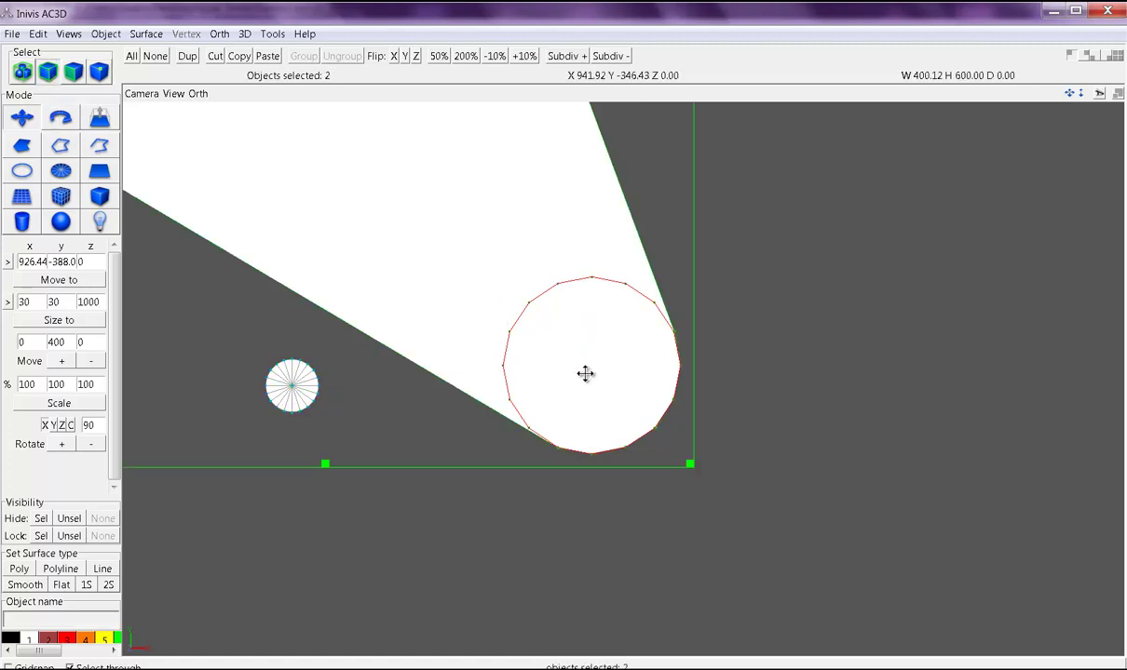
{"action": "right_click_drag", "start_coordinate": [442, 252], "coordinate": [342, 280]}
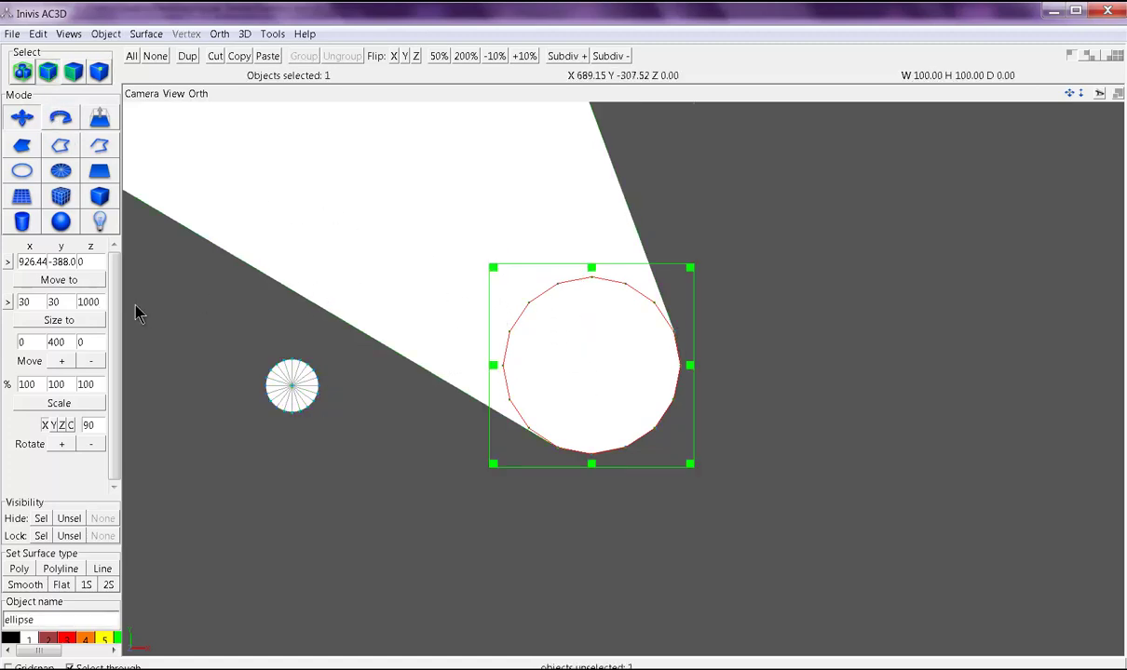
{"action": "left_click_drag", "start_coordinate": [189, 330], "coordinate": [322, 455]}
{"action": "left_click", "coordinate": [51, 278]}
Inspect in 3D how the long cylinder passes through the plate's rounded corner.
{"action": "scroll", "coordinate": [512, 364], "scroll_direction": "down", "scroll_amount": 4}
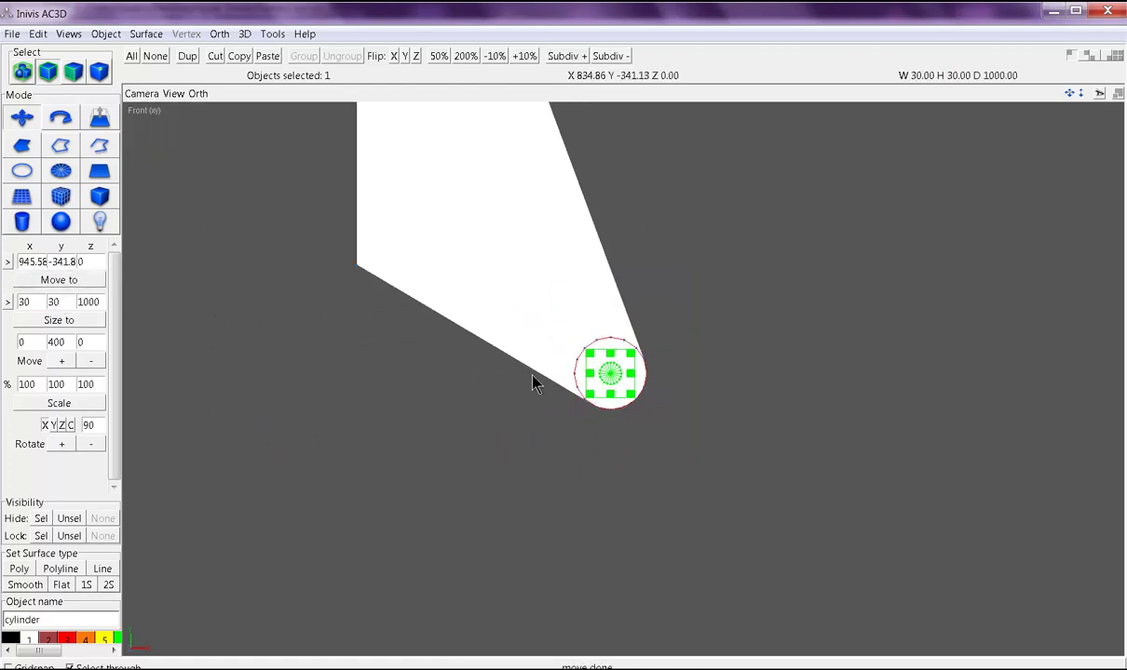
{"action": "key", "text": "space"}
{"action": "key", "text": "space"}
{"action": "scroll", "coordinate": [791, 529], "scroll_direction": "down", "scroll_amount": 10}
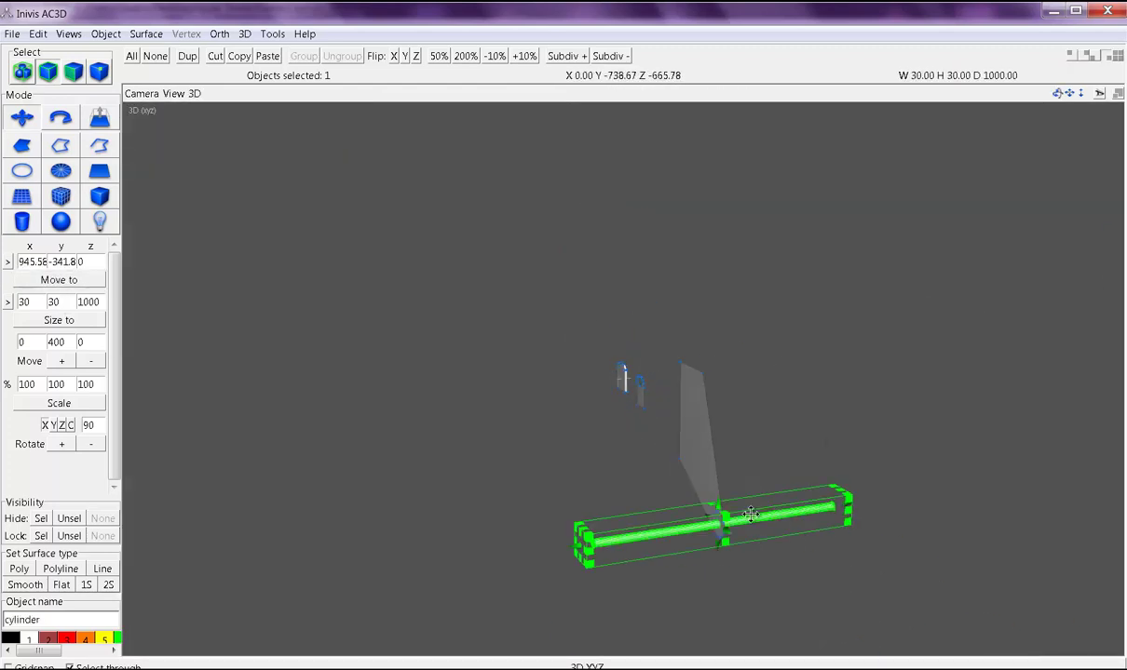
{"action": "scroll", "coordinate": [744, 478], "scroll_direction": "up", "scroll_amount": 8}
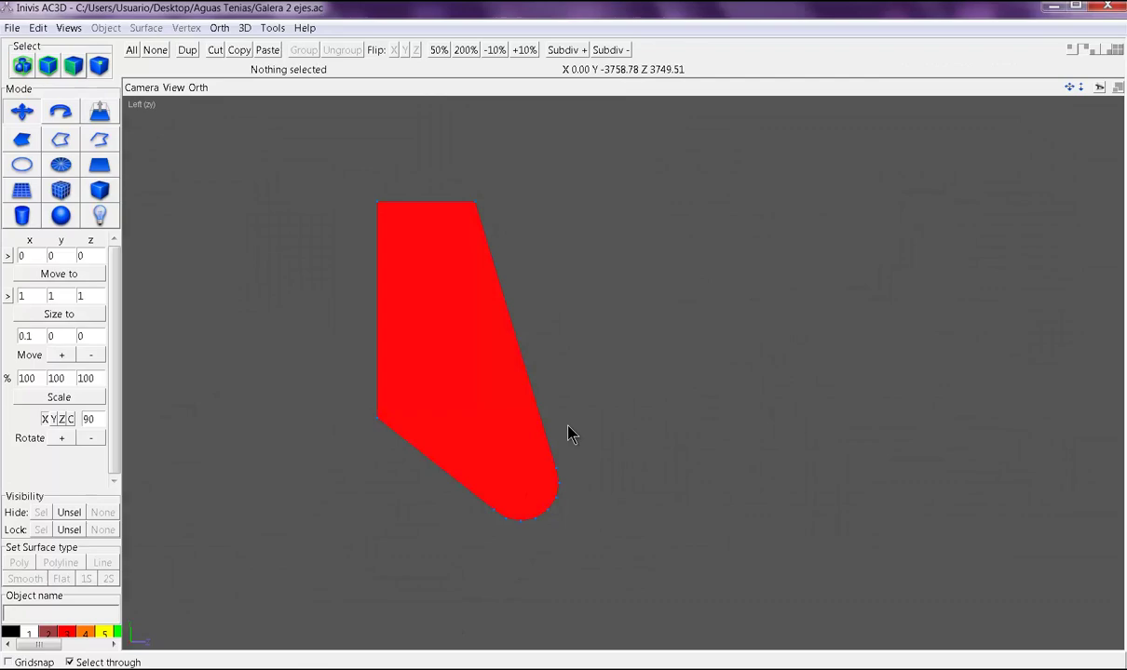
Switch to the trailer model Galera 2 ejes.ac and examine in 3D the pins at the leaf spring and drawbar mounts.
{"action": "scroll", "coordinate": [570, 435], "scroll_direction": "down", "scroll_amount": 10}
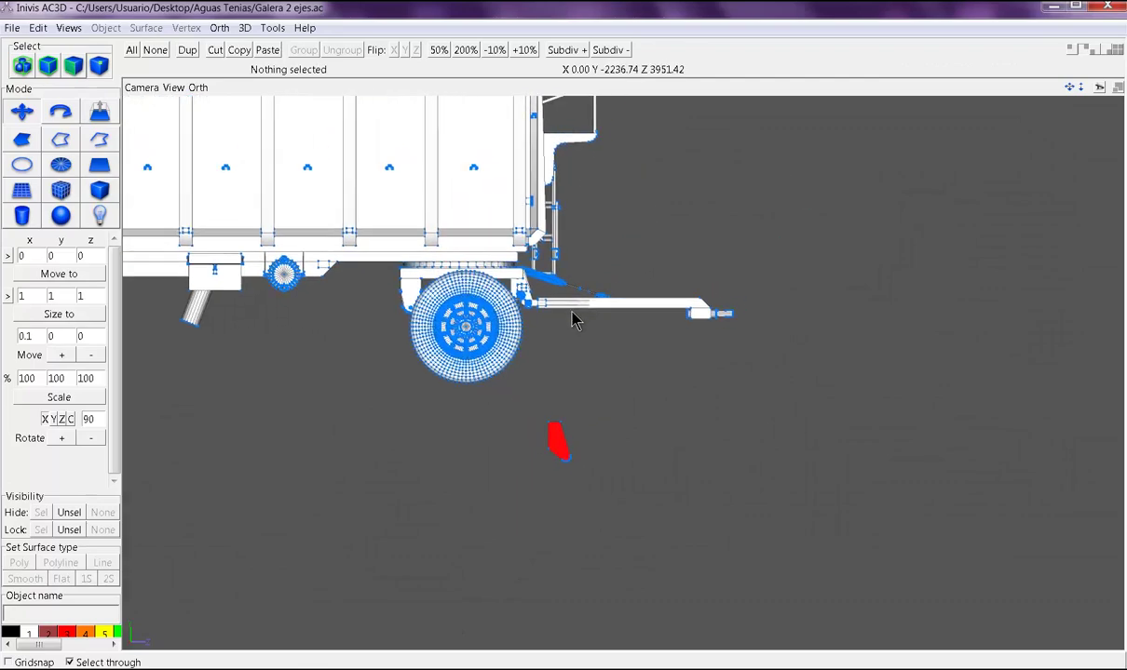
{"action": "mouse_move", "coordinate": [572, 312]}
{"action": "right_mouse_down"}
{"action": "mouse_move", "coordinate": [543, 329]}
{"action": "mouse_move", "coordinate": [557, 343]}
{"action": "mouse_move", "coordinate": [521, 279]}
{"action": "mouse_move", "coordinate": [549, 292]}
{"action": "mouse_move", "coordinate": [550, 309]}
{"action": "mouse_move", "coordinate": [561, 274]}
{"action": "mouse_move", "coordinate": [561, 296]}
{"action": "right_mouse_up"}
{"action": "key", "text": "space"}
{"action": "key", "text": "space"}
{"action": "scroll", "coordinate": [559, 279], "scroll_direction": "up", "scroll_amount": 5}
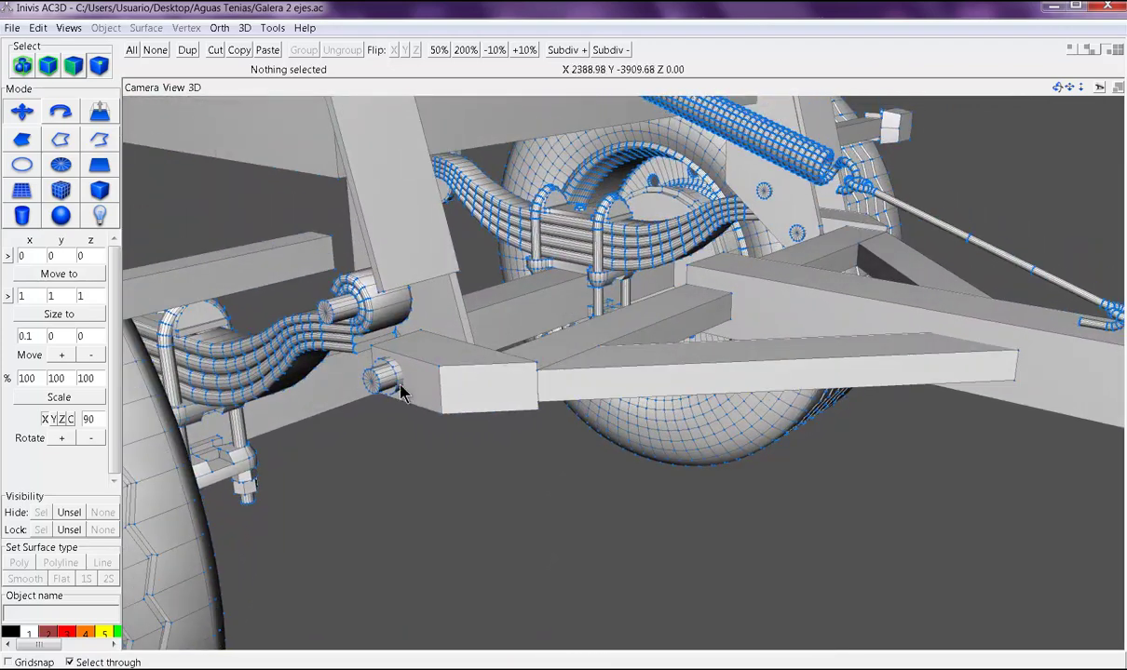
{"action": "left_click", "coordinate": [435, 369]}
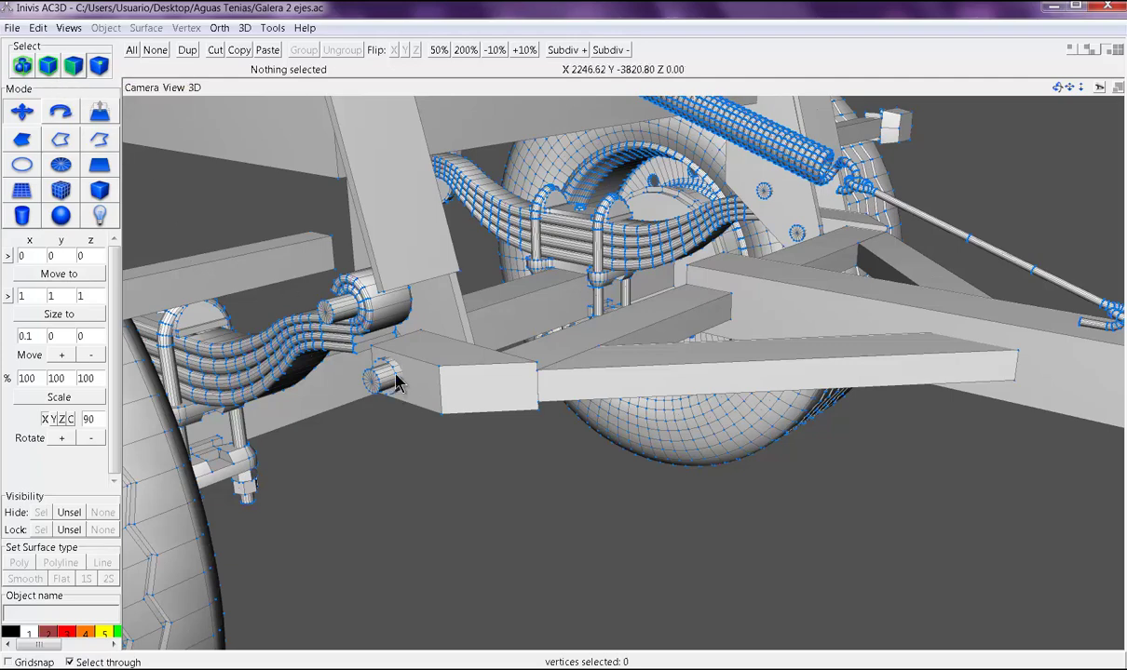
{"action": "scroll", "coordinate": [558, 477], "scroll_direction": "down", "scroll_amount": 5}
Undo the recent edits to the red bracket plate, including its move away from the trailer and its surface material change.
{"action": "key", "text": "ctrl+z"}
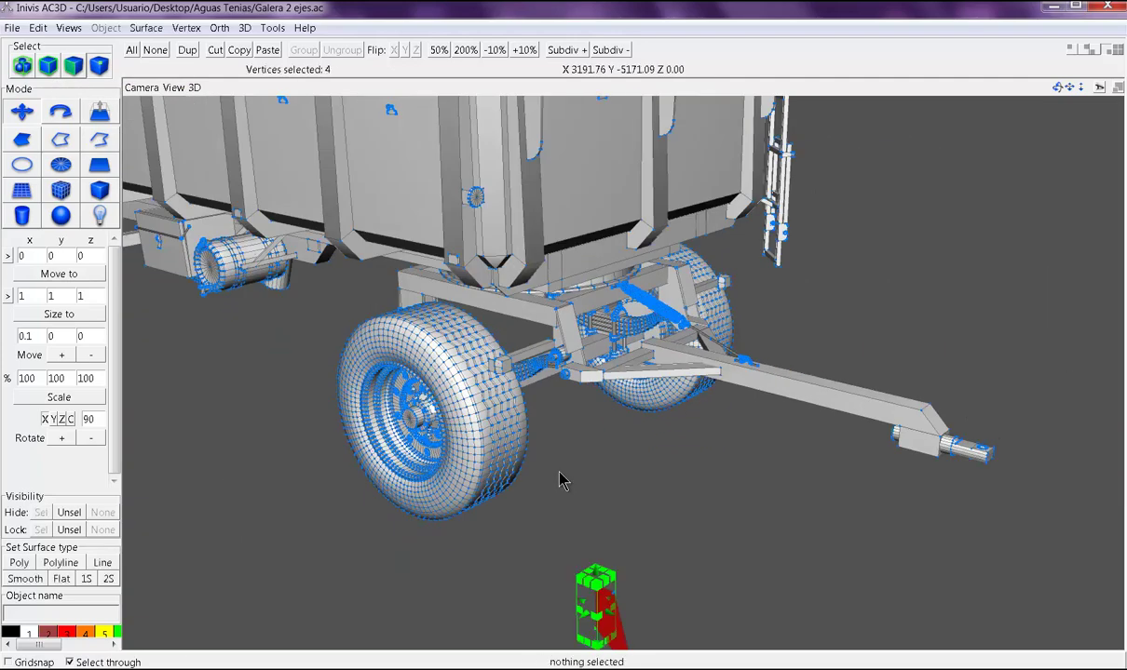
{"action": "key", "text": "ctrl+z"}
{"action": "key", "text": "ctrl+z"}
{"action": "key", "text": "ctrl+z"}
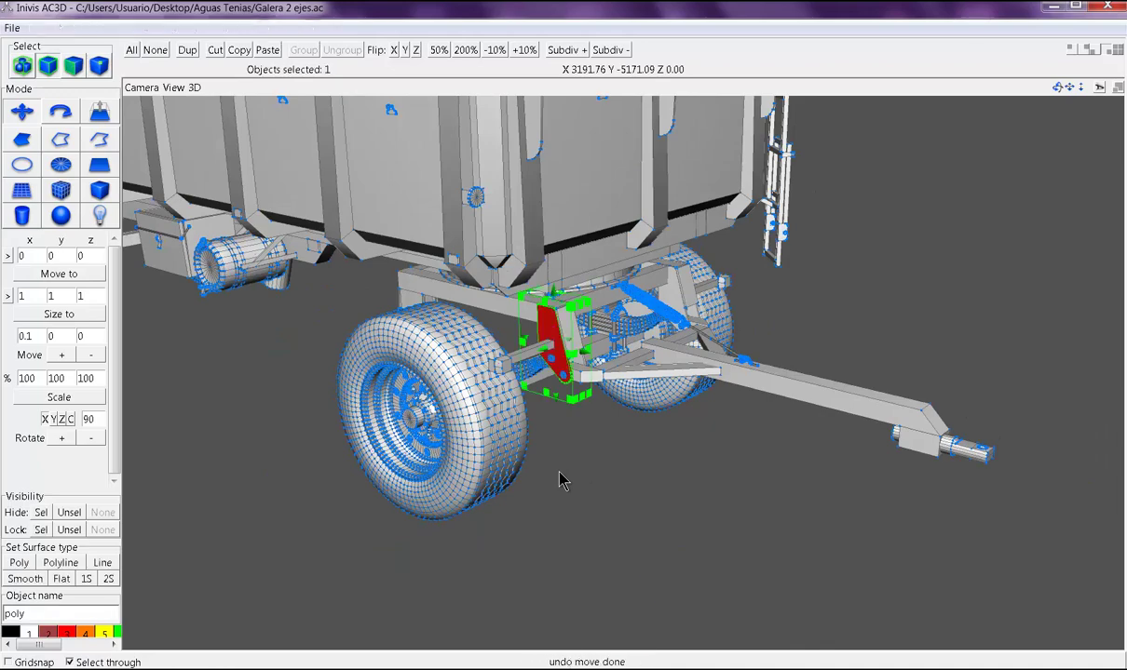
{"action": "key", "text": "ctrl+z"}
{"action": "key", "text": "ctrl+z"}
{"action": "scroll", "coordinate": [559, 479], "scroll_direction": "up", "scroll_amount": 5}
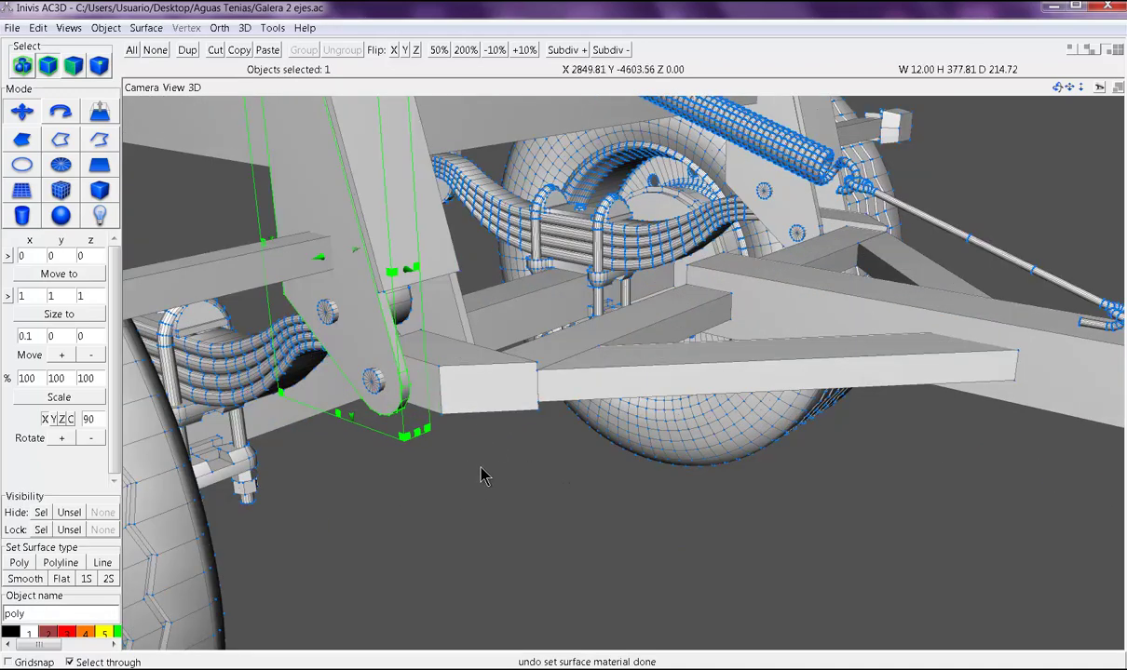
{"action": "middle_click_drag", "start_coordinate": [481, 467], "coordinate": [520, 466]}
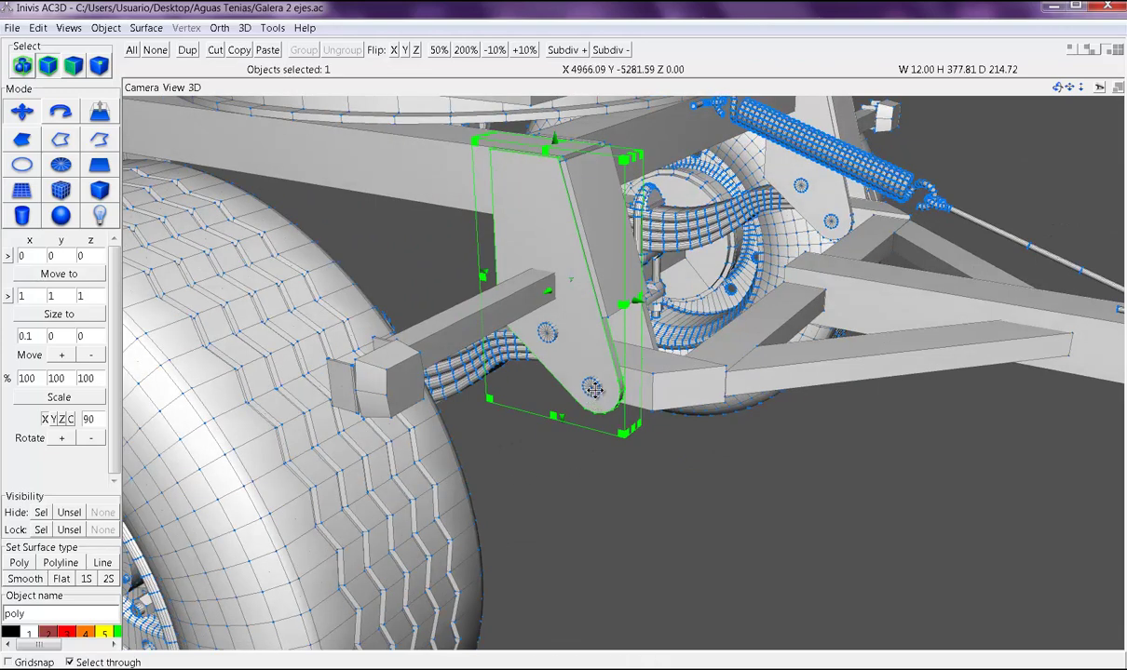
Shift the drawbar assembly's objects slightly forward in a wireframe side view, near the bracket's lower pivot hole.
{"action": "key", "text": "F5"}
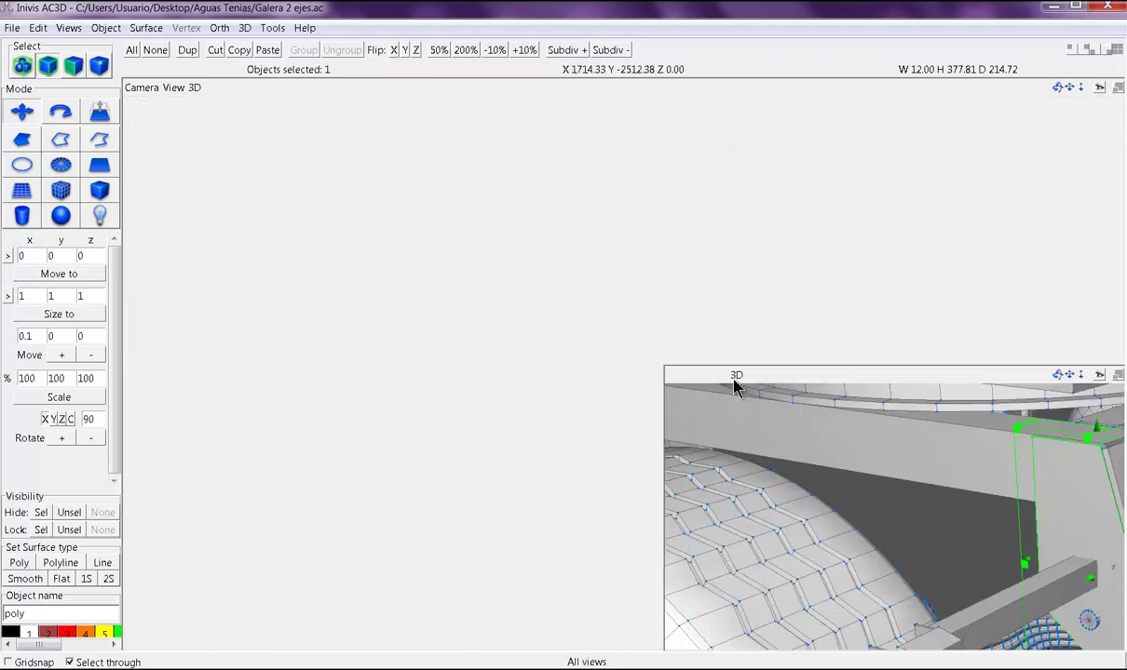
{"action": "key", "text": "space"}
{"action": "scroll", "coordinate": [606, 333], "scroll_direction": "up", "scroll_amount": 7}
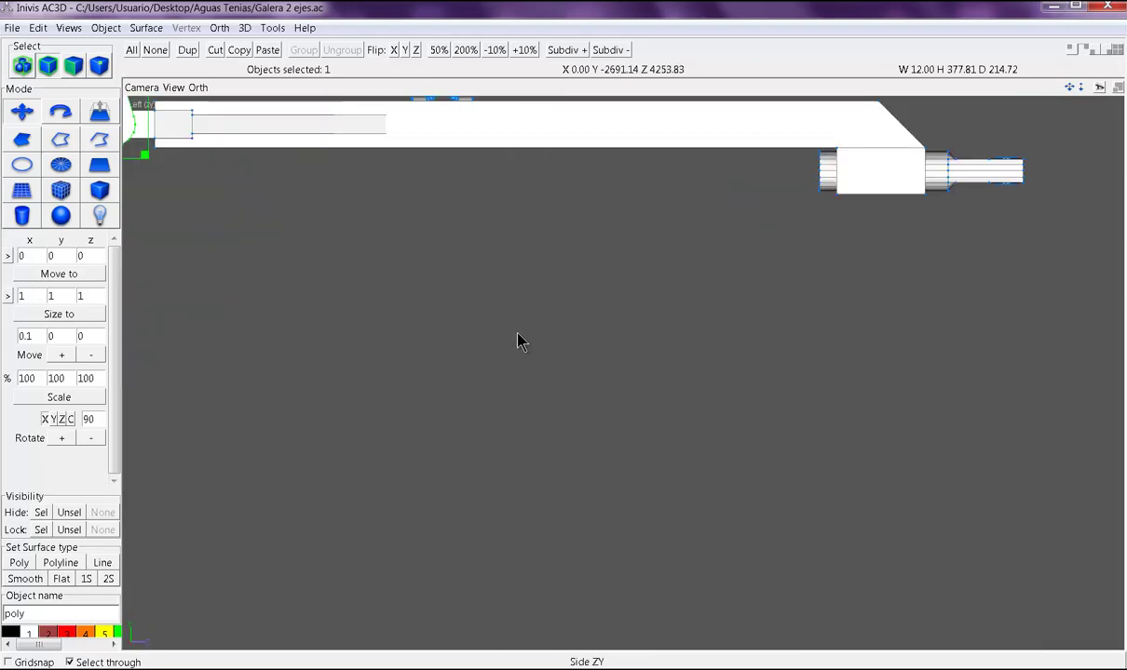
{"action": "middle_click_drag", "start_coordinate": [518, 333], "coordinate": [759, 432]}
{"action": "scroll", "coordinate": [712, 411], "scroll_direction": "down", "scroll_amount": 3}
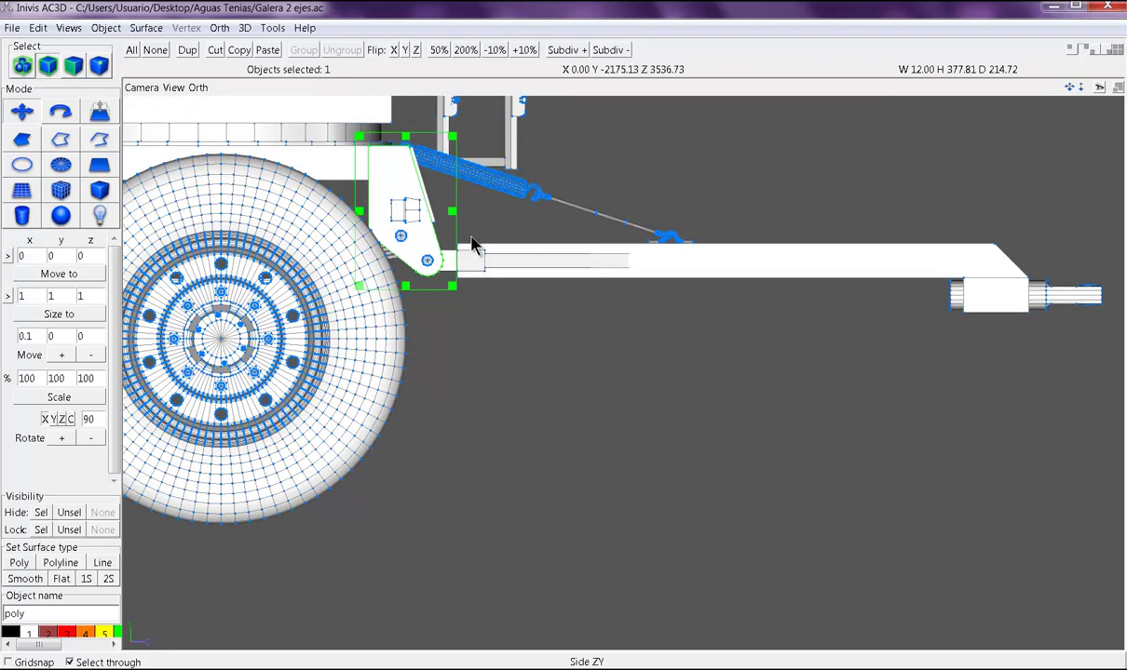
{"action": "left_click_drag", "start_coordinate": [472, 244], "coordinate": [943, 398]}
{"action": "scroll", "coordinate": [472, 311], "scroll_direction": "up", "scroll_amount": 3}
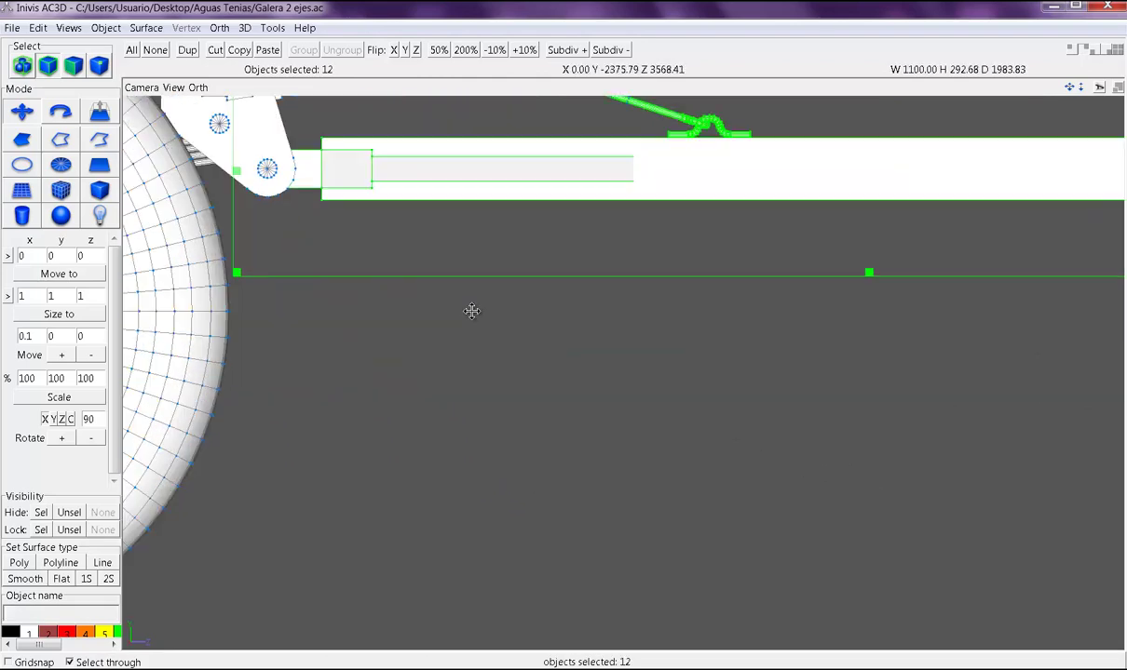
{"action": "scroll", "coordinate": [604, 395], "scroll_direction": "down", "scroll_amount": 3}
{"action": "scroll", "coordinate": [762, 445], "scroll_direction": "up", "scroll_amount": 3}
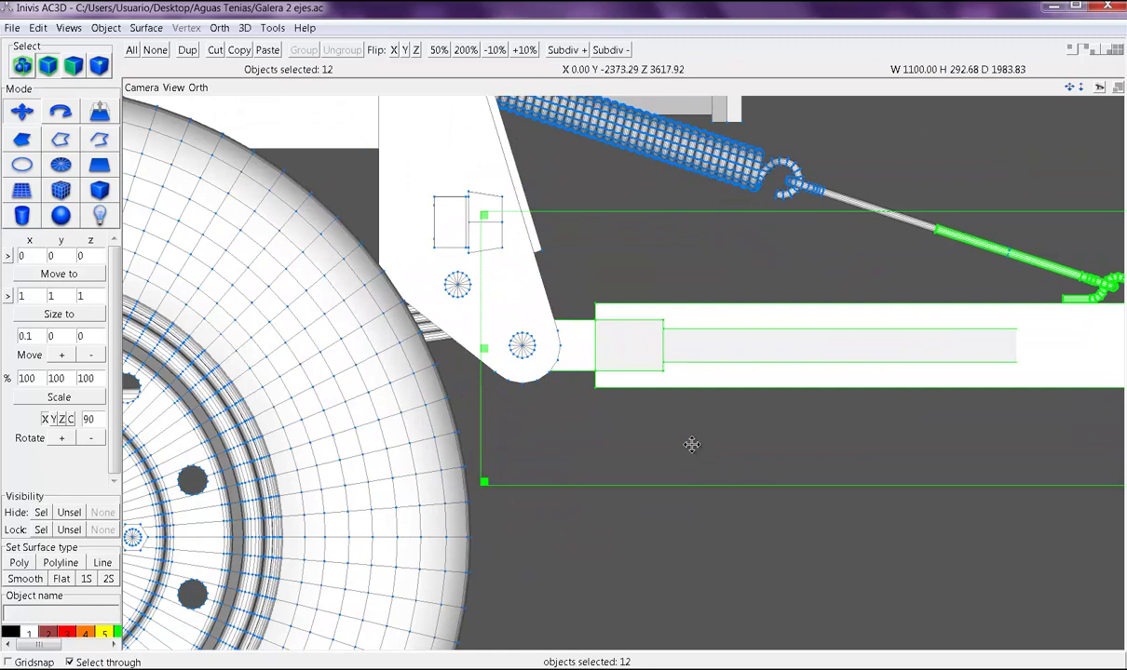
{"action": "key", "text": "F7"}
{"action": "mouse_move", "coordinate": [640, 379]}
{"action": "left_mouse_down"}
{"action": "mouse_move", "coordinate": [635, 360]}
{"action": "mouse_move", "coordinate": [667, 384]}
{"action": "mouse_move", "coordinate": [651, 373]}
{"action": "left_mouse_up"}
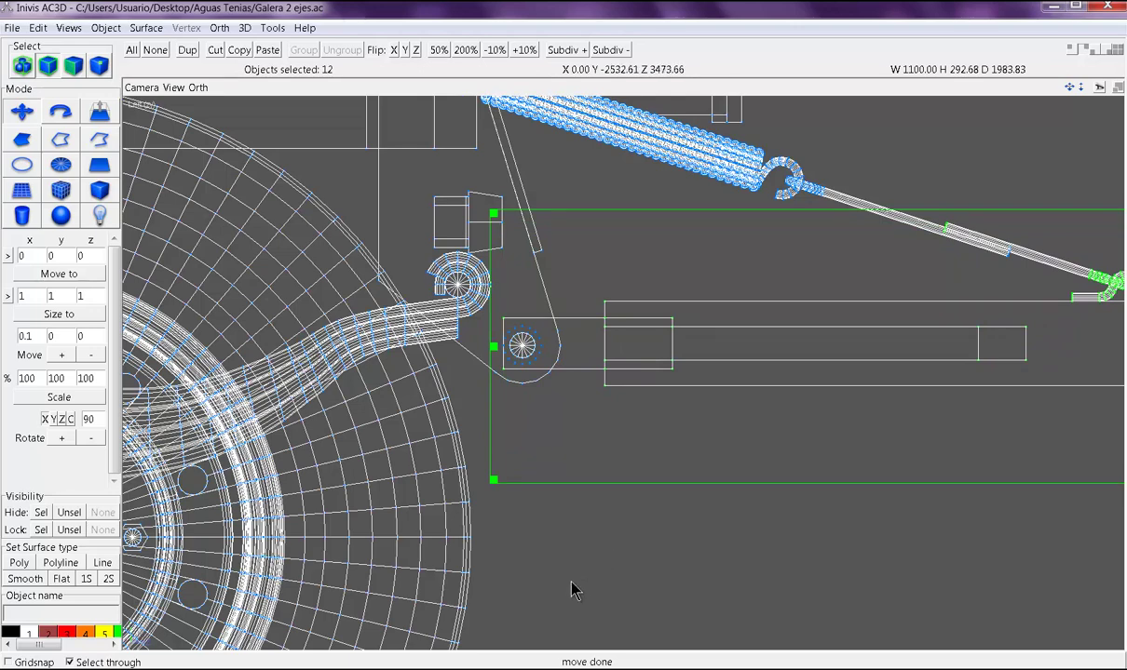
{"action": "key", "text": "F5"}
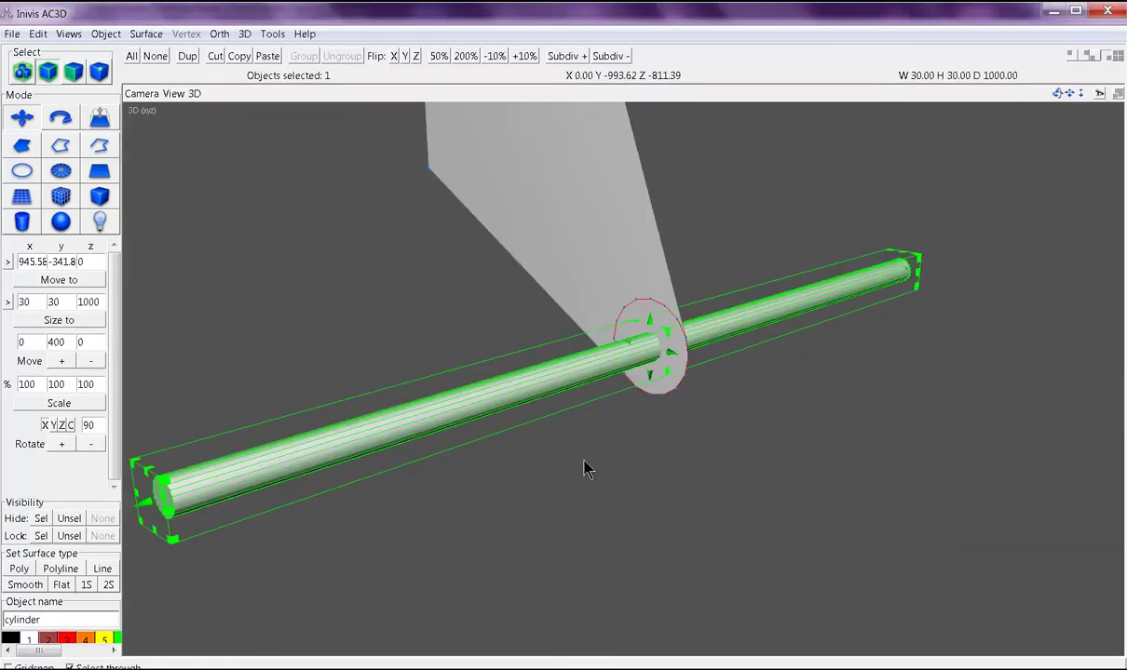
Delete the long cylinder and the construction circle at the tapered bracket's rounded corner.
{"action": "scroll", "coordinate": [593, 459], "scroll_direction": "down", "scroll_amount": 3}
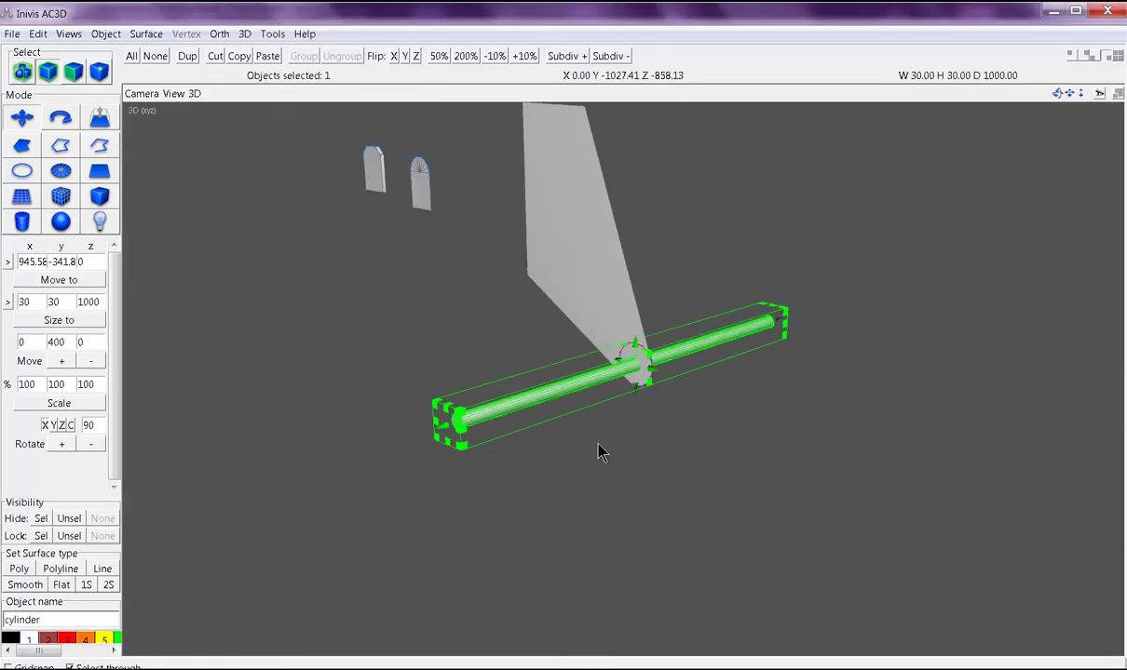
{"action": "middle_click_drag", "start_coordinate": [628, 468], "coordinate": [626, 438]}
{"action": "key", "text": "Delete"}
{"action": "left_click_drag", "start_coordinate": [535, 335], "coordinate": [592, 417]}
{"action": "left_click", "coordinate": [550, 294], "text": "shift"}
Extrude the tapered bracket plate by a distance of 10 in Z with capped ends and deselect it.
{"action": "left_click", "coordinate": [540, 297]}
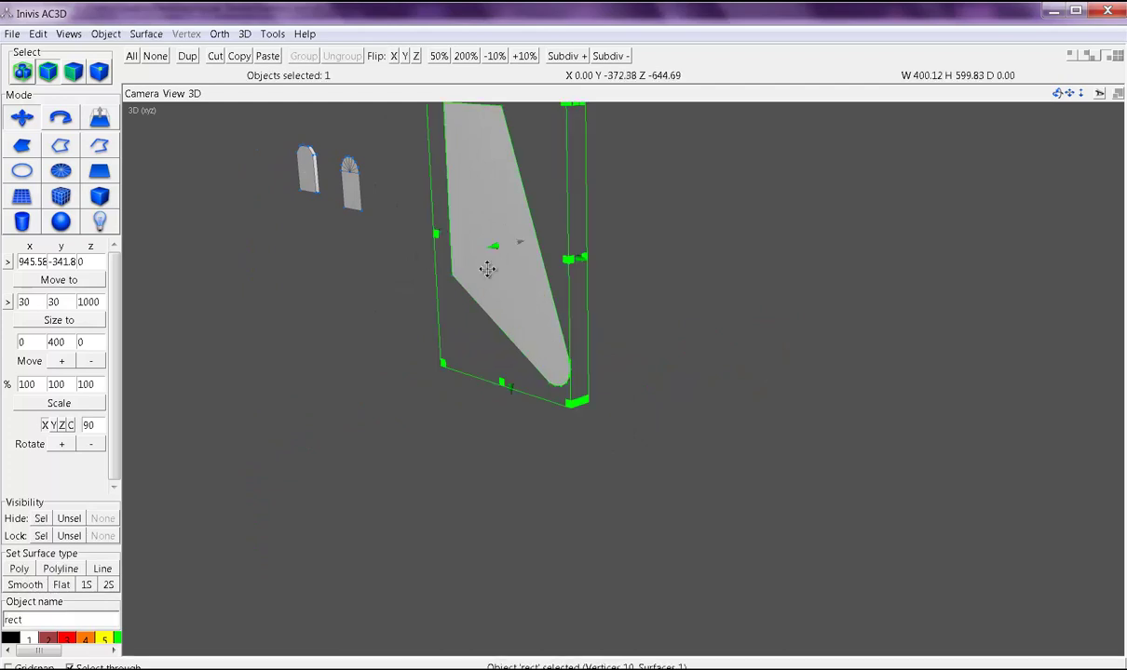
{"action": "left_click", "coordinate": [103, 118]}
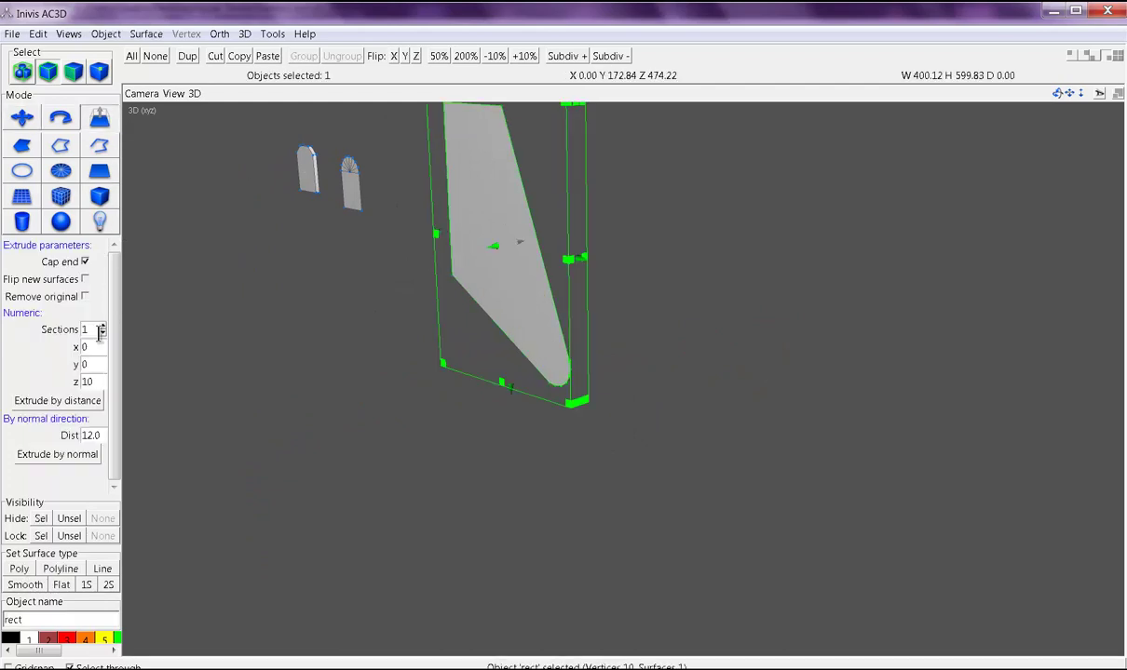
{"action": "left_click", "coordinate": [93, 401]}
{"action": "left_click", "coordinate": [510, 440]}
{"action": "mouse_move", "coordinate": [510, 441]}
{"action": "left_mouse_down"}
{"action": "mouse_move", "coordinate": [559, 438]}
{"action": "mouse_move", "coordinate": [507, 456]}
{"action": "mouse_move", "coordinate": [491, 447]}
{"action": "left_mouse_up"}
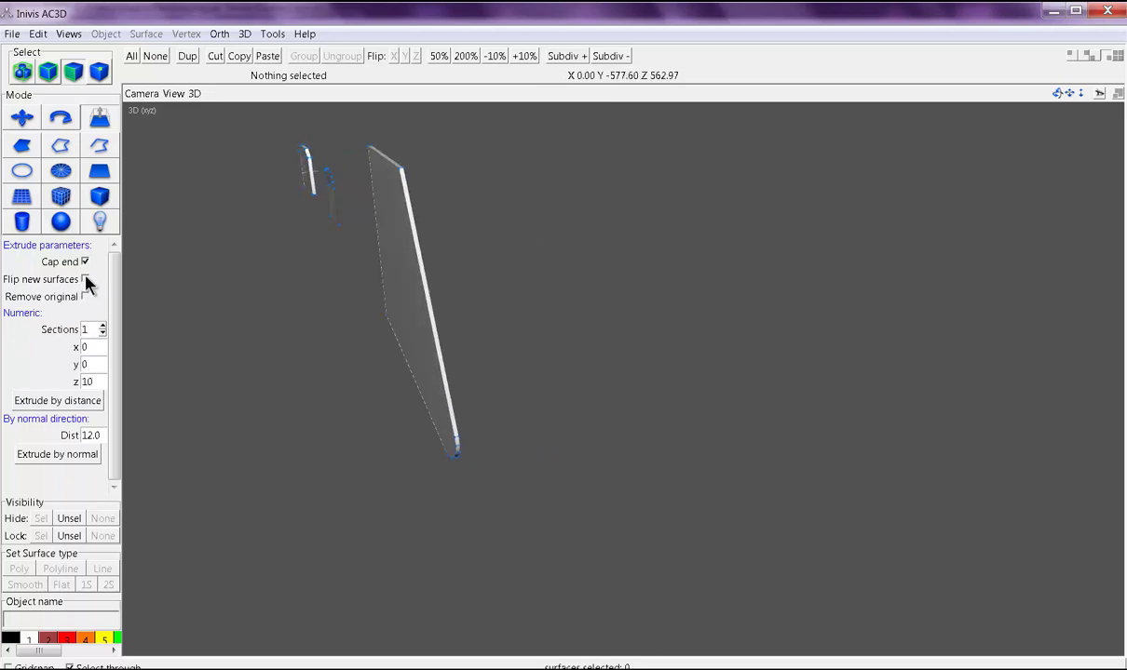
Extrude the flat round-topped small plate's surfaces by 10 in Z and clear the selection.
{"action": "left_click_drag", "start_coordinate": [419, 289], "coordinate": [402, 329]}
{"action": "left_click", "coordinate": [419, 290]}
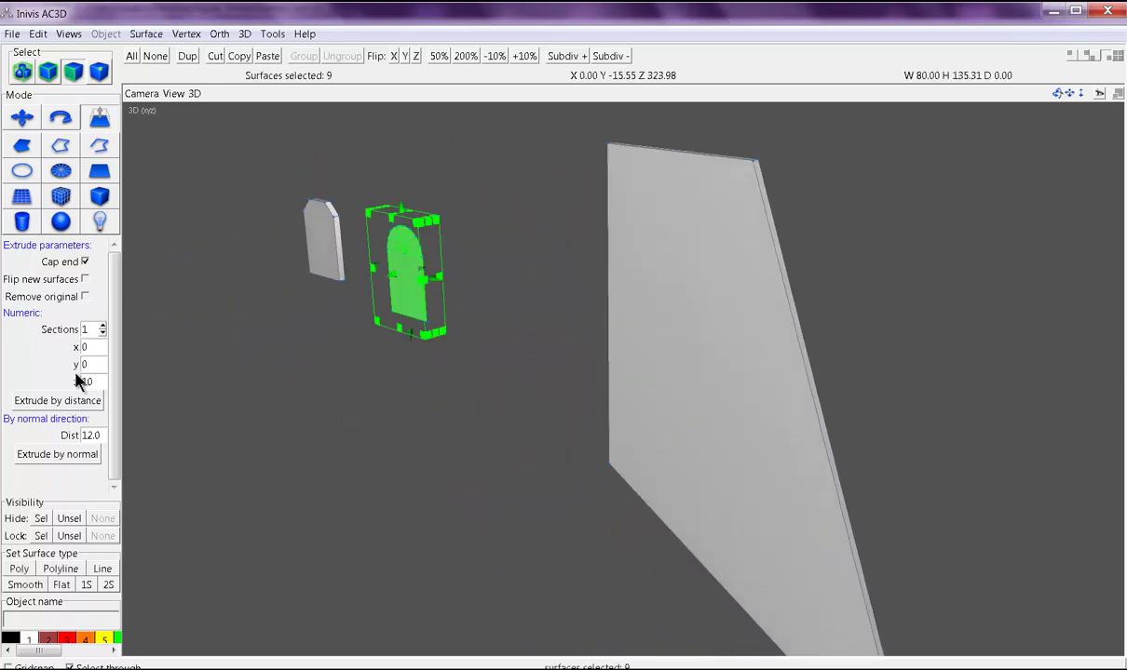
{"action": "left_click", "coordinate": [80, 403]}
{"action": "left_click_drag", "start_coordinate": [412, 414], "coordinate": [423, 447]}
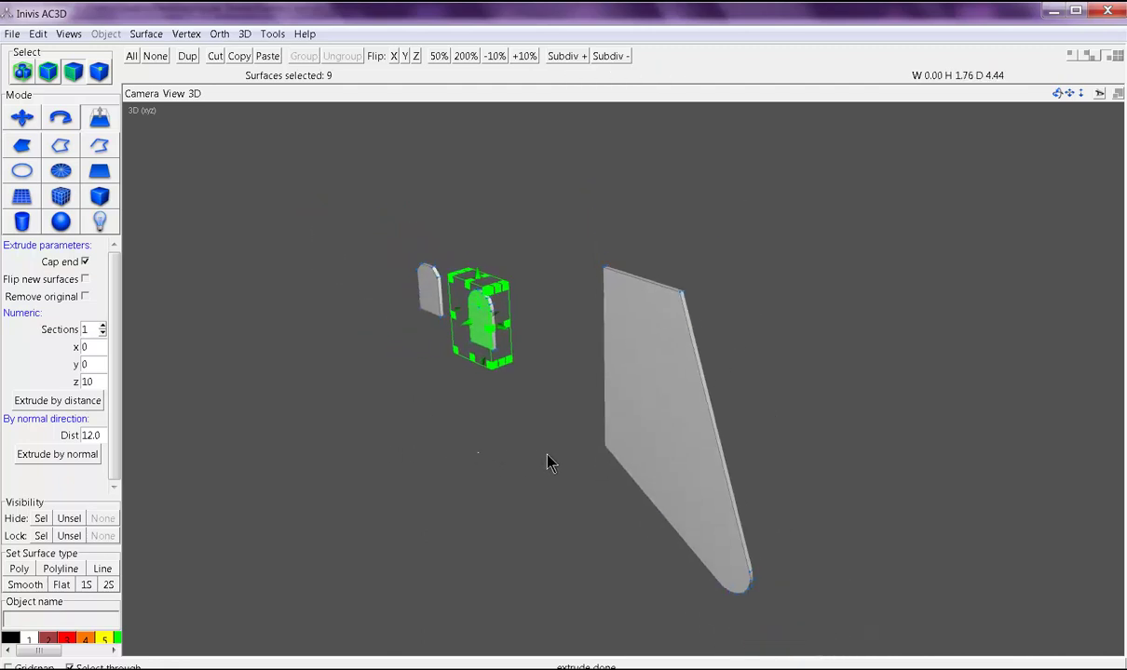
{"action": "left_click", "coordinate": [794, 435]}
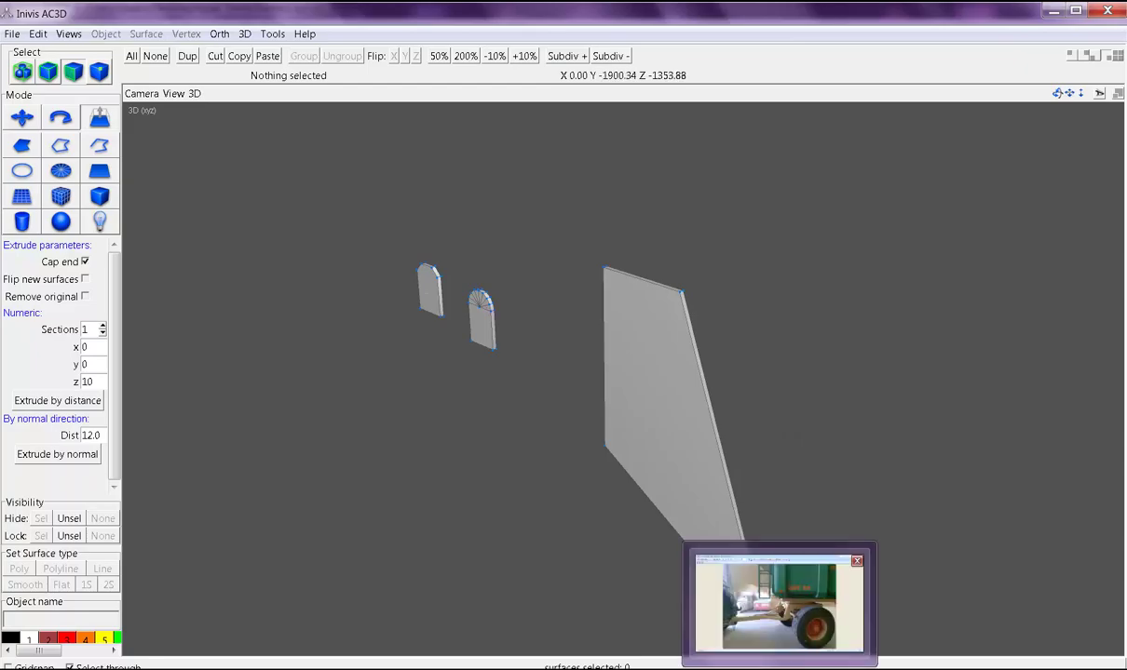
View the reference trailer photo and, in the front view, move the two small plates together to the tapered bracket's other side.
{"action": "left_click", "coordinate": [782, 608]}
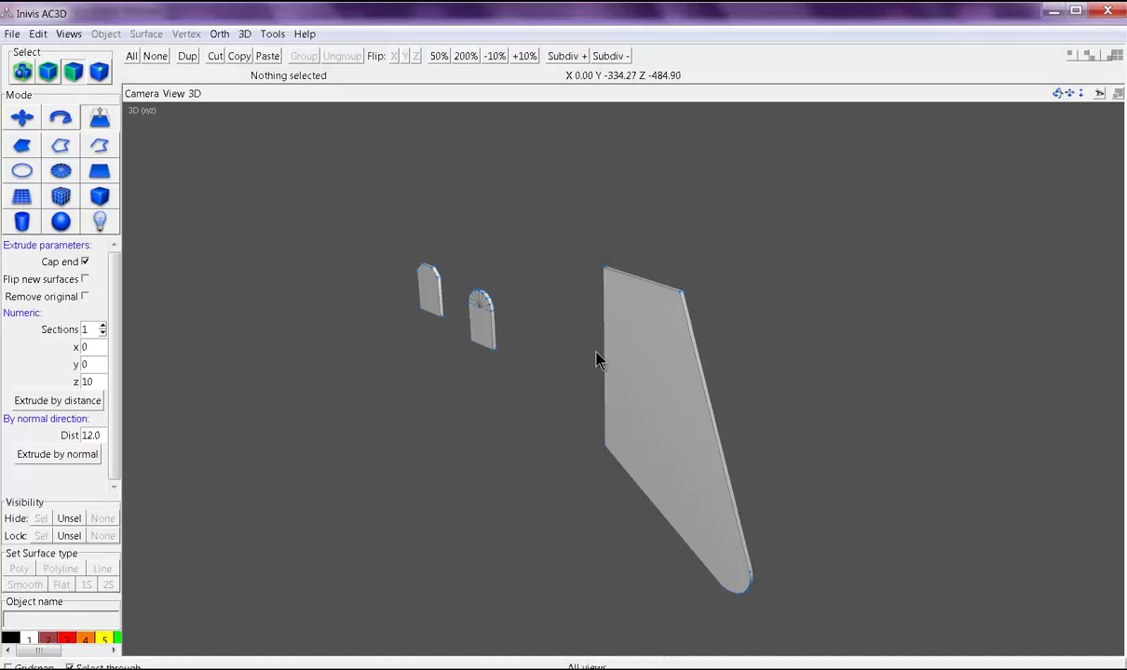
{"action": "key", "text": "F2"}
{"action": "scroll", "coordinate": [534, 350], "scroll_direction": "down", "scroll_amount": 12}
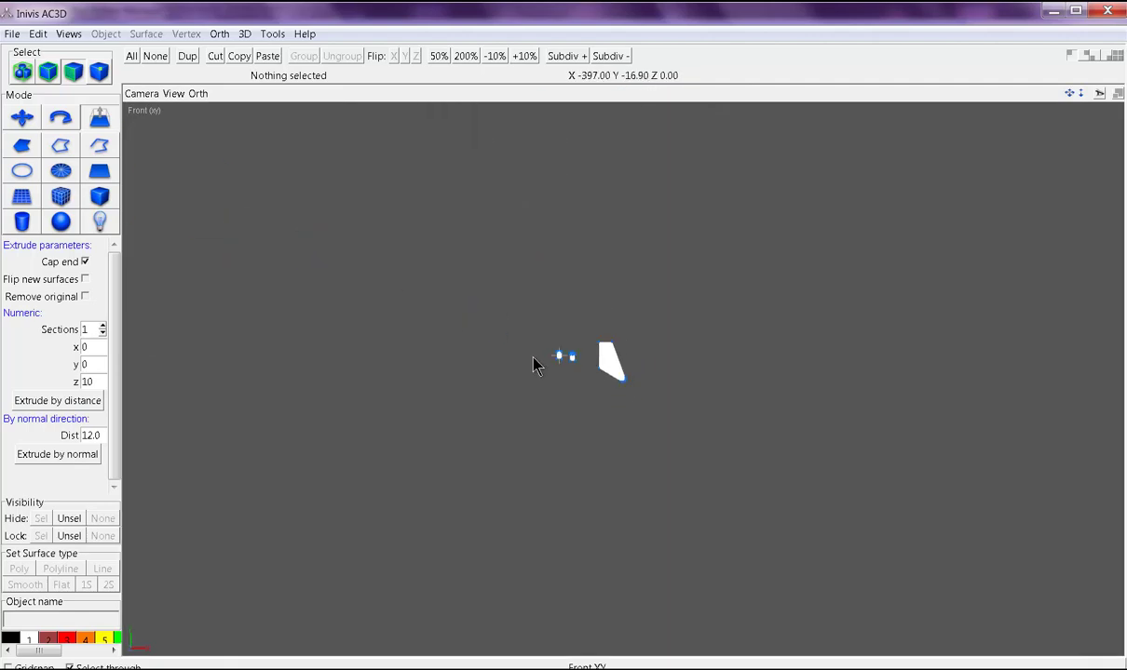
{"action": "scroll", "coordinate": [533, 369], "scroll_direction": "up", "scroll_amount": 8}
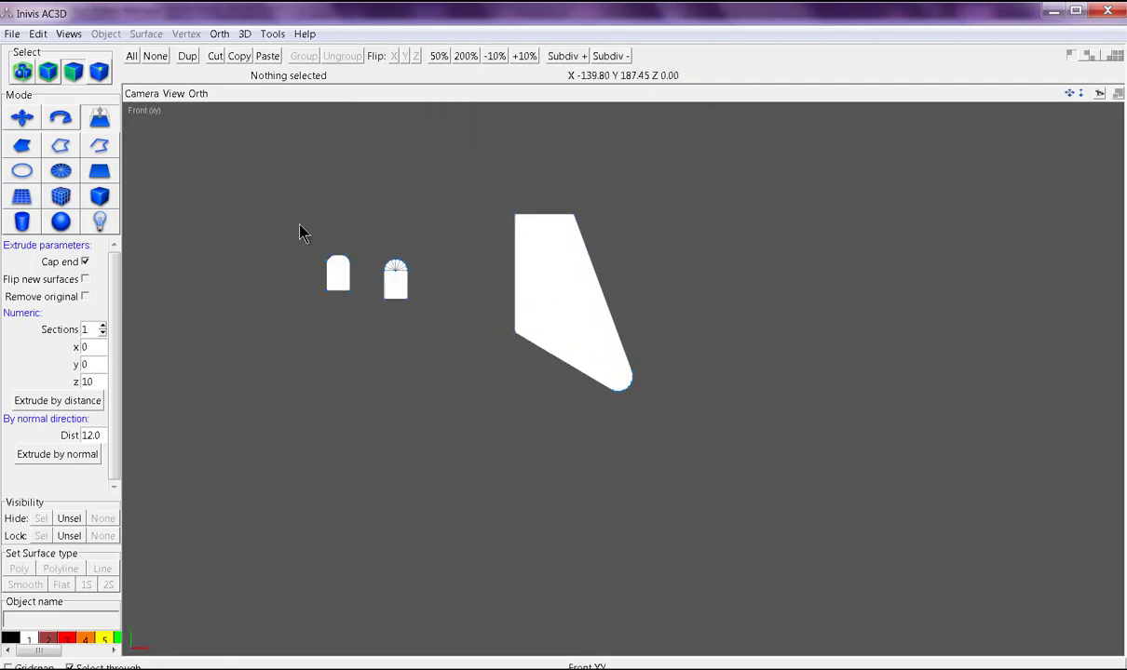
{"action": "left_click_drag", "start_coordinate": [302, 231], "coordinate": [402, 326]}
{"action": "left_click", "coordinate": [392, 287]}
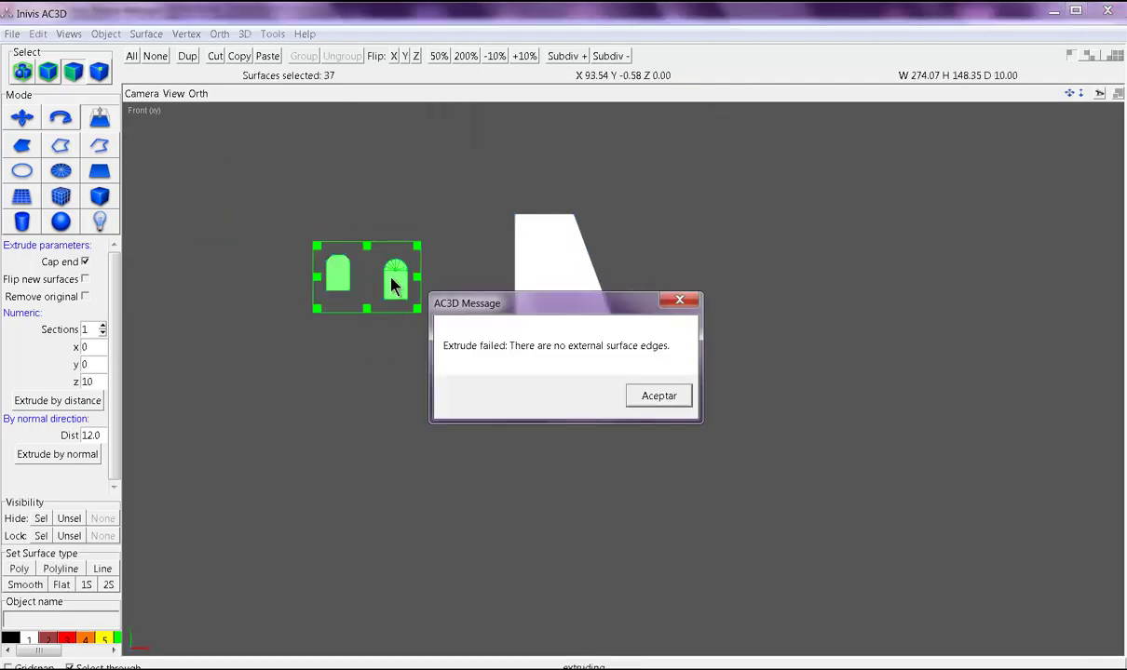
{"action": "left_click", "coordinate": [667, 398]}
{"action": "left_click", "coordinate": [21, 118]}
{"action": "left_click_drag", "start_coordinate": [394, 273], "coordinate": [754, 258]}
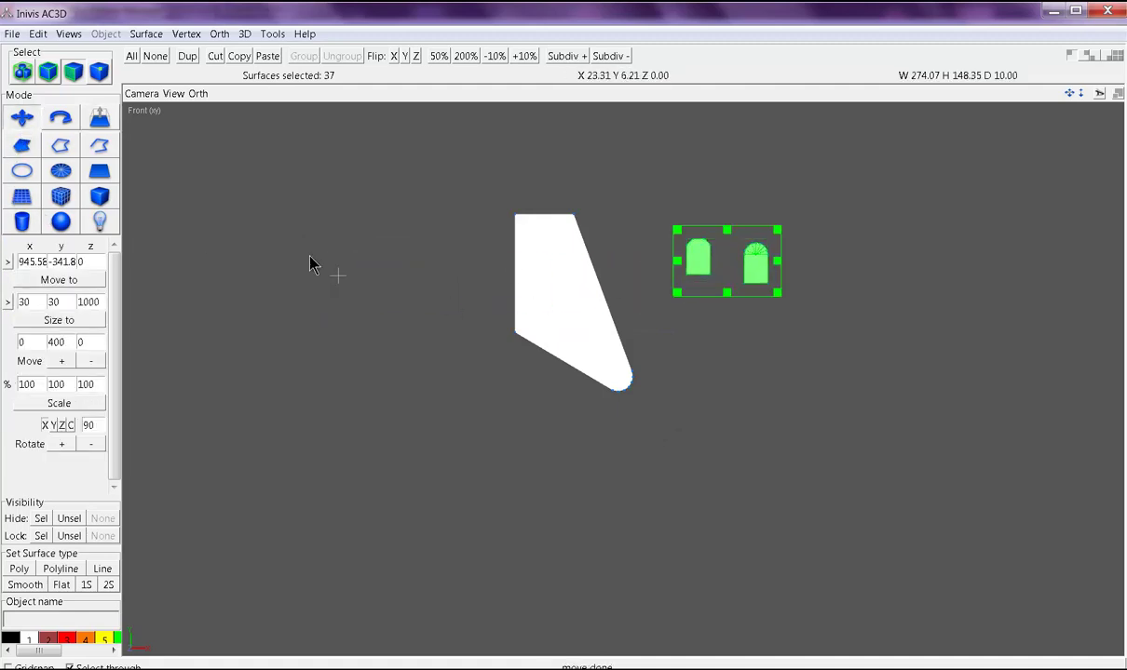
Browse to the Aguas tenias modelo nuevo folder for a front-view background image and show its photos as large thumbnails.
{"action": "left_click", "coordinate": [196, 95]}
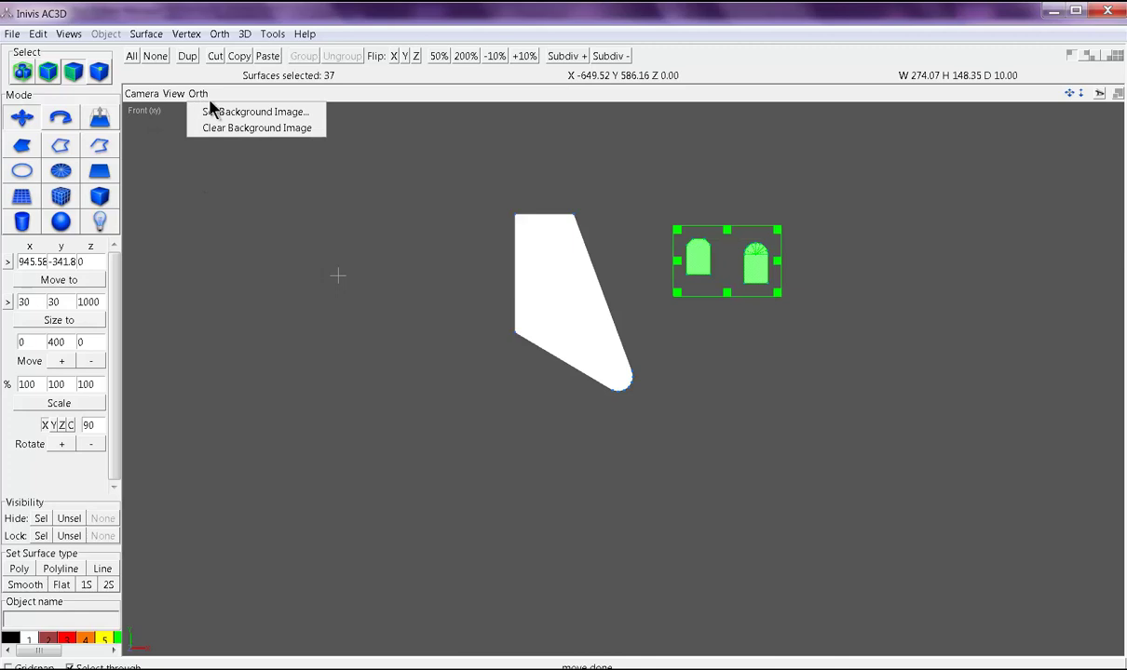
{"action": "left_click", "coordinate": [256, 112]}
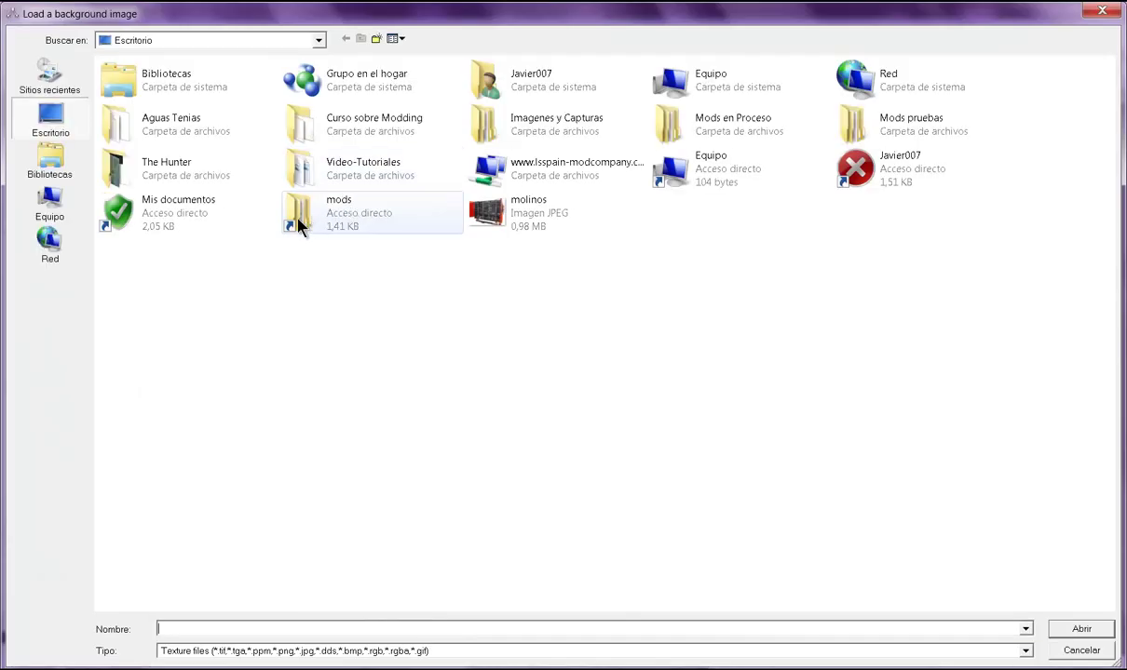
{"action": "double_click", "coordinate": [160, 119]}
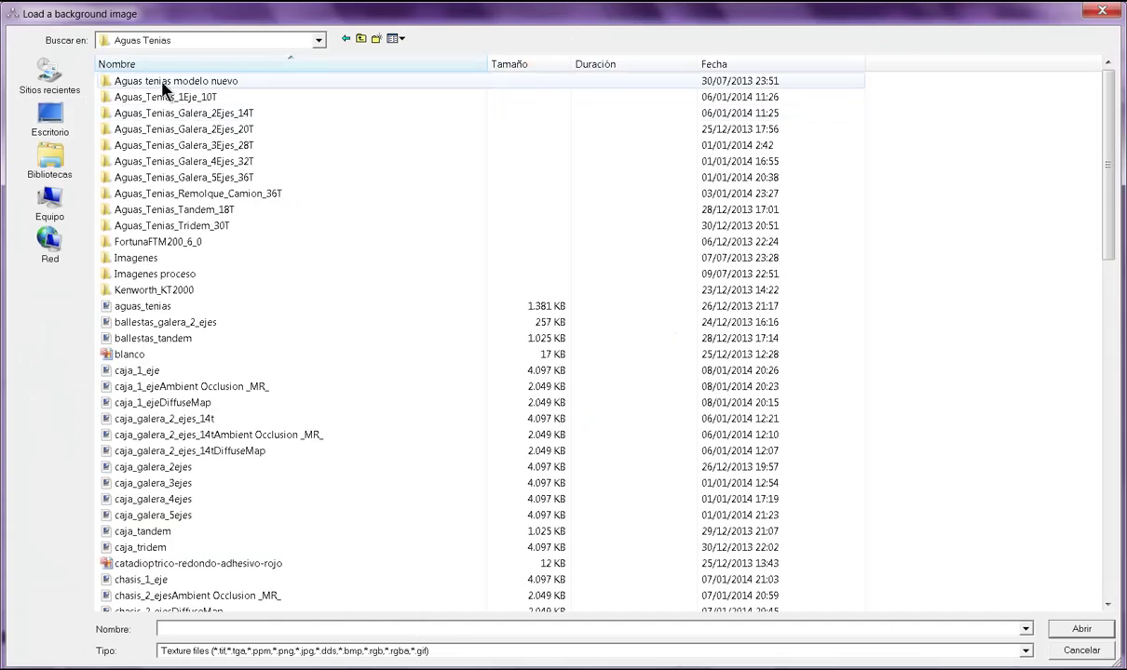
{"action": "double_click", "coordinate": [164, 83]}
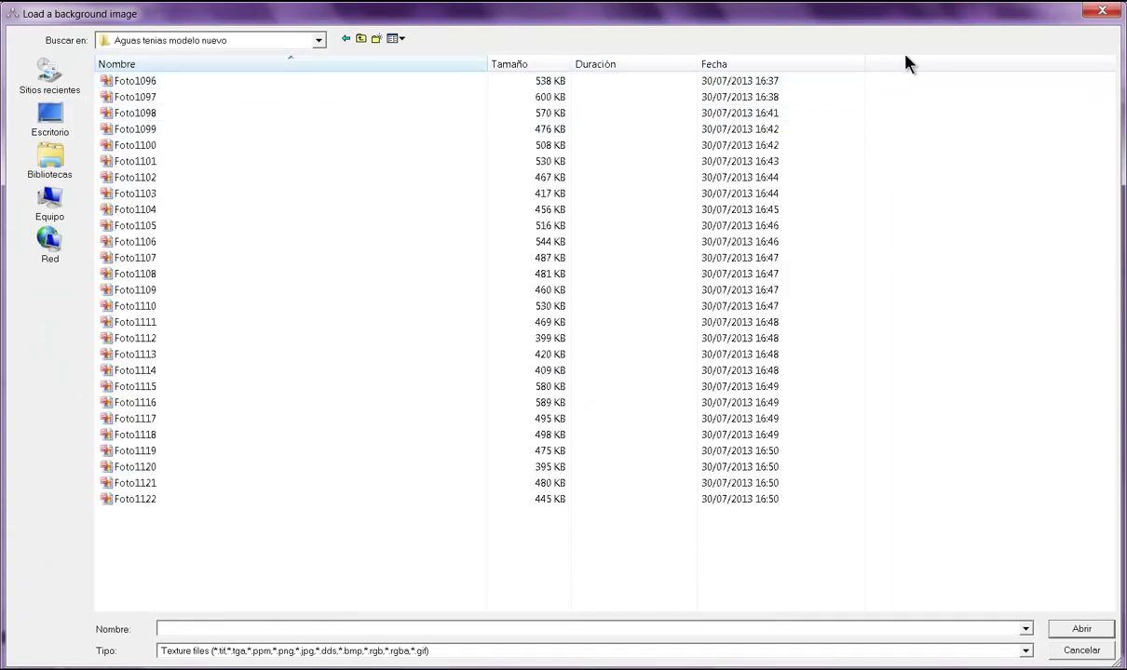
{"action": "left_click", "coordinate": [408, 42]}
{"action": "left_click", "coordinate": [421, 47]}
{"action": "left_click", "coordinate": [364, 303]}
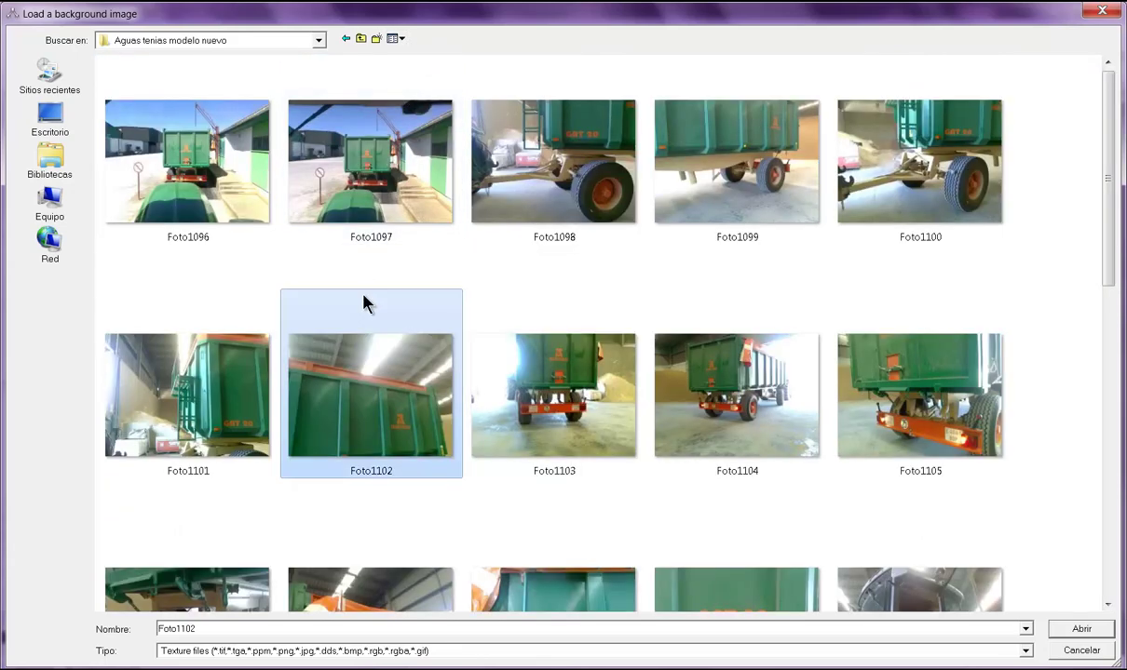
Look through the trailer photos and load Foto1098 as the front view's background image.
{"action": "scroll", "coordinate": [364, 303], "scroll_direction": "down", "scroll_amount": 6}
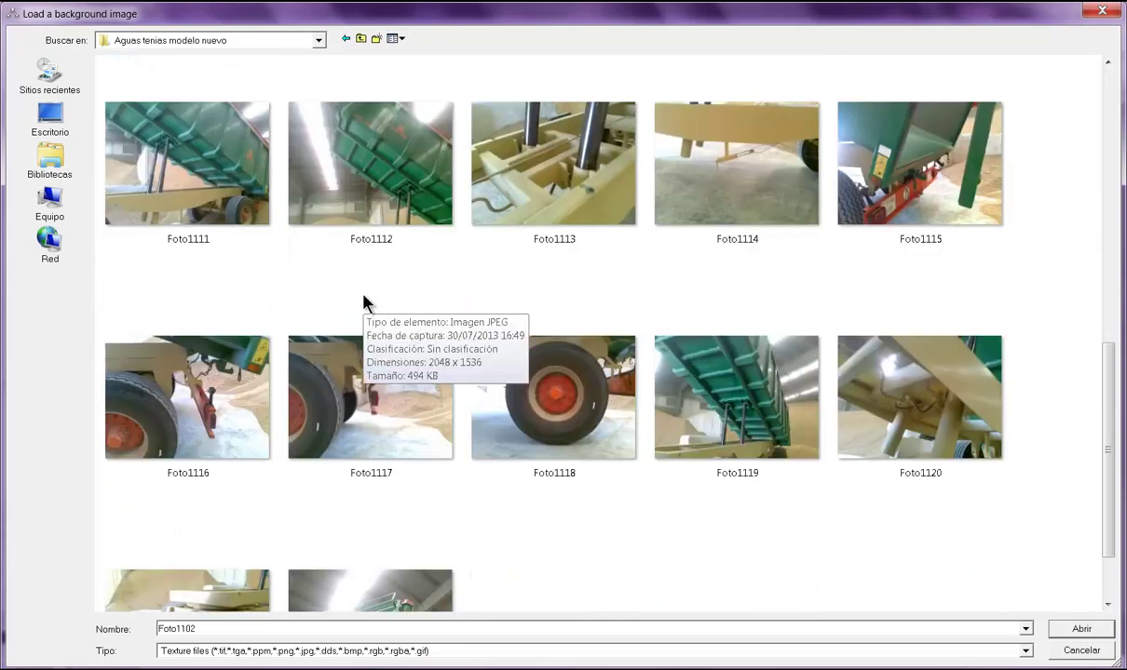
{"action": "scroll", "coordinate": [364, 303], "scroll_direction": "down", "scroll_amount": 2}
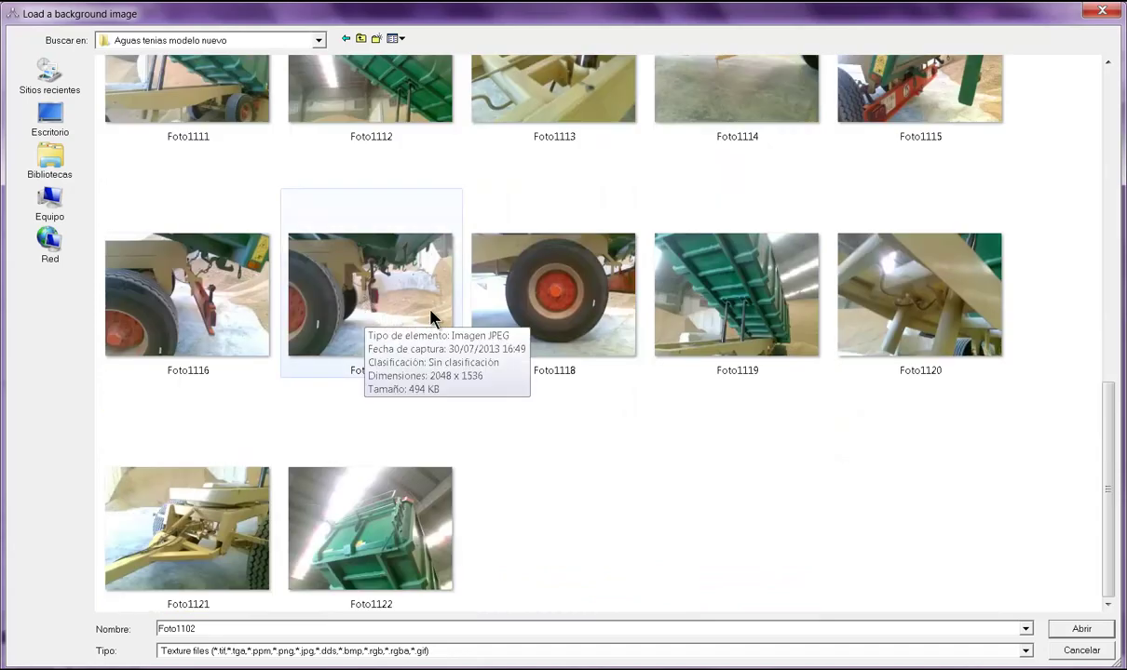
{"action": "scroll", "coordinate": [431, 318], "scroll_direction": "up", "scroll_amount": 7}
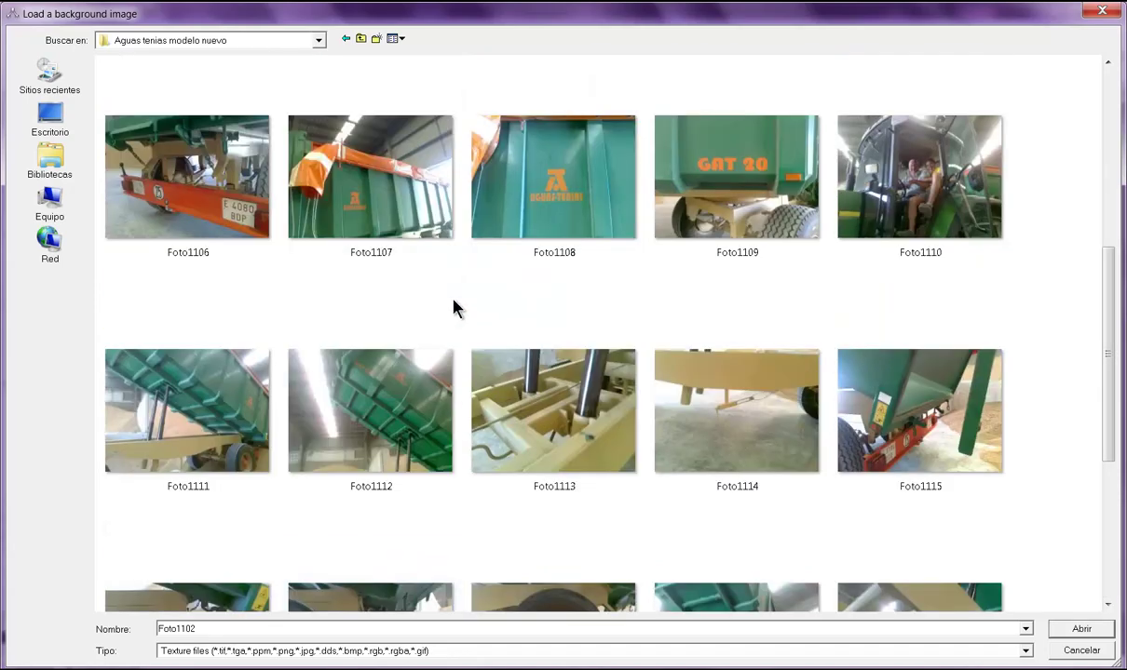
{"action": "scroll", "coordinate": [453, 309], "scroll_direction": "up", "scroll_amount": 3}
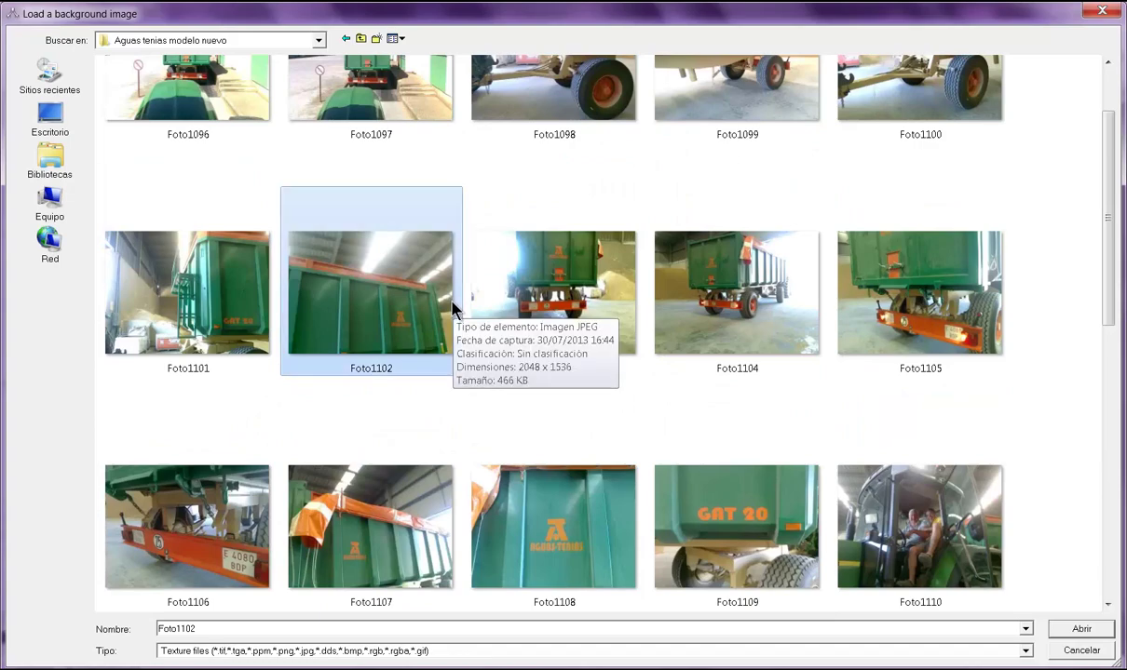
{"action": "scroll", "coordinate": [460, 304], "scroll_direction": "up", "scroll_amount": 1}
{"action": "mouse_move", "coordinate": [934, 186]}
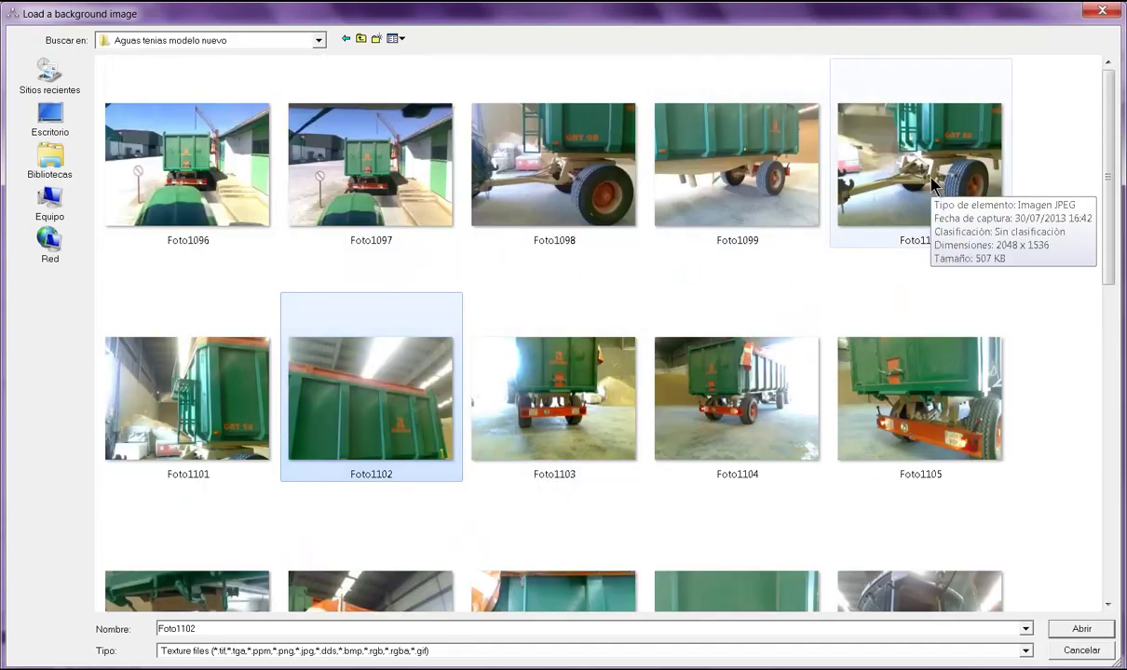
{"action": "scroll", "coordinate": [930, 191], "scroll_direction": "down", "scroll_amount": 3}
{"action": "scroll", "coordinate": [912, 201], "scroll_direction": "down", "scroll_amount": 4}
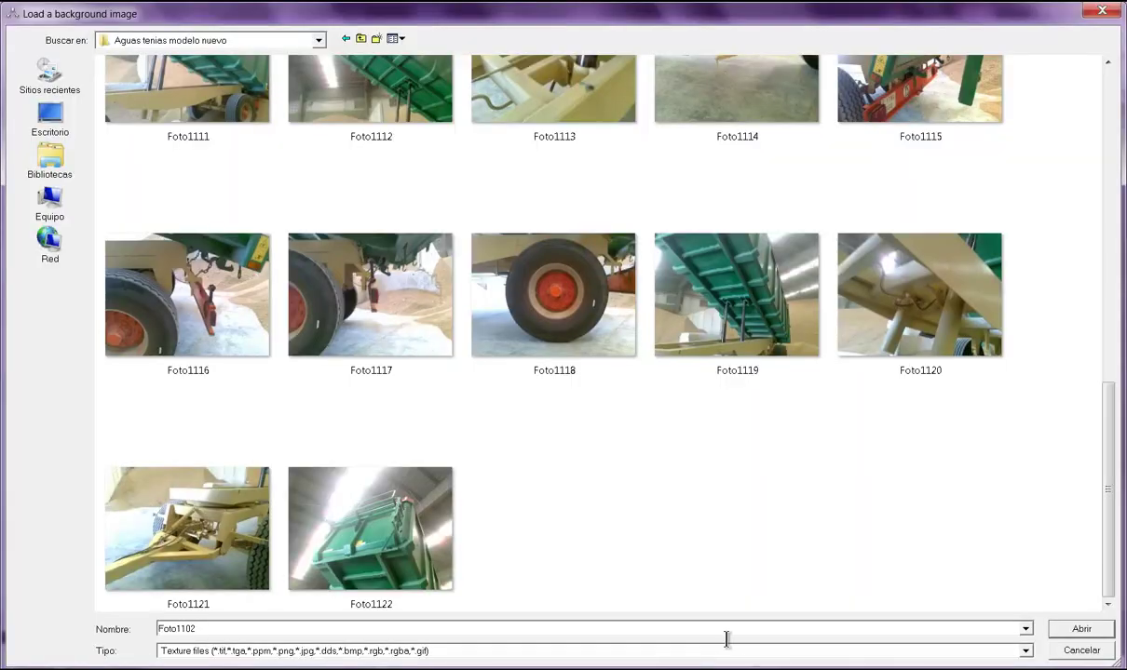
{"action": "scroll", "coordinate": [585, 448], "scroll_direction": "up", "scroll_amount": 5}
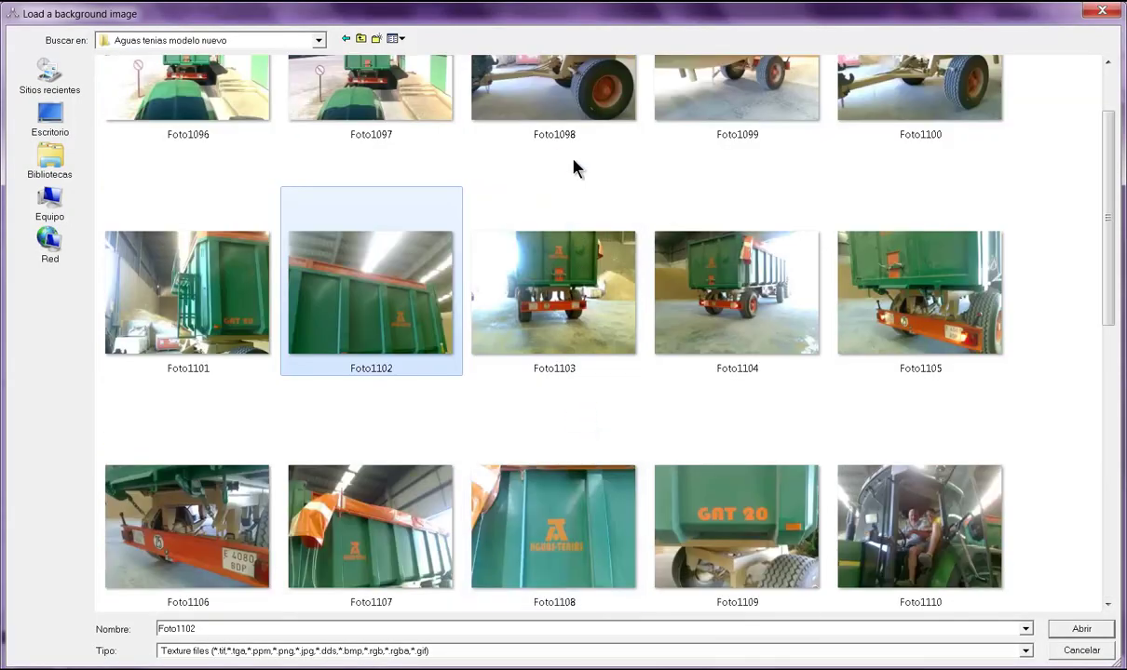
{"action": "double_click", "coordinate": [572, 83]}
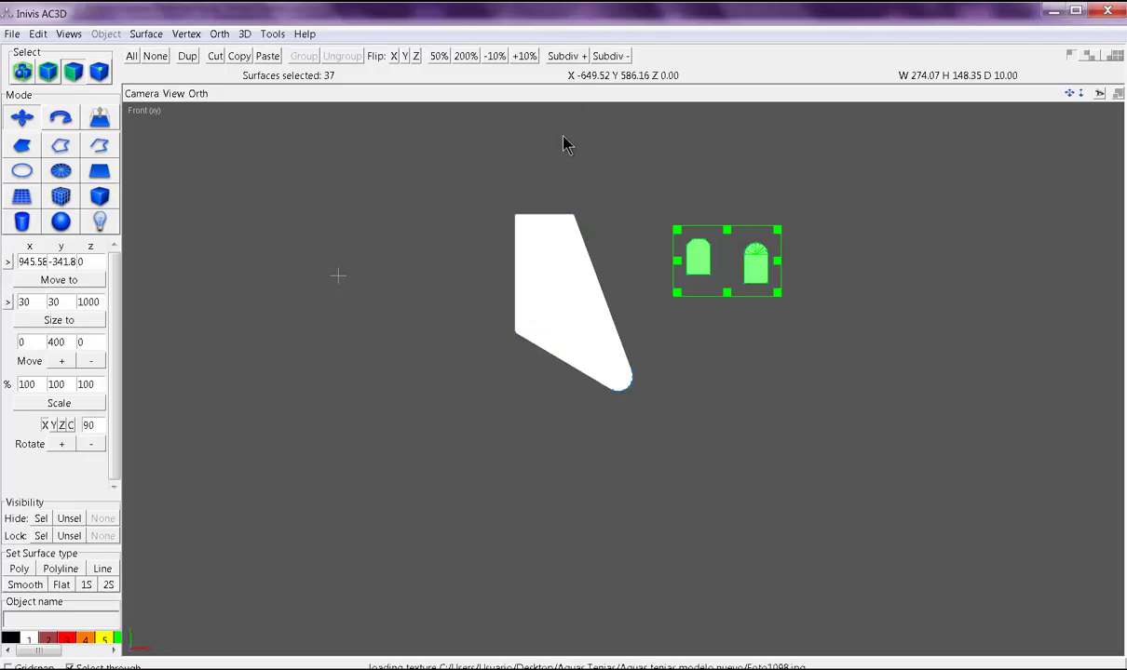
Examine the background photo up close, especially the drawbar and its bracket, and compare its scale with the modelled plates.
{"action": "right_click_drag", "start_coordinate": [347, 287], "coordinate": [657, 342]}
{"action": "scroll", "coordinate": [634, 344], "scroll_direction": "up", "scroll_amount": 8}
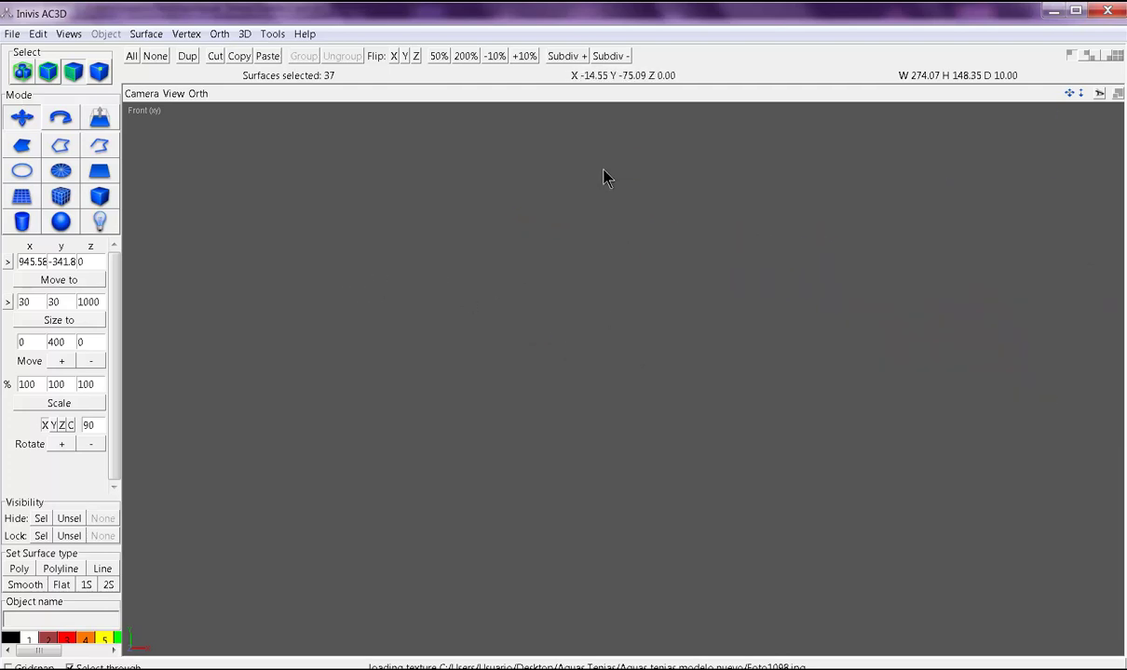
{"action": "right_click_drag", "start_coordinate": [603, 171], "coordinate": [599, 599]}
{"action": "scroll", "coordinate": [596, 546], "scroll_direction": "up", "scroll_amount": 4}
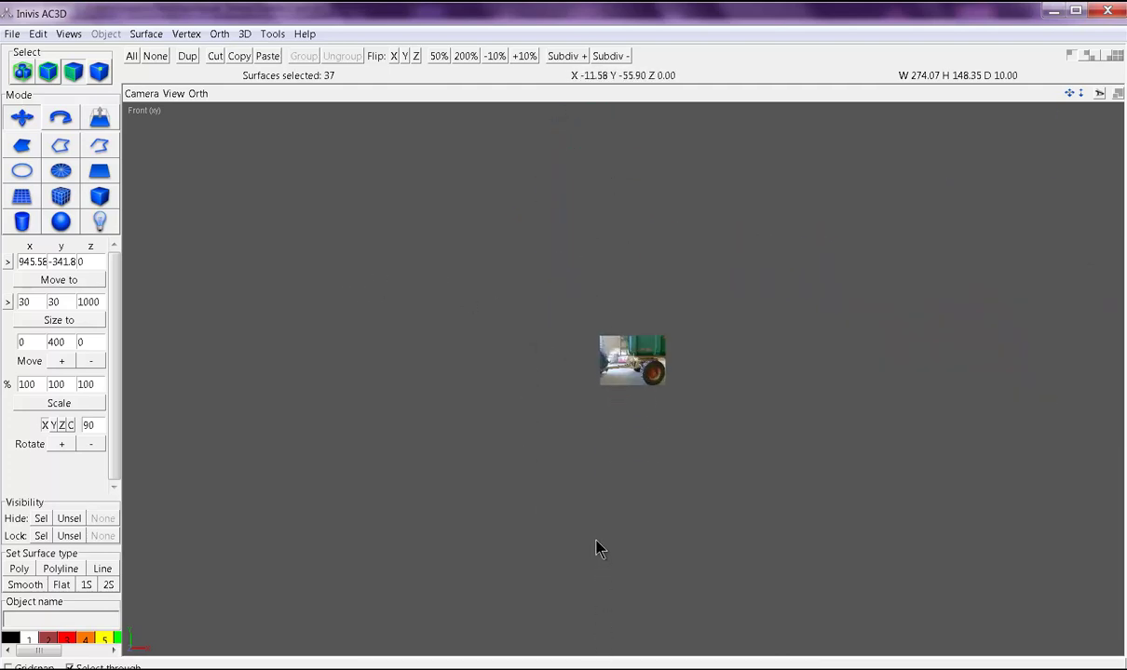
{"action": "scroll", "coordinate": [600, 533], "scroll_direction": "up", "scroll_amount": 4}
{"action": "scroll", "coordinate": [600, 525], "scroll_direction": "down", "scroll_amount": 2}
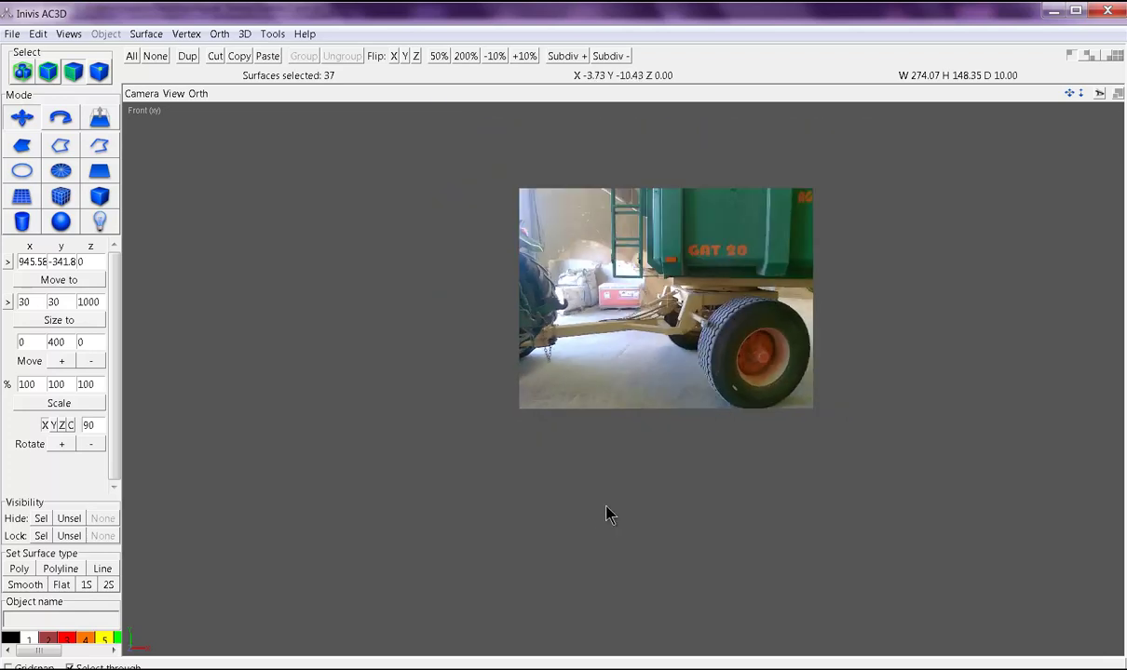
{"action": "scroll", "coordinate": [604, 515], "scroll_direction": "down", "scroll_amount": 2}
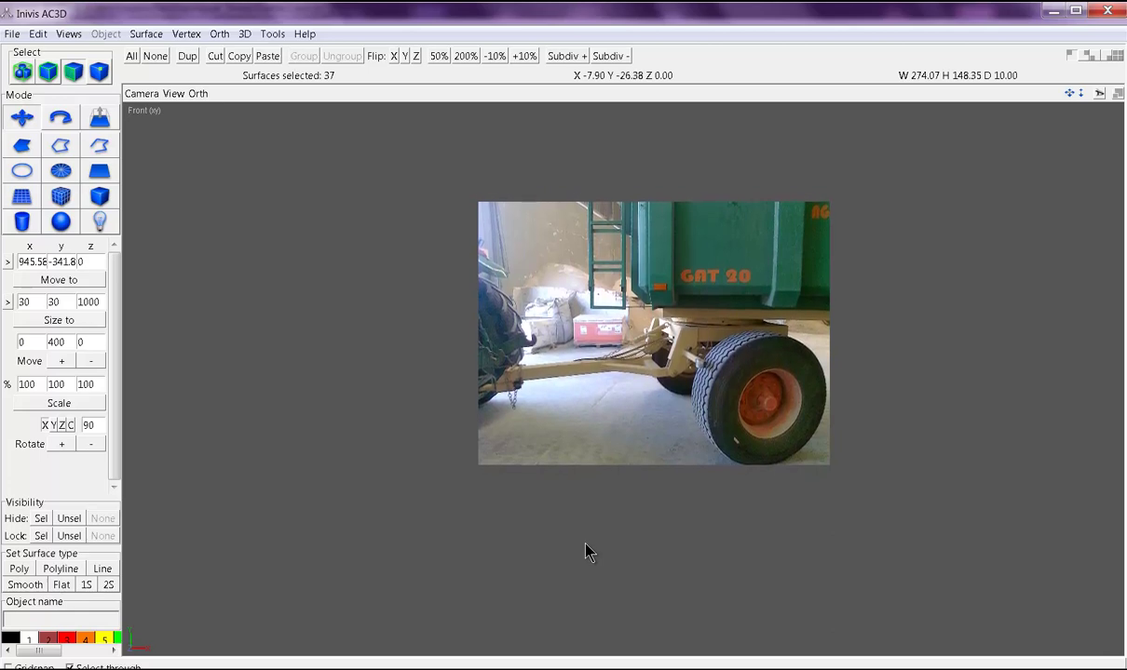
{"action": "scroll", "coordinate": [648, 330], "scroll_direction": "up", "scroll_amount": 3}
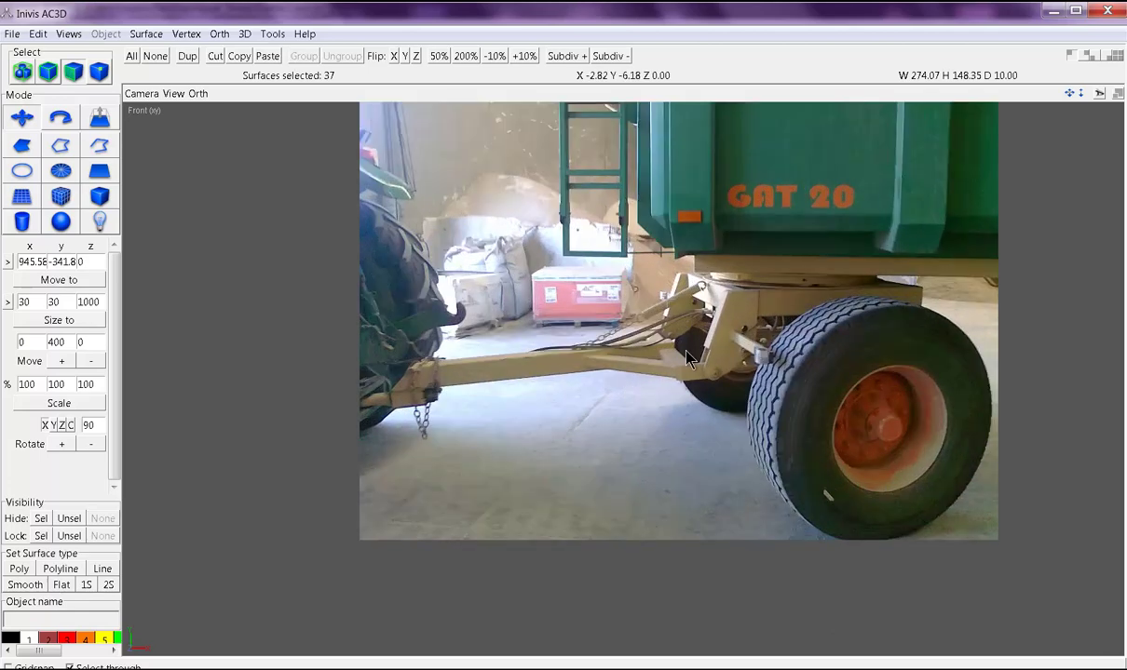
{"action": "scroll", "coordinate": [678, 346], "scroll_direction": "up", "scroll_amount": 1}
{"action": "scroll", "coordinate": [678, 346], "scroll_direction": "down", "scroll_amount": 10}
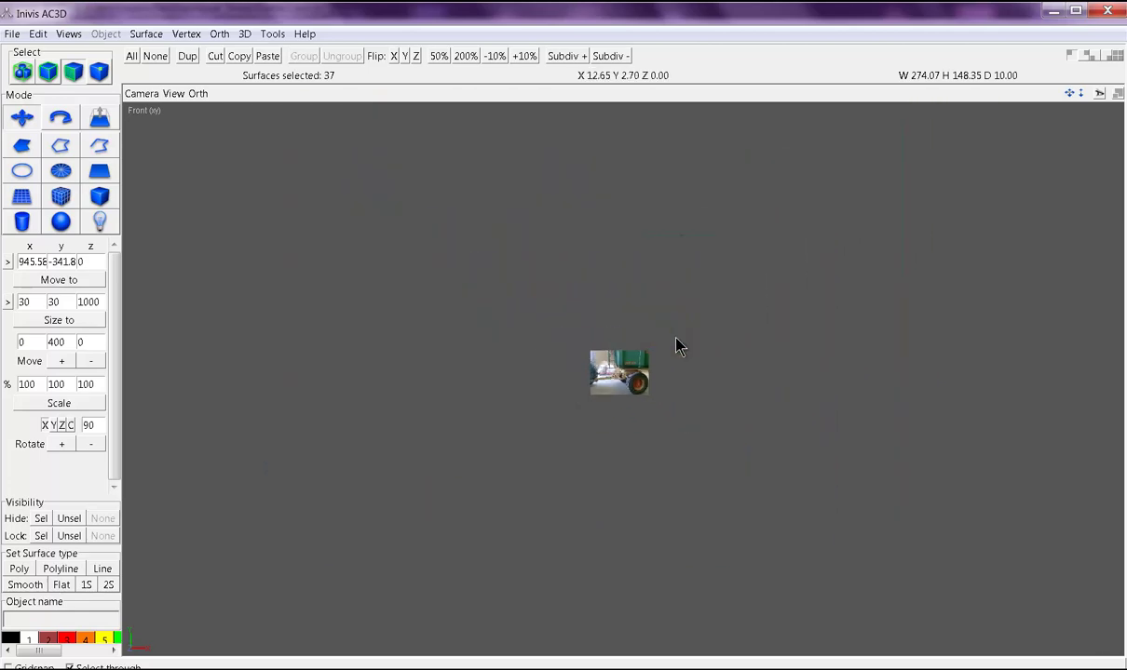
Draw a rectangle about 652 by 531 beside the background photo, on the side away from the bracket plates.
{"action": "right_click_drag", "start_coordinate": [686, 384], "coordinate": [513, 375]}
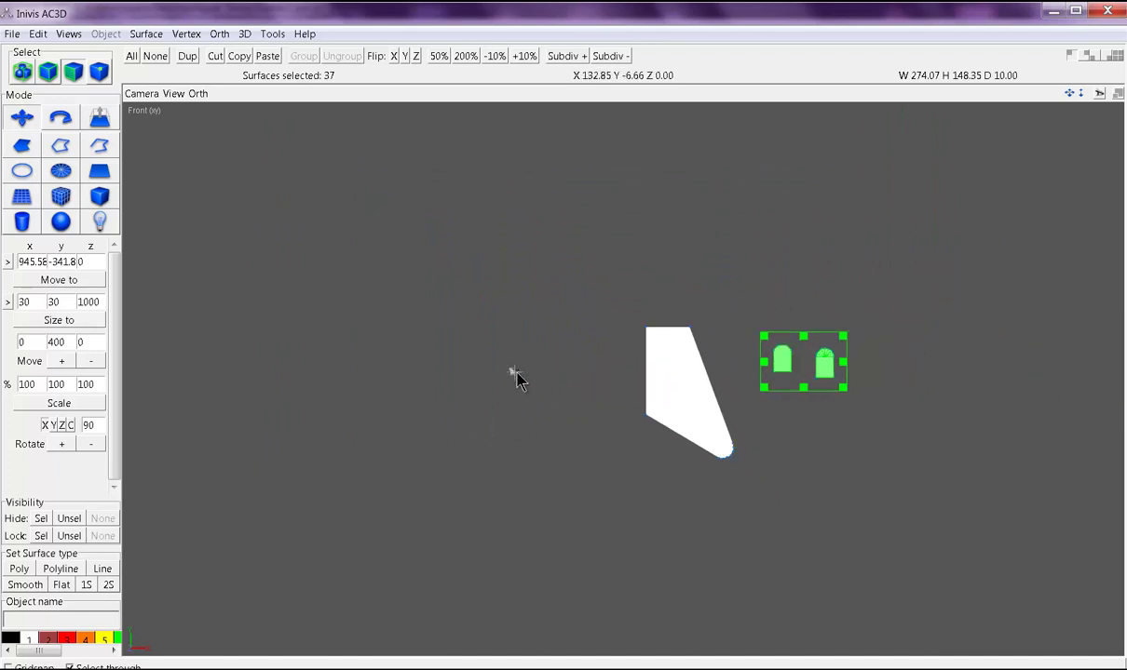
{"action": "scroll", "coordinate": [518, 382], "scroll_direction": "up", "scroll_amount": 3}
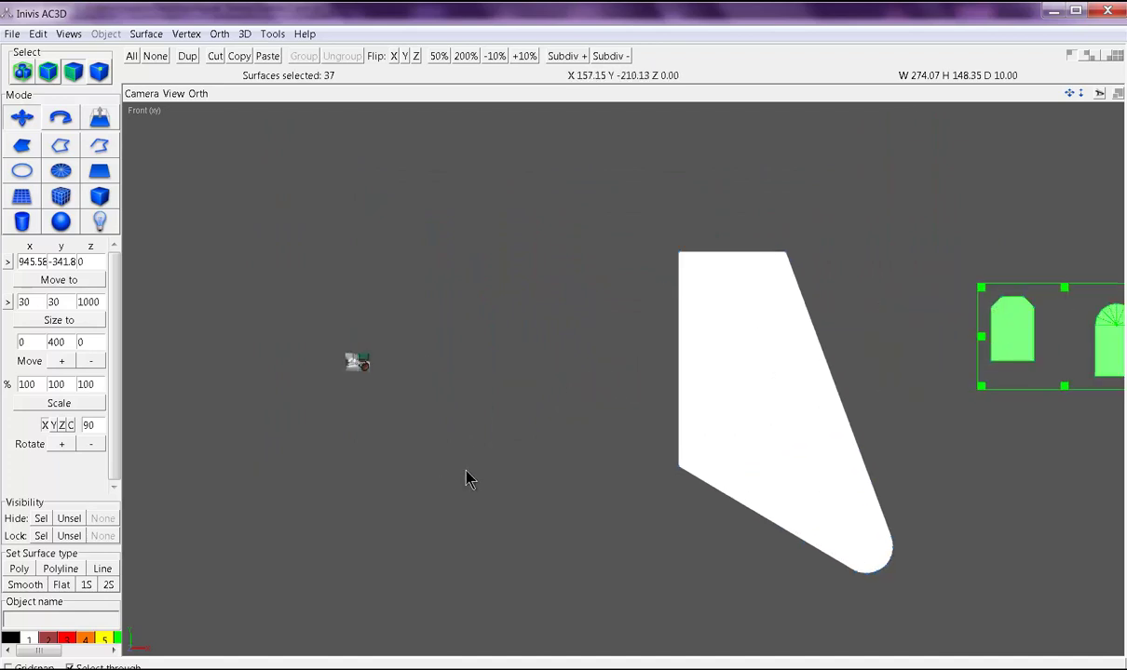
{"action": "right_click_drag", "start_coordinate": [467, 473], "coordinate": [568, 473]}
{"action": "scroll", "coordinate": [560, 470], "scroll_direction": "down", "scroll_amount": 1}
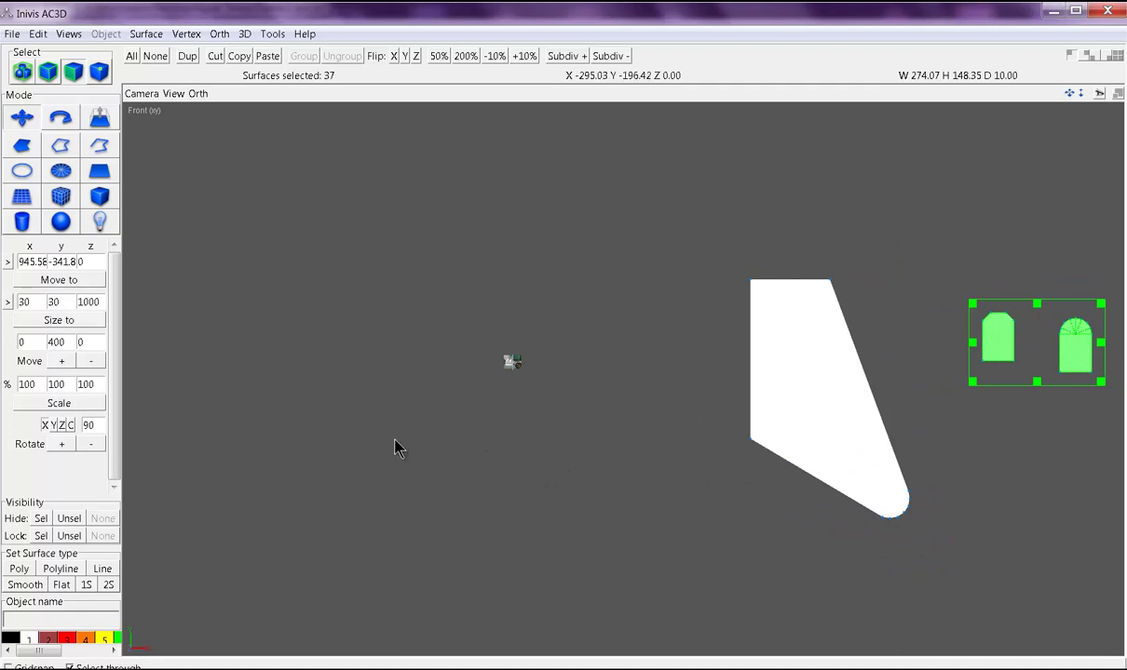
{"action": "left_click", "coordinate": [100, 170]}
{"action": "left_click_drag", "start_coordinate": [202, 264], "coordinate": [461, 476]}
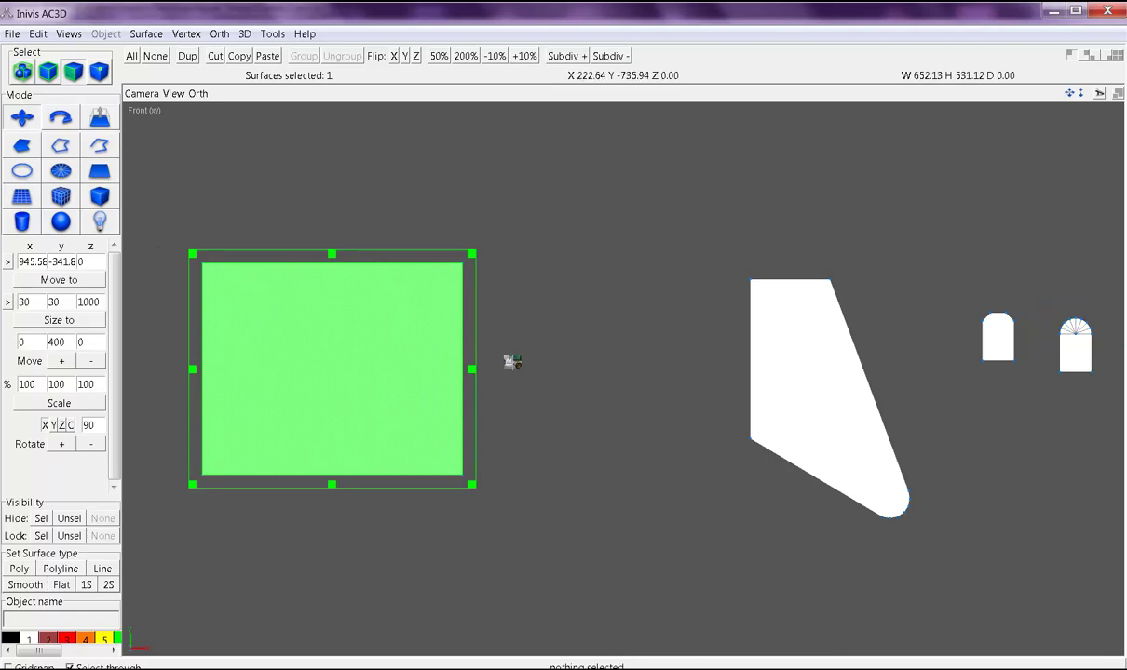
Check Foto1098's pixel dimensions in its folder, load the rectangle's current size, and open its width for editing.
{"action": "key", "text": "alt+Tab"}
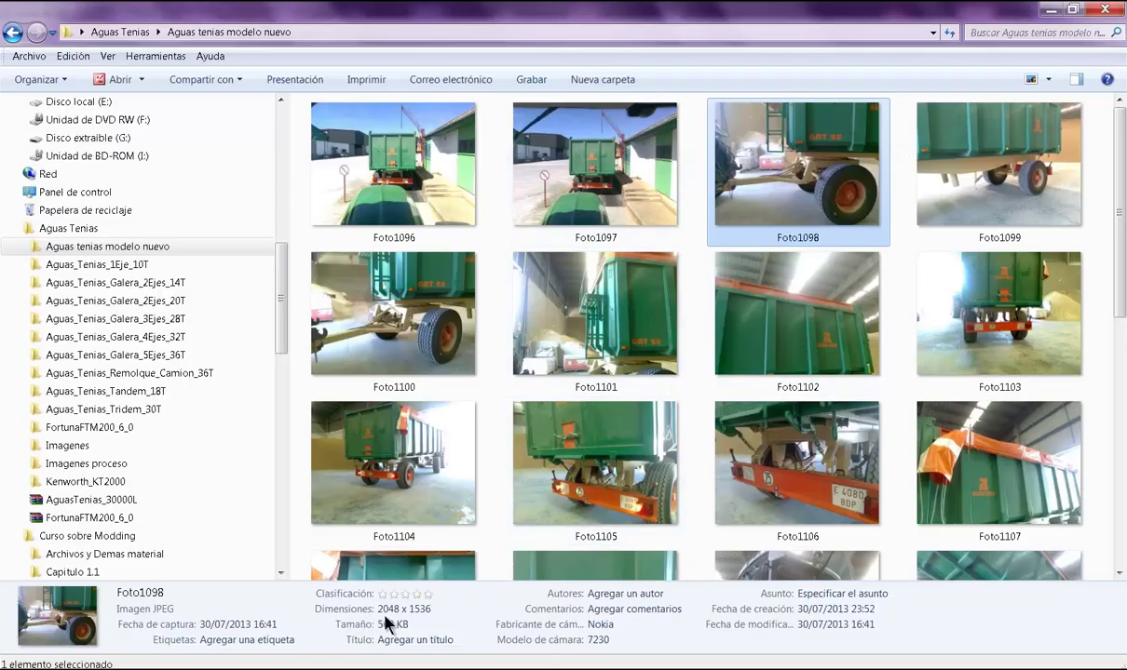
{"action": "key", "text": "alt+Tab"}
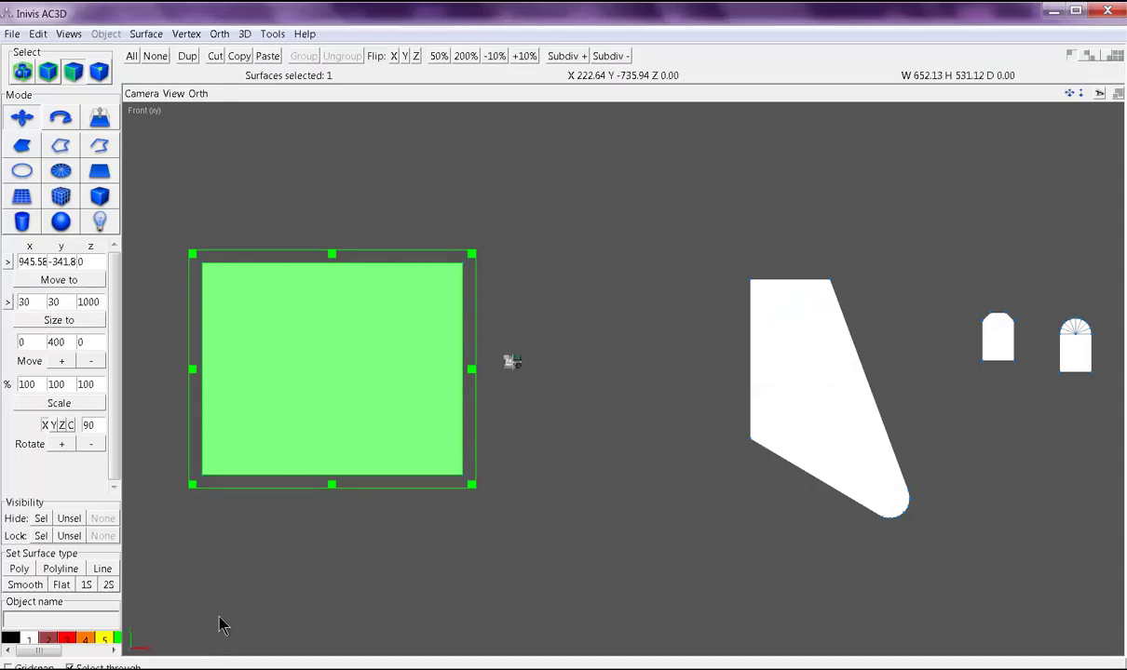
{"action": "left_click", "coordinate": [8, 301]}
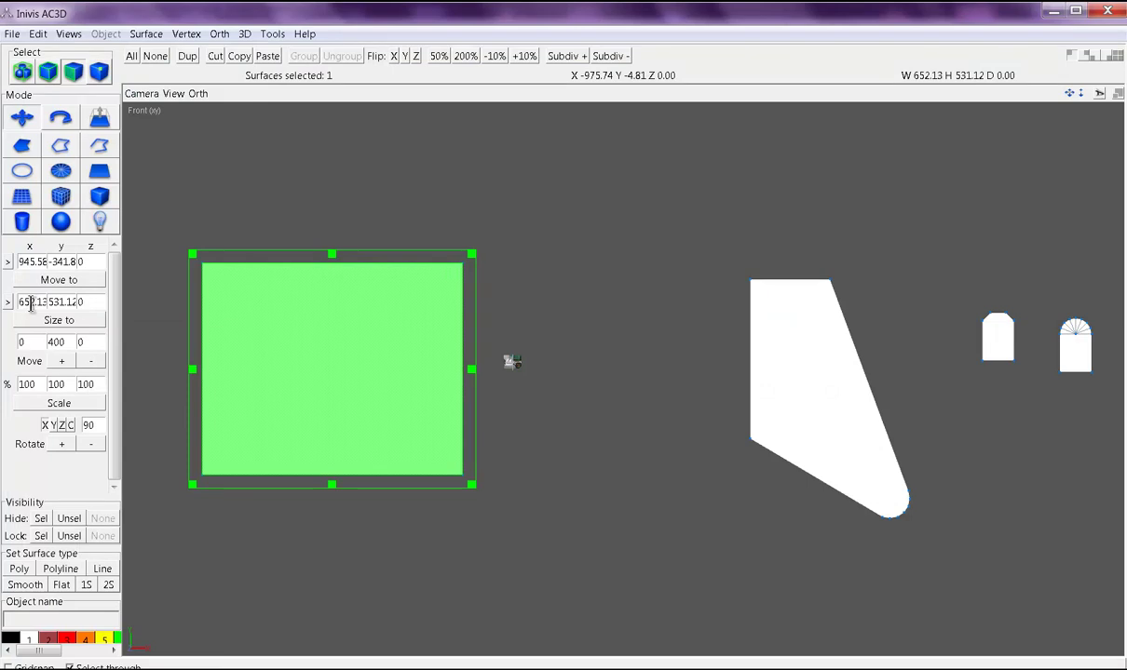
{"action": "double_click", "coordinate": [31, 303]}
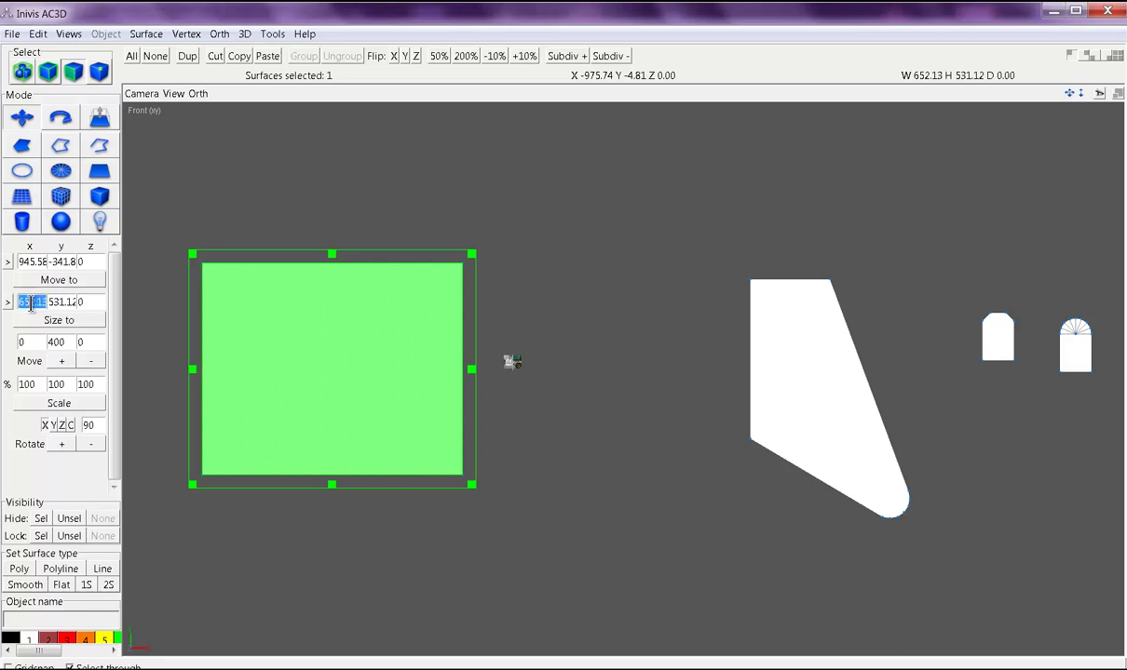